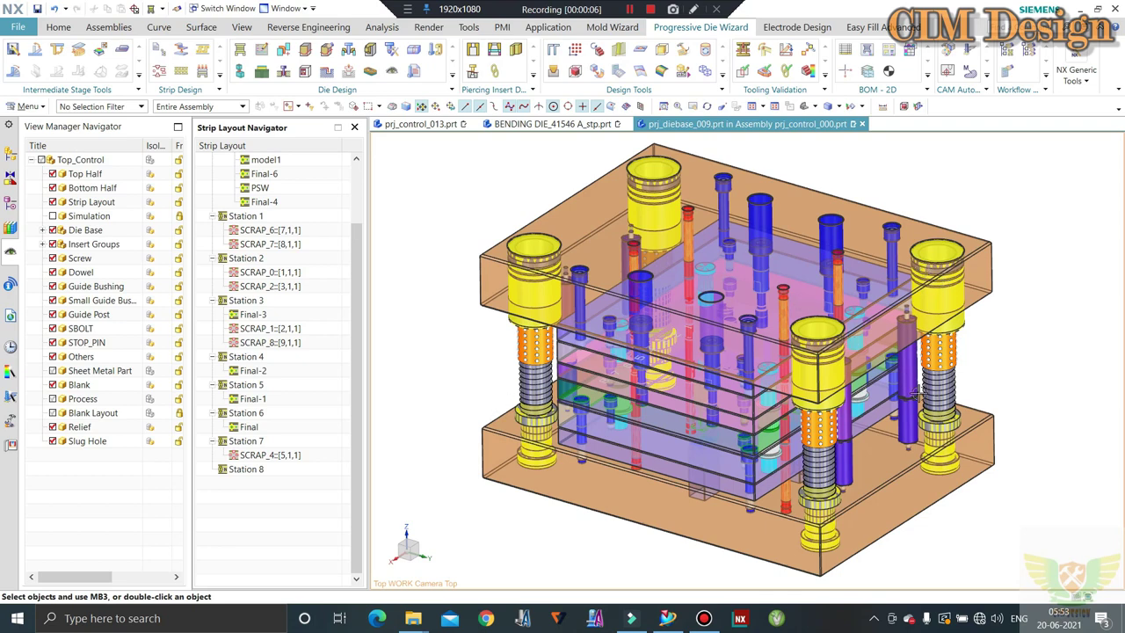
# Rotate the prj_diebase_009 die assembly to a slightly different viewing angle
pyautogui.moveTo(1072, 318)
pyautogui.mouseDown(button='middle')
pyautogui.moveTo(1081, 324)
pyautogui.moveTo(1039, 300)
pyautogui.mouseUp(button='middle')
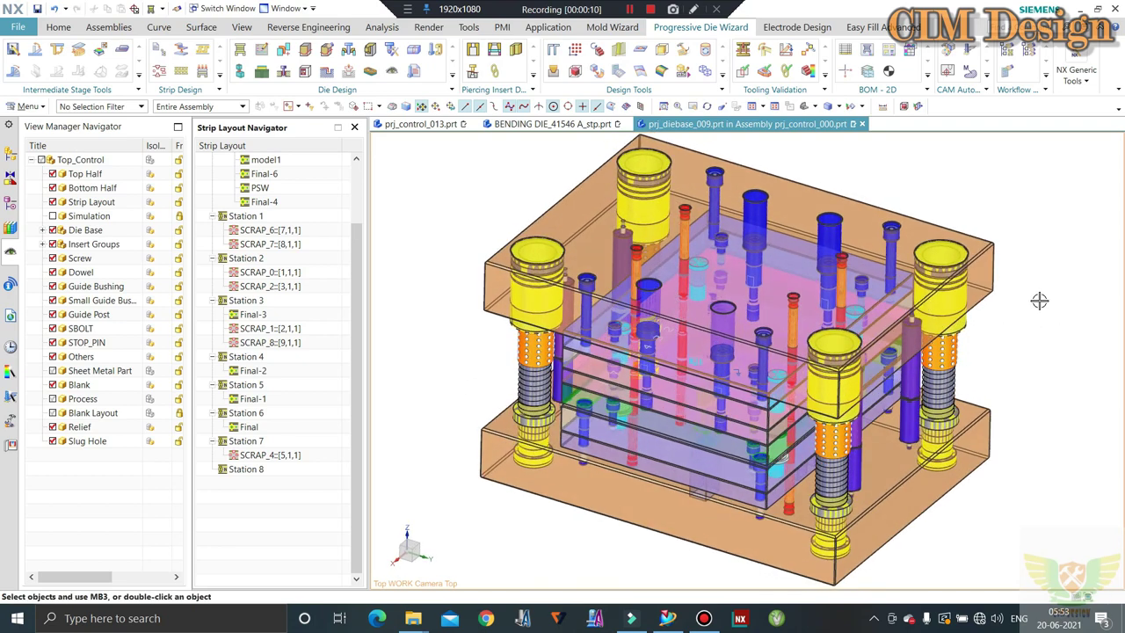
pyautogui.moveTo(701, 282)
pyautogui.mouseDown(button='middle')
pyautogui.moveTo(963, 246)
pyautogui.moveTo(908, 227)
pyautogui.mouseUp(button='middle')
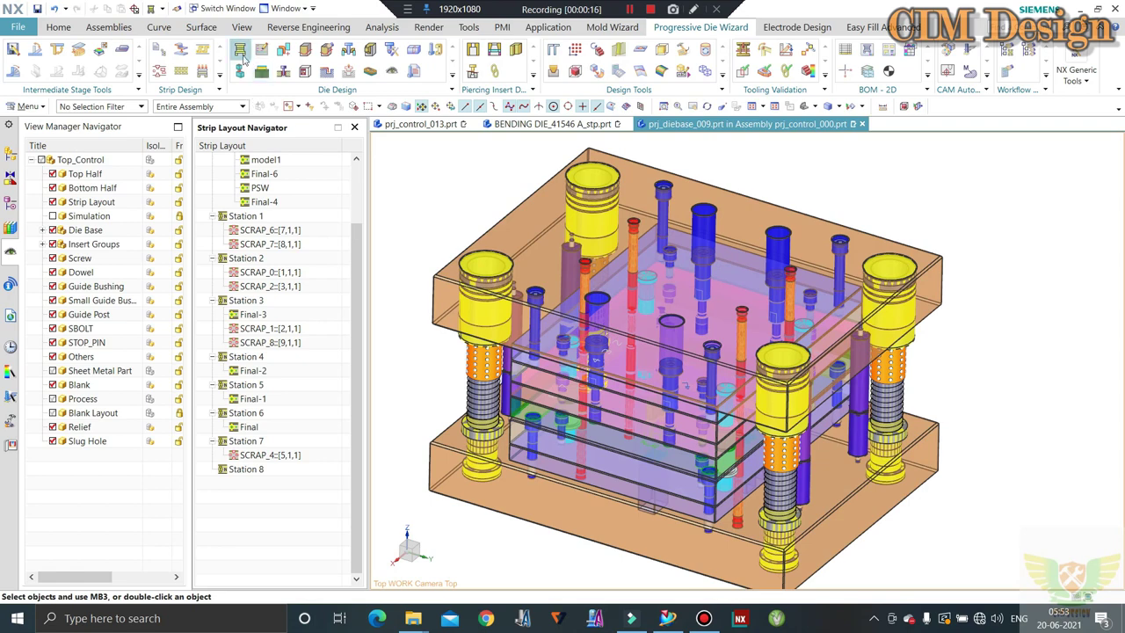
# Open Manage Die Base, keeping parent prj_diebase_009, catalog DB_UNIVERSAL1 and index 2420
pyautogui.click(240, 50)
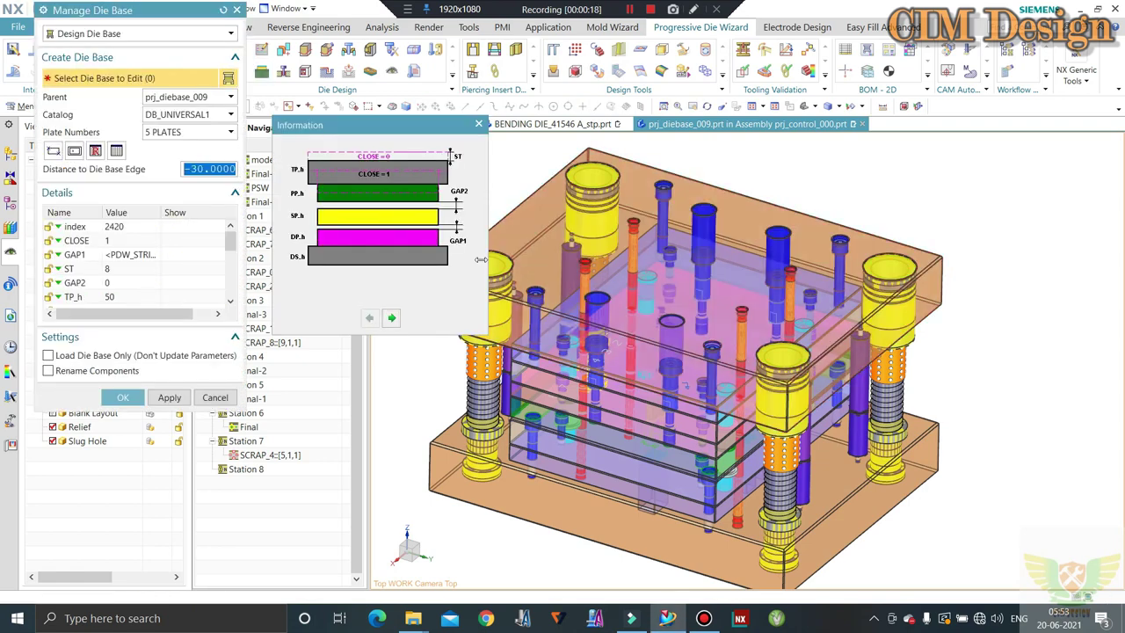
pyautogui.click(179, 100)
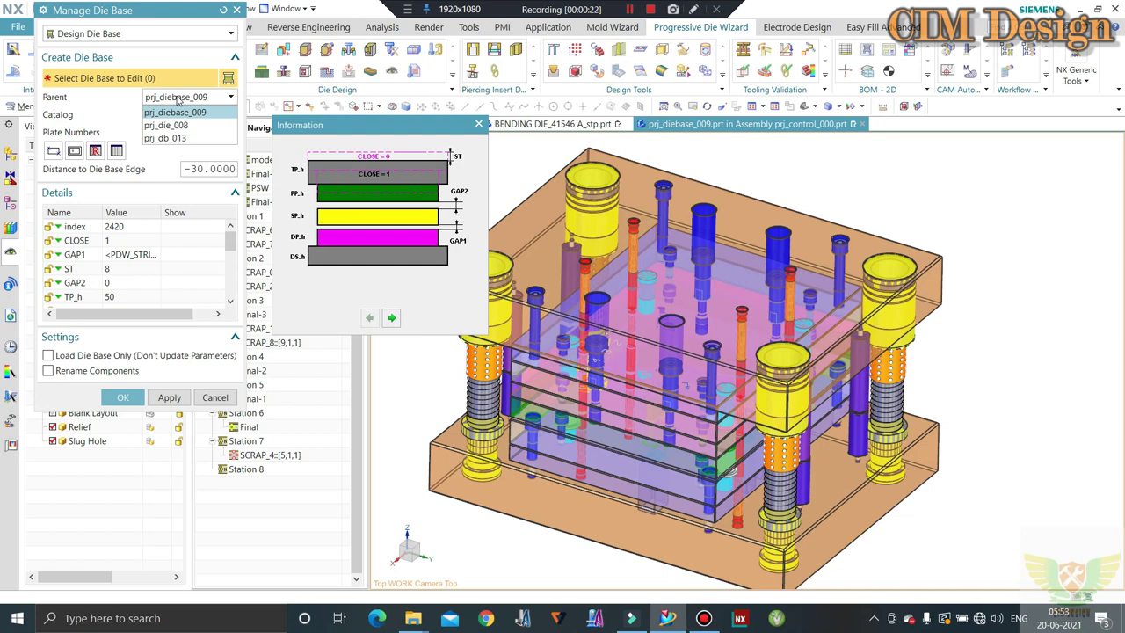
pyautogui.click(175, 112)
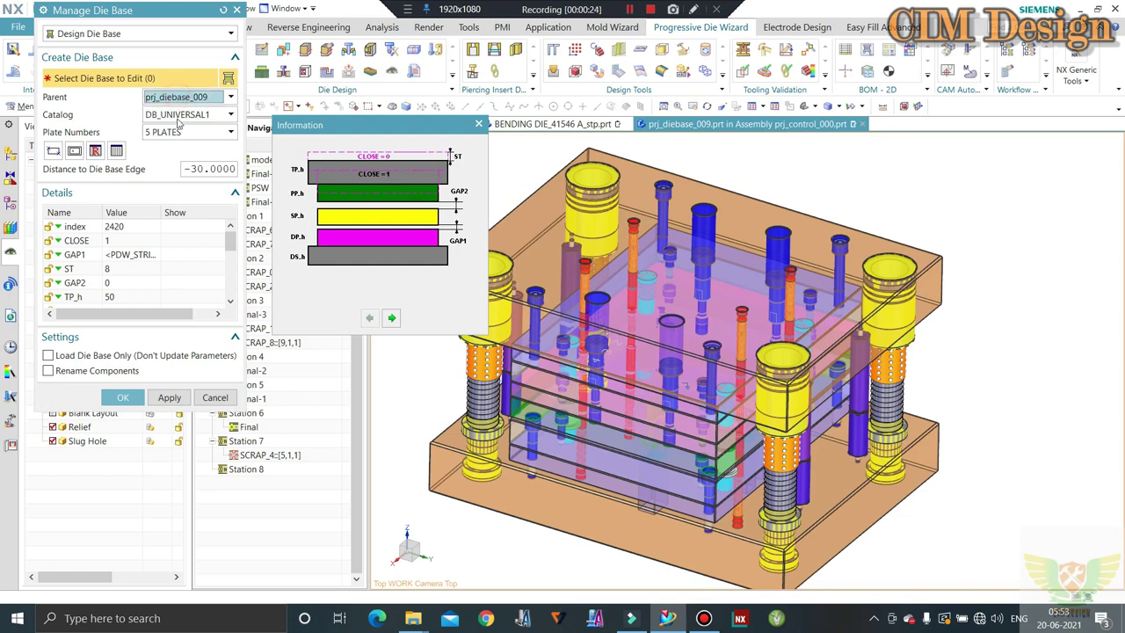
pyautogui.click(178, 117)
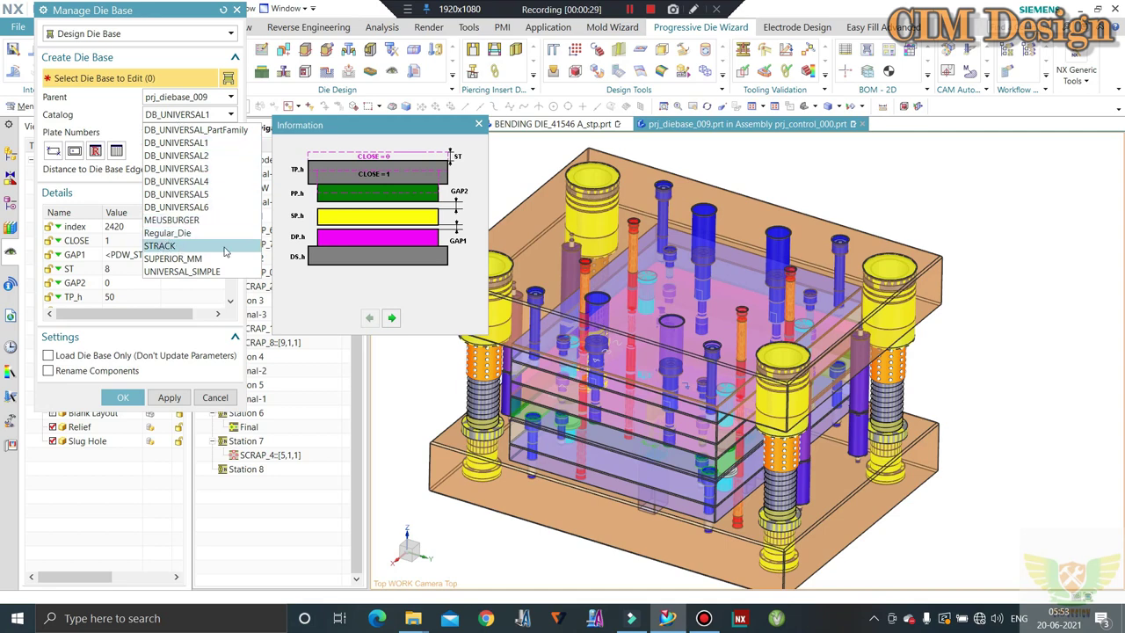
pyautogui.click(128, 123)
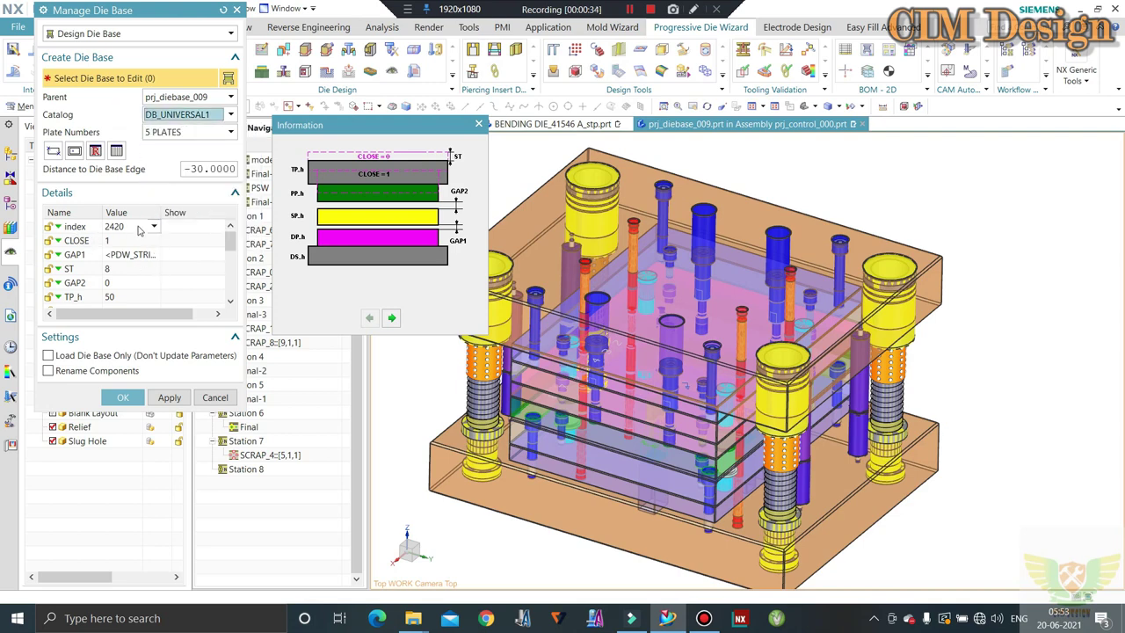
pyautogui.click(154, 227)
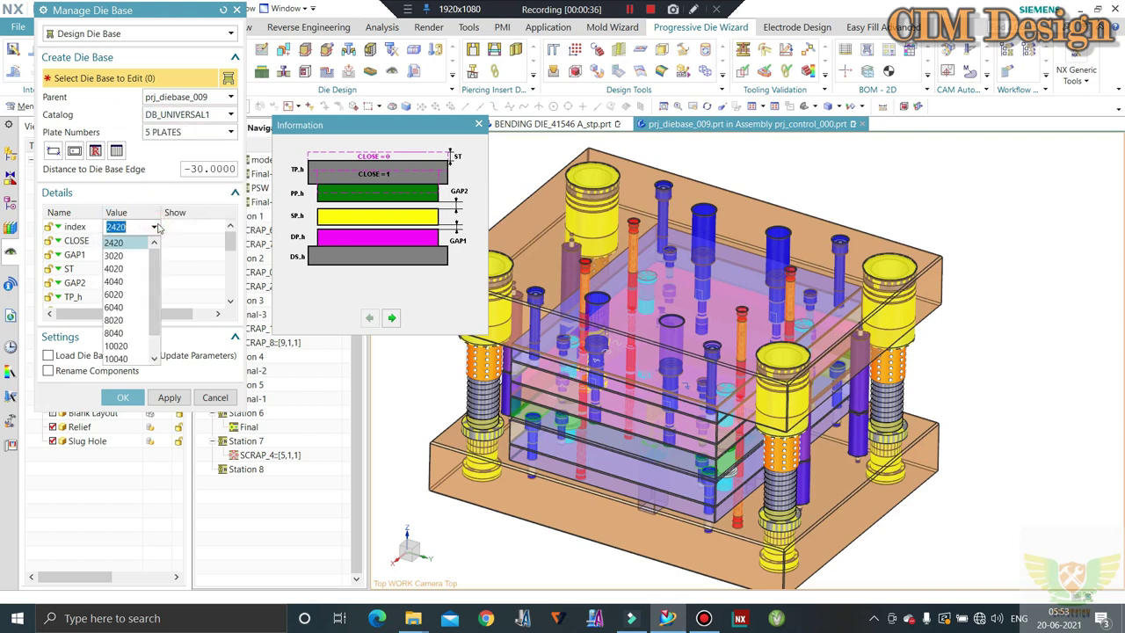
pyautogui.click(156, 227)
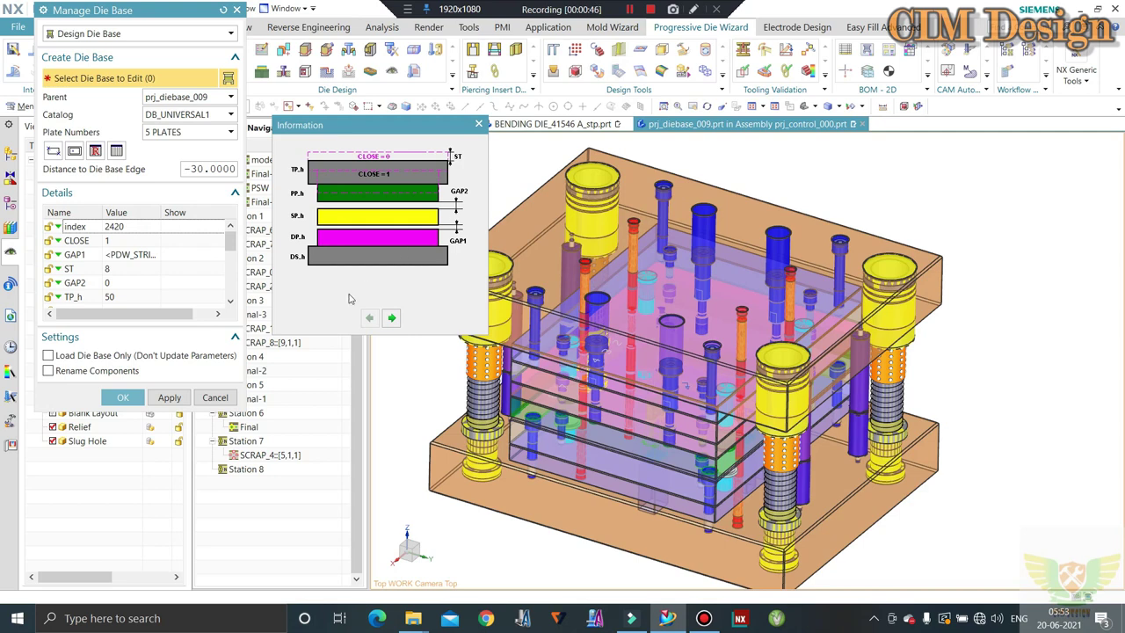
# Cancel Manage Die Base and highlight the Top Half and Bottom Half components
pyautogui.click(215, 397)
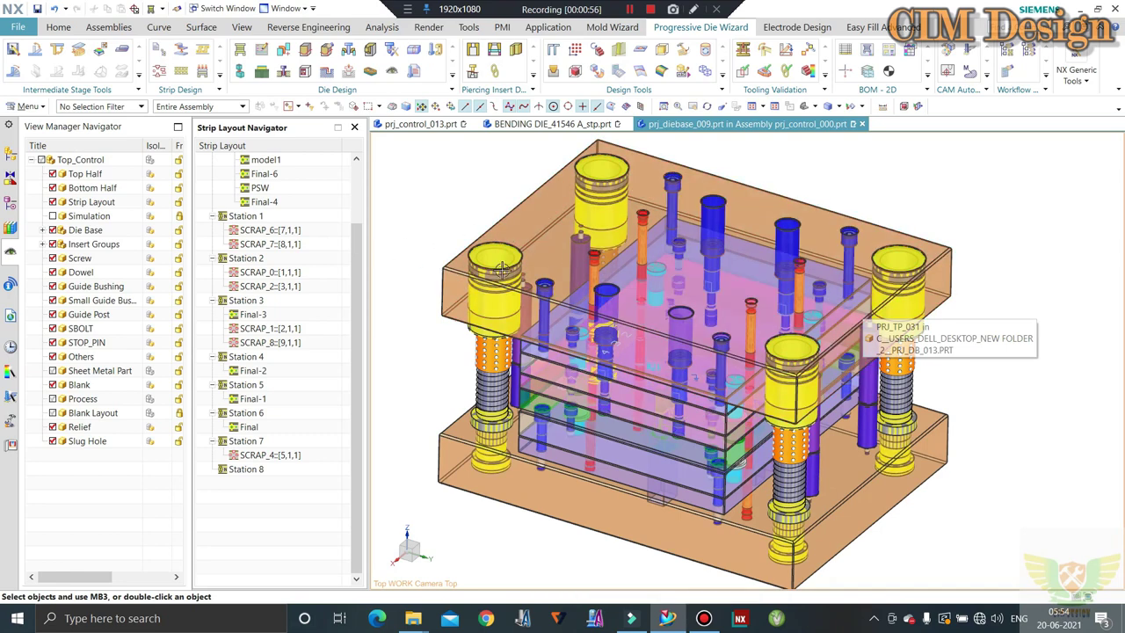
pyautogui.click(73, 178)
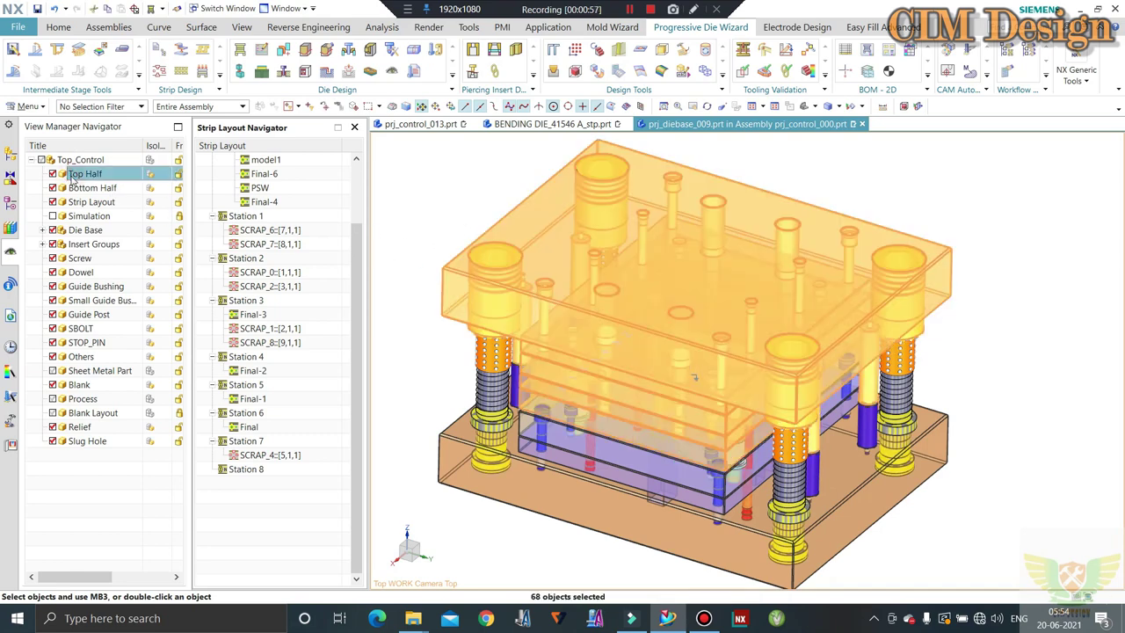
pyautogui.click(86, 191)
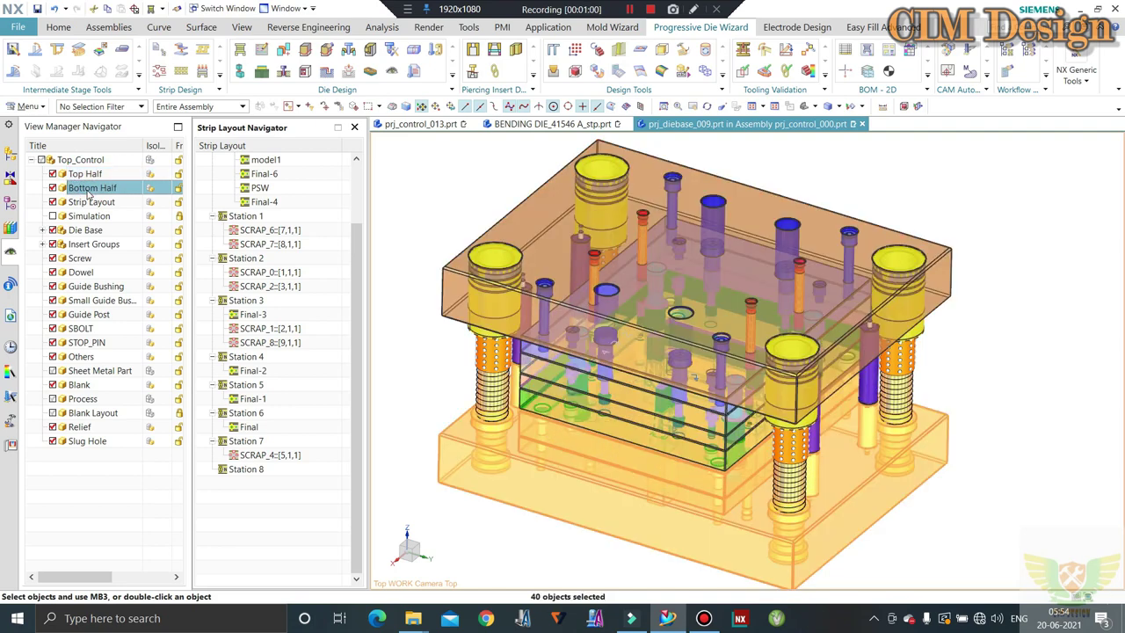
pyautogui.click(94, 176)
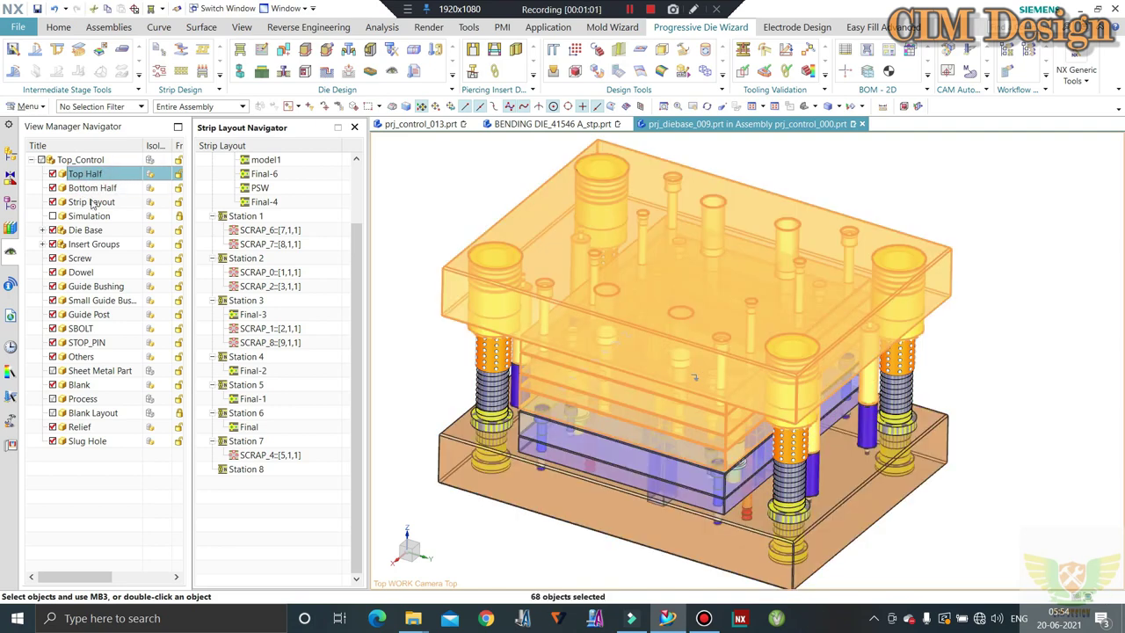
# Expand Die Base to Upper Plates and highlight the Top Plate and Top Backing Plate
pyautogui.click(42, 230)
pyautogui.click(95, 246)
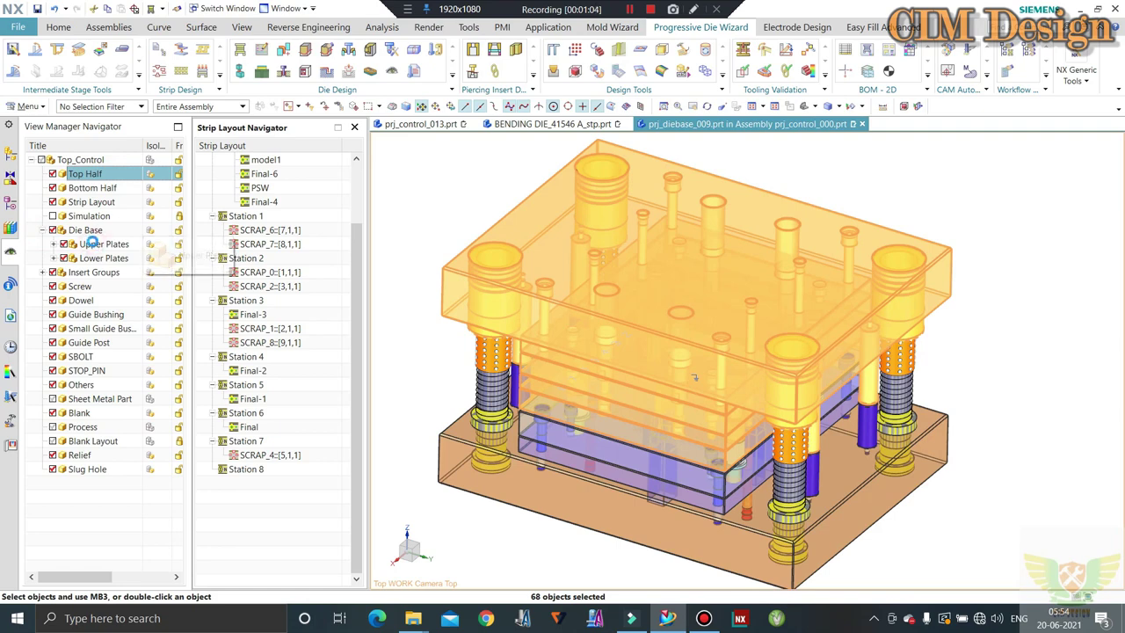
pyautogui.click(98, 257)
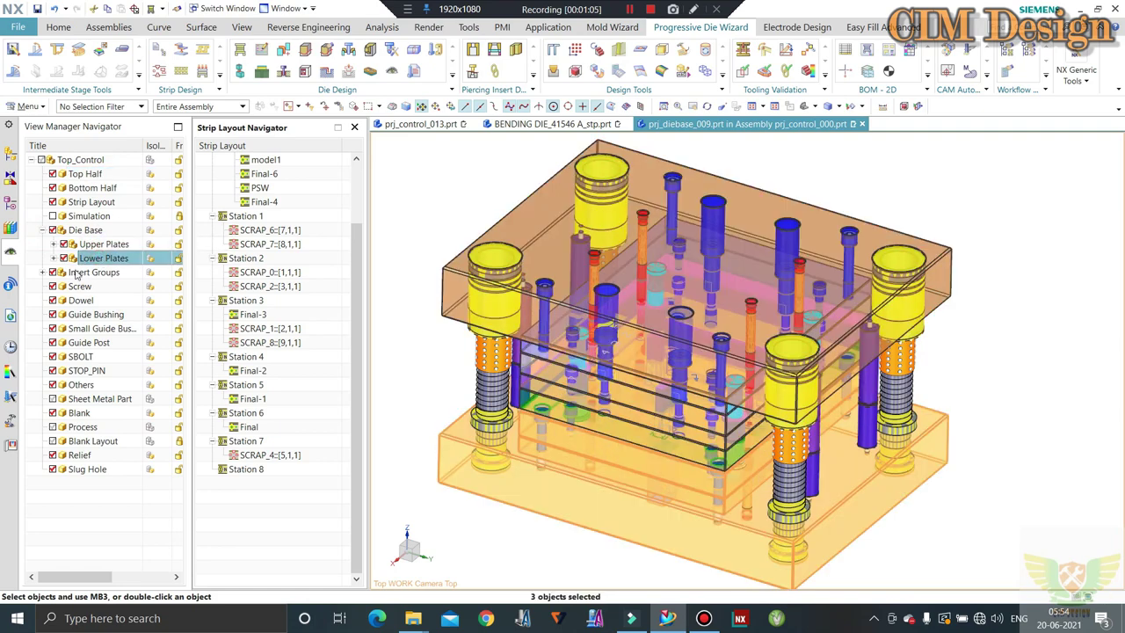
pyautogui.click(53, 244)
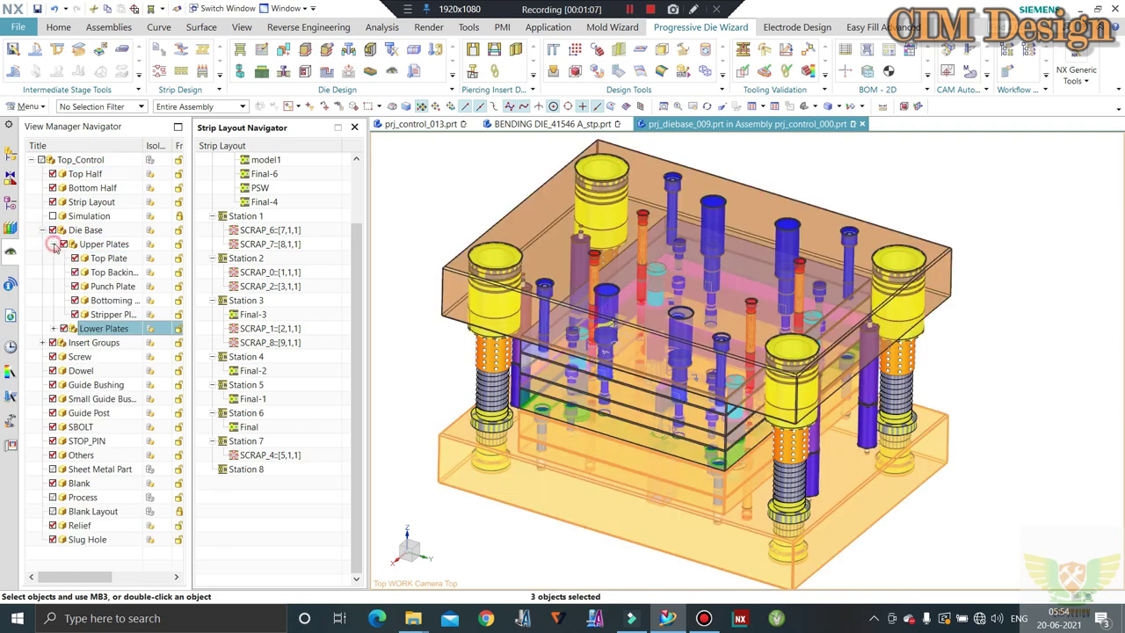
pyautogui.click(103, 259)
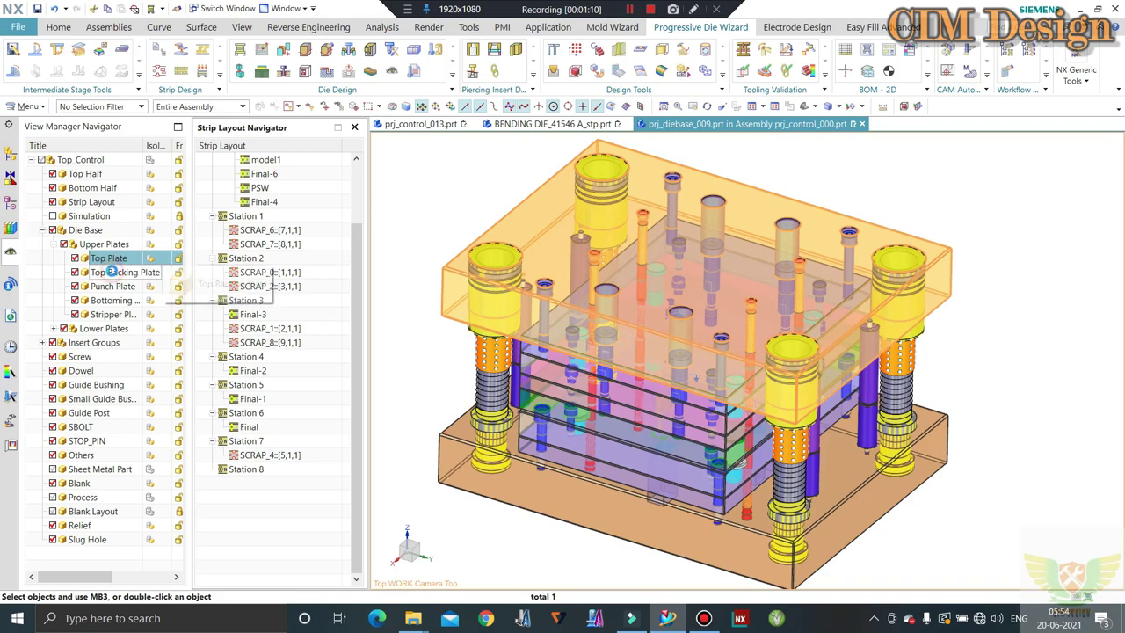
pyautogui.click(114, 273)
pyautogui.moveTo(644, 337); pyautogui.dragTo(849, 239, button='middle')
# Switch to the F8 side view and highlight the Punch, Bottoming and Stripper plates
pyautogui.press('F8')
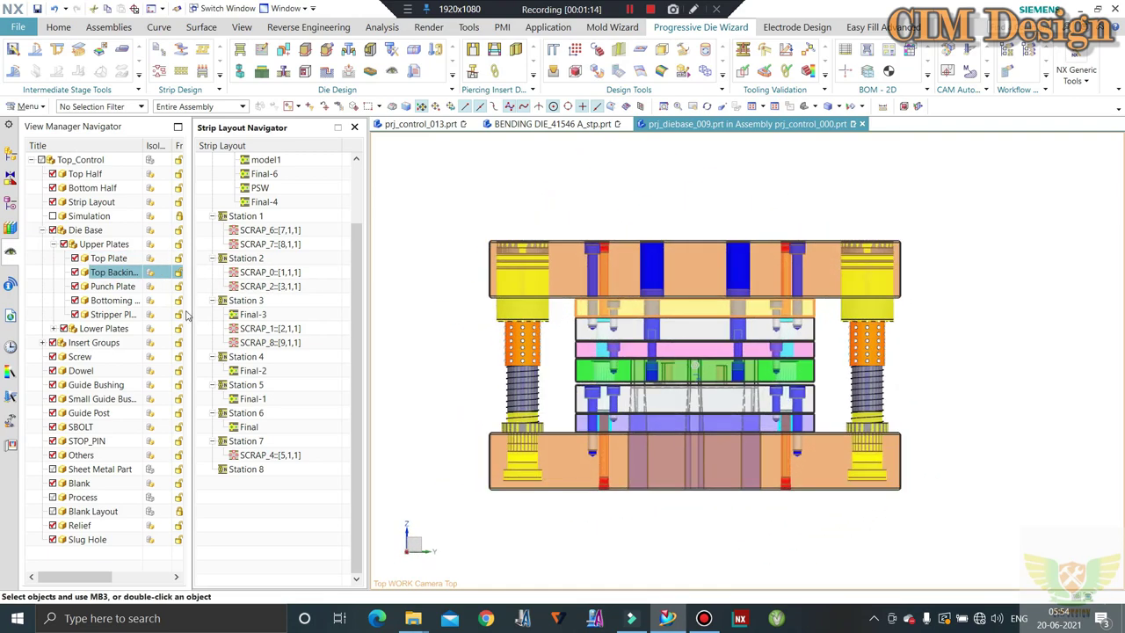
pyautogui.click(112, 286)
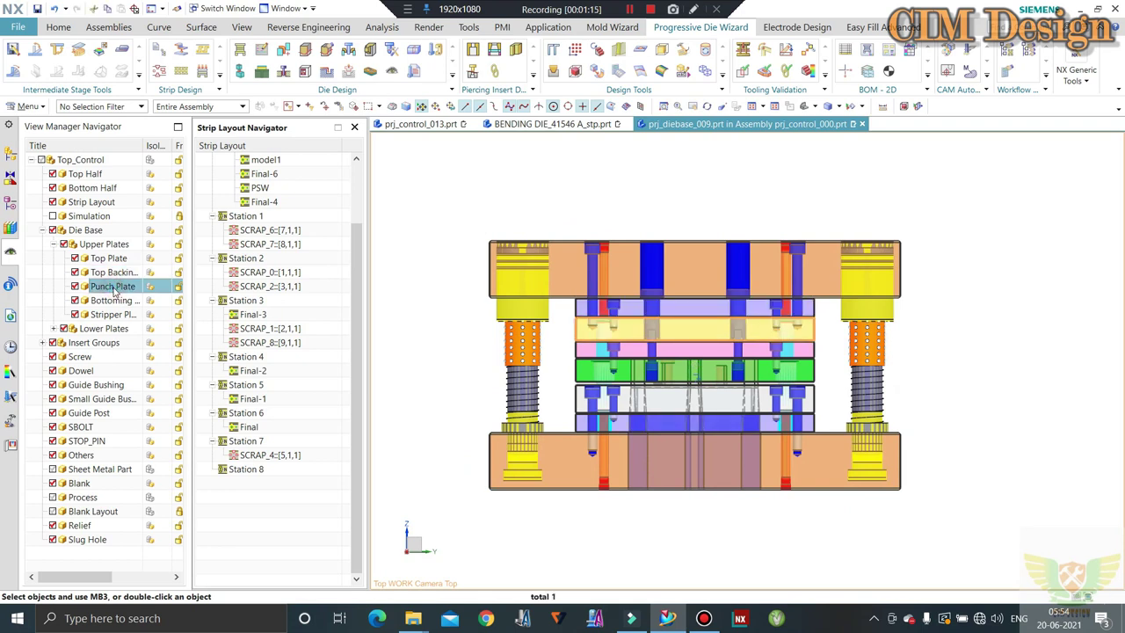
pyautogui.click(113, 300)
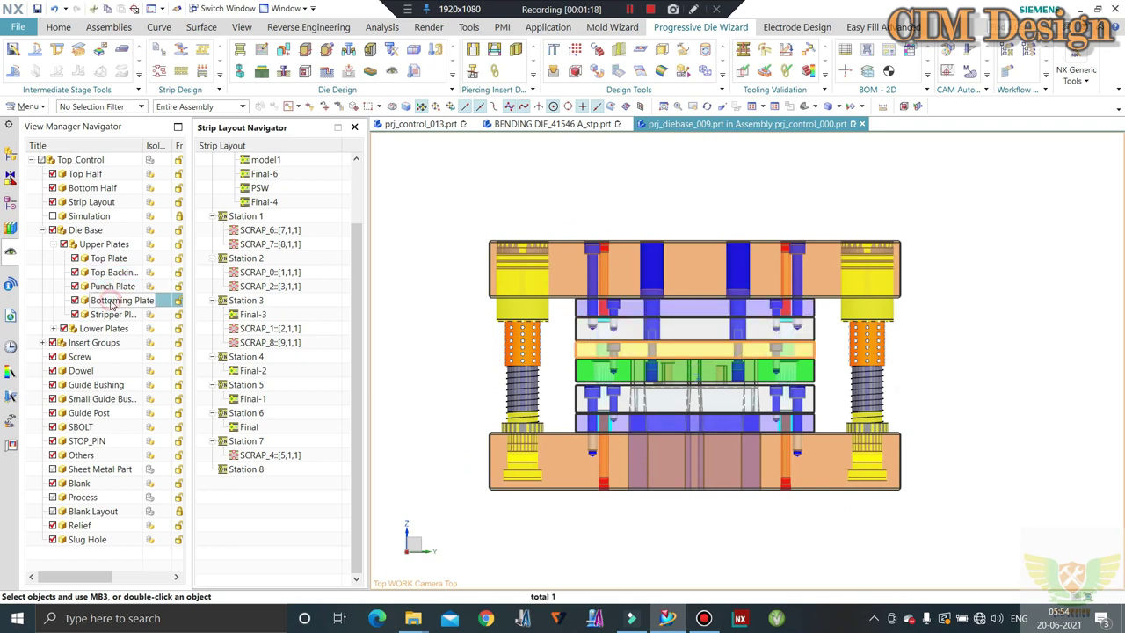
pyautogui.click(115, 314)
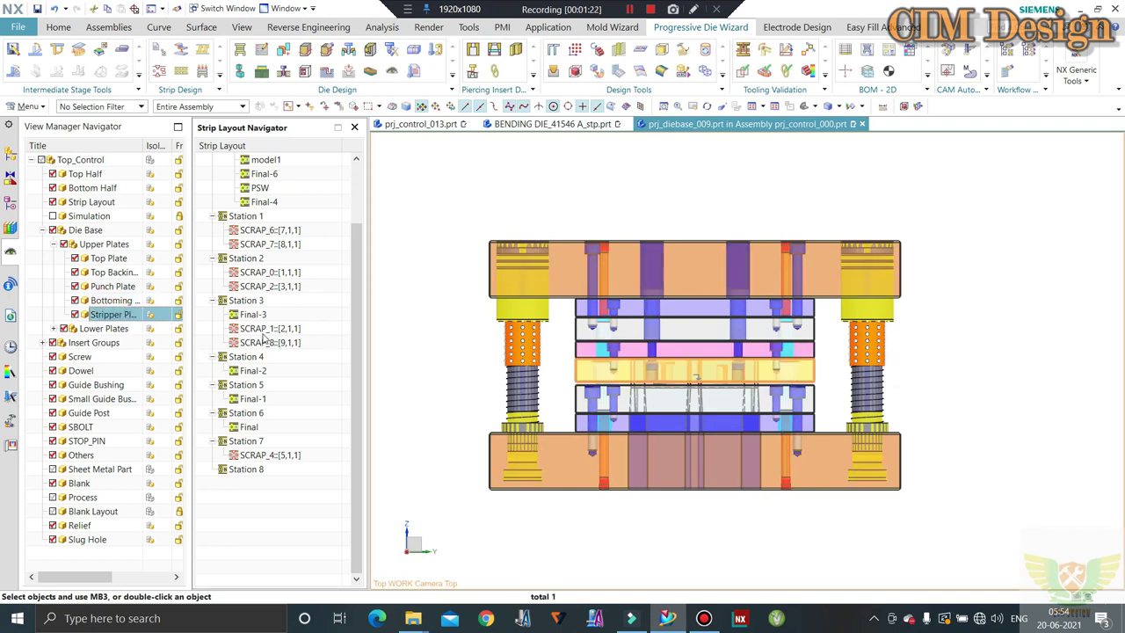
# Expand Lower Plates and highlight the Die Plate, Bottom Backing Plate, Die Shoe and Insert Groups
pyautogui.click(53, 329)
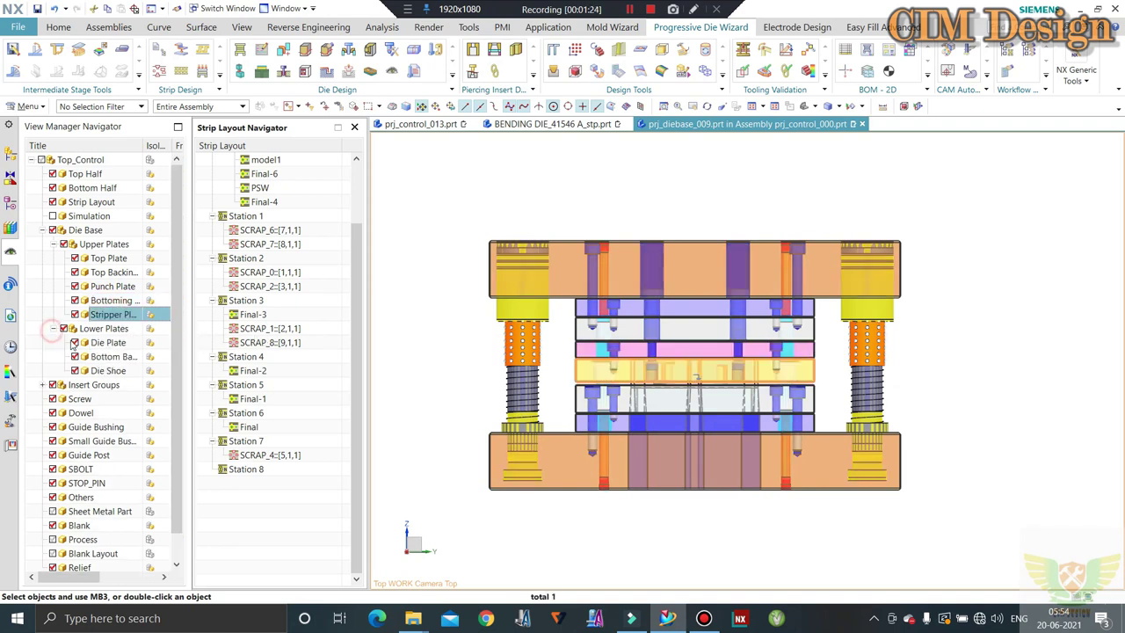
pyautogui.click(109, 330)
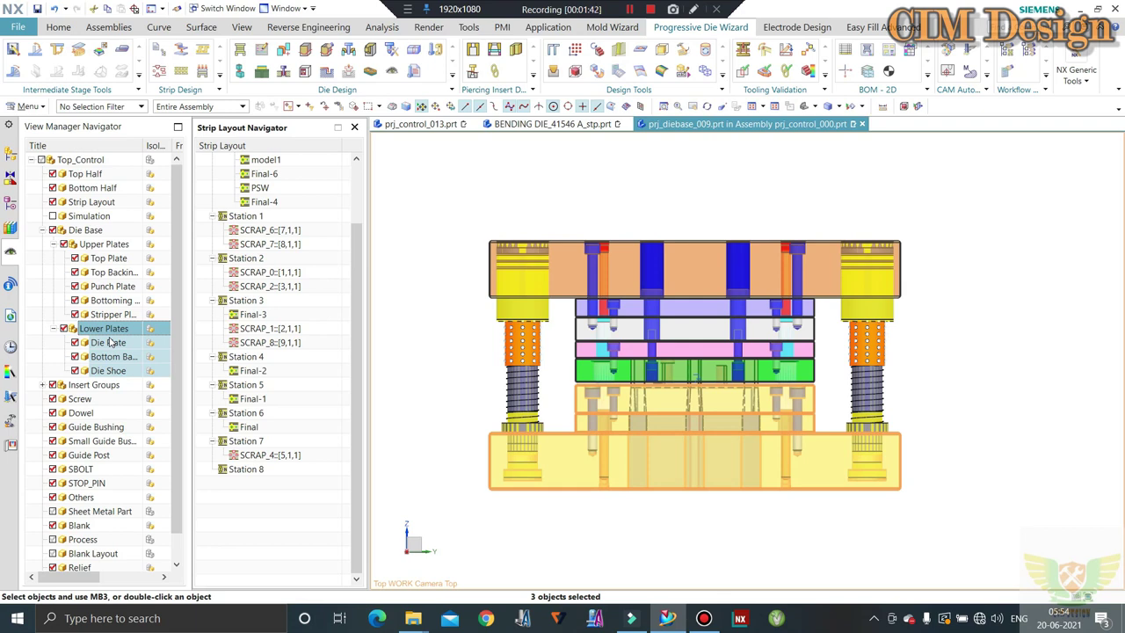
pyautogui.click(110, 343)
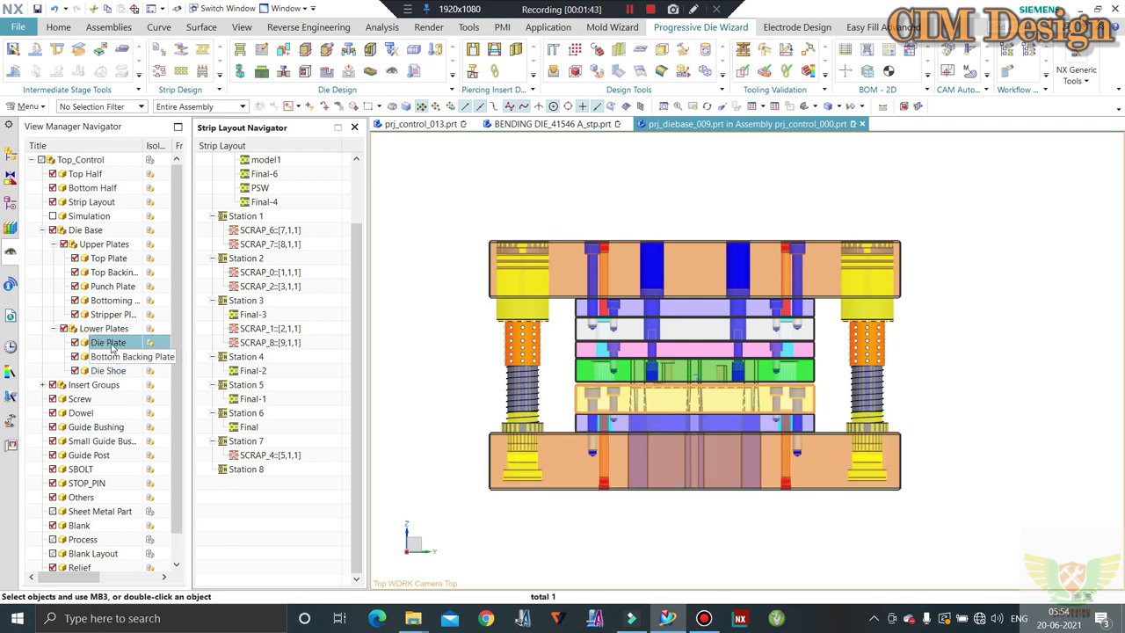
pyautogui.click(119, 356)
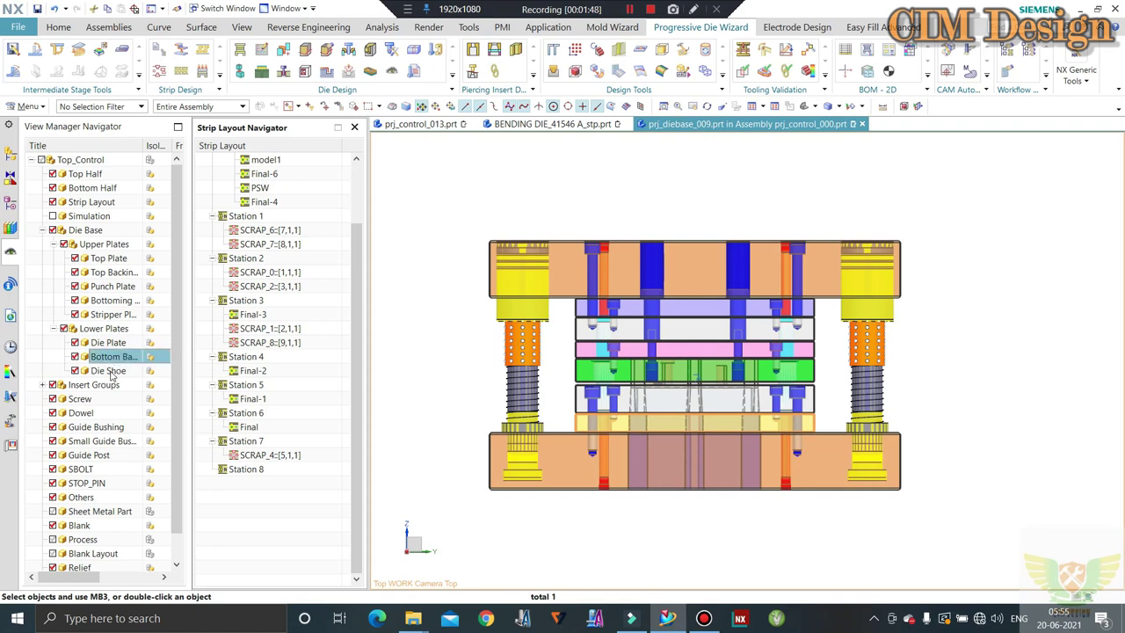
pyautogui.click(110, 371)
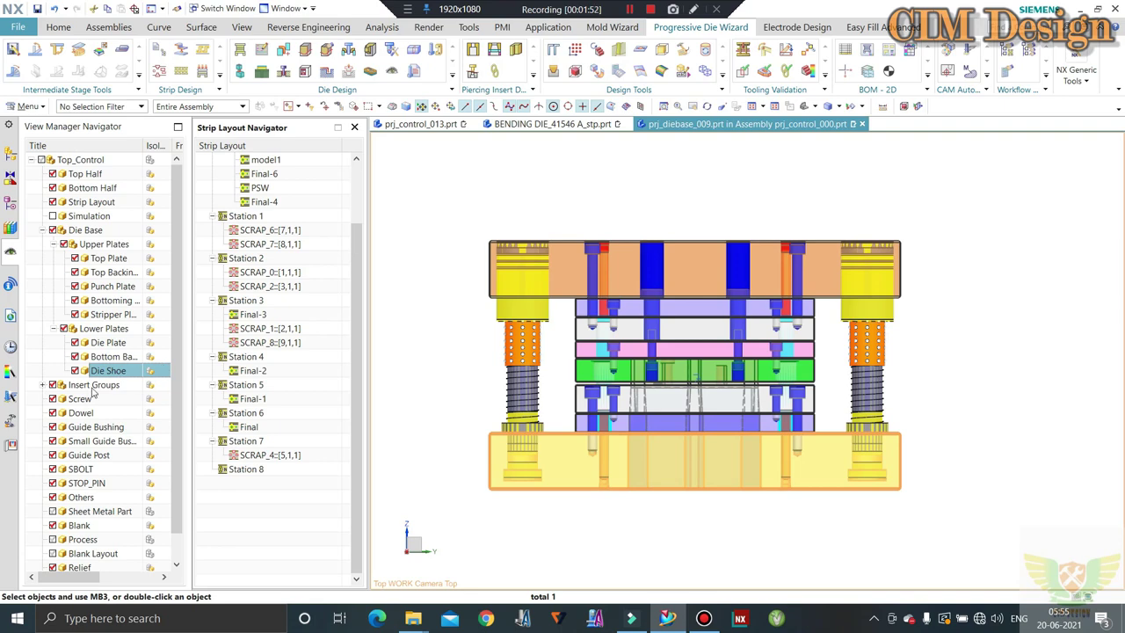
pyautogui.click(92, 386)
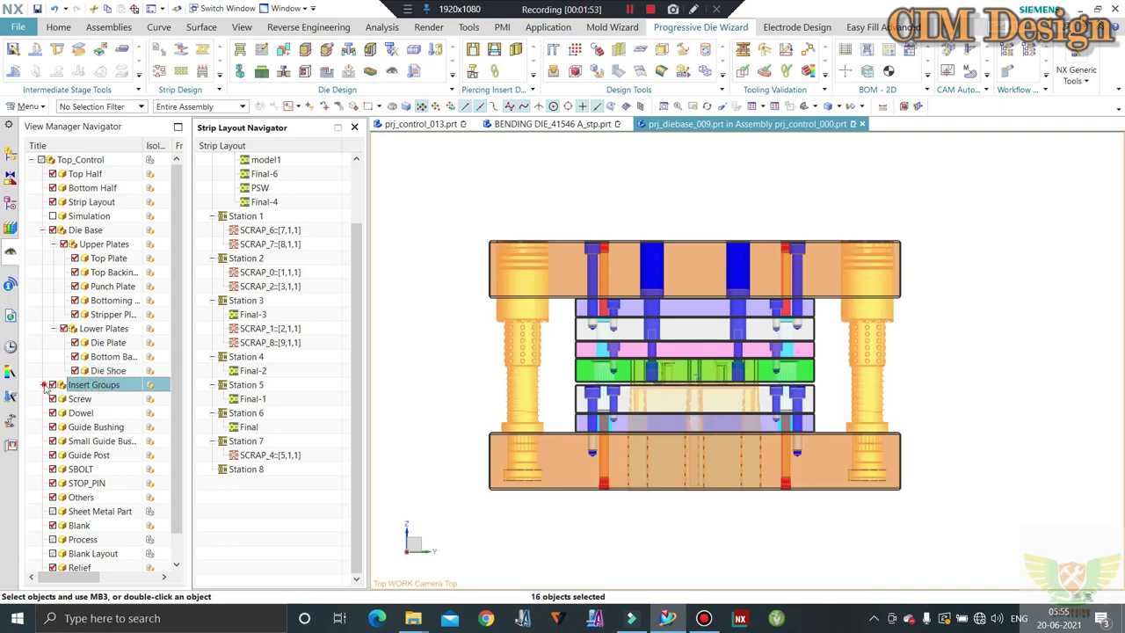
# Highlight the Piercing and Others inserts, screws, dowels and guide bushings, then view in trimetric
pyautogui.click(41, 385)
pyautogui.click(86, 400)
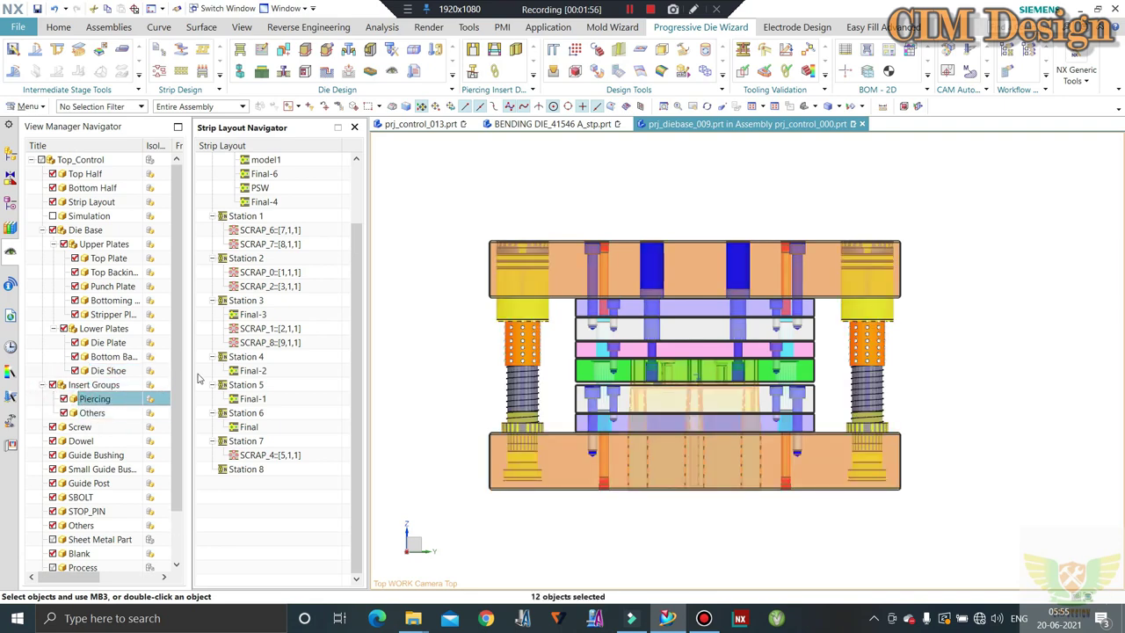
pyautogui.click(96, 414)
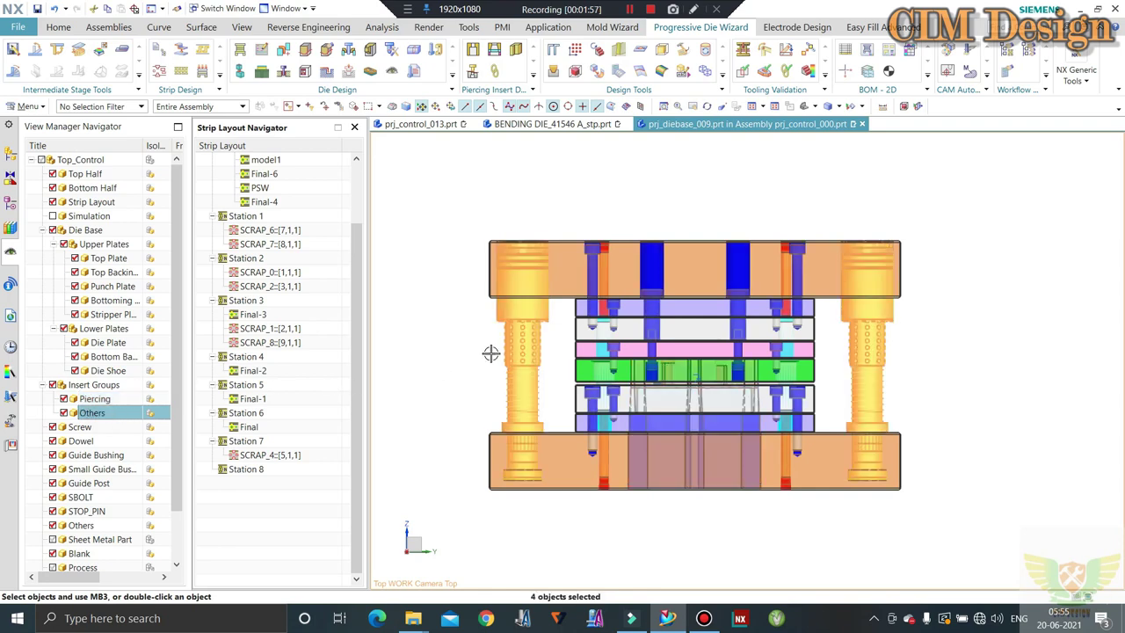
pyautogui.click(115, 429)
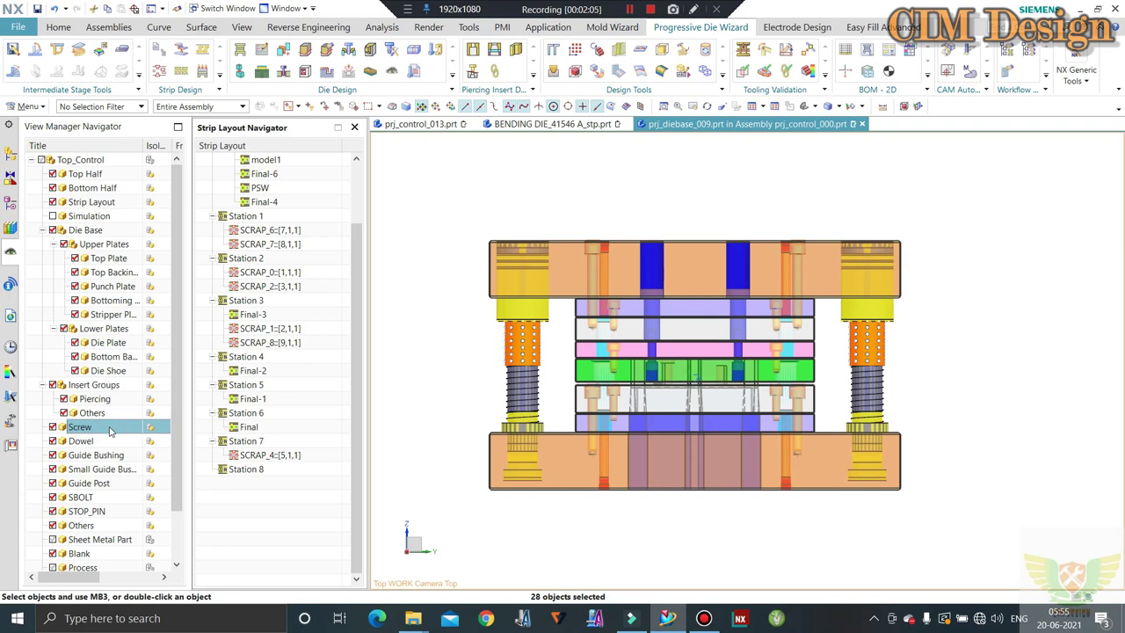
pyautogui.click(78, 441)
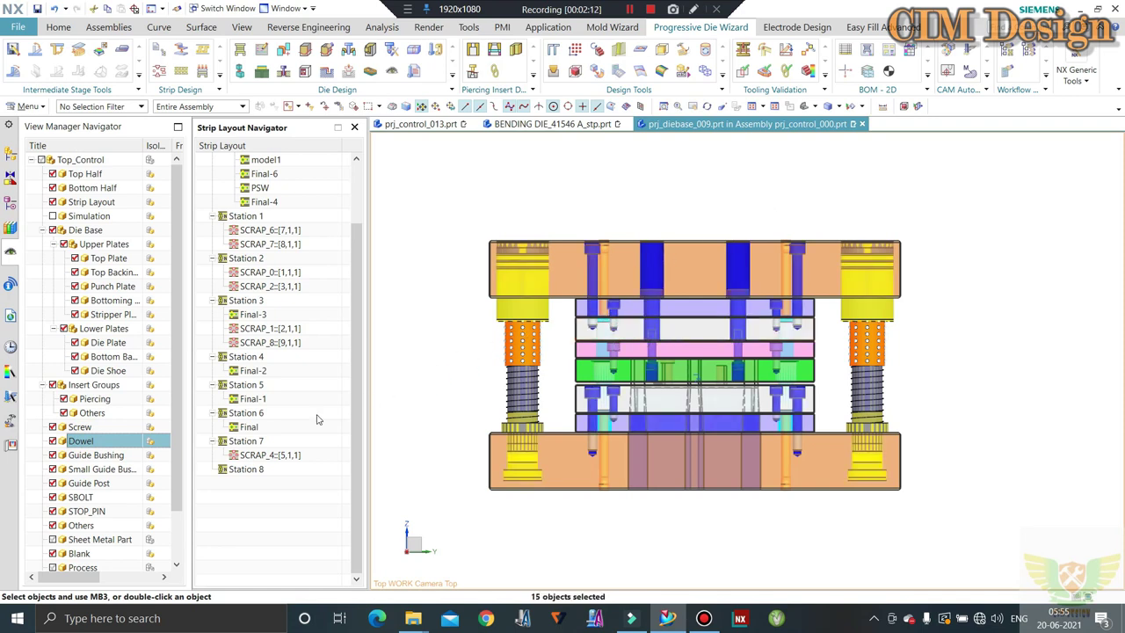
pyautogui.click(97, 455)
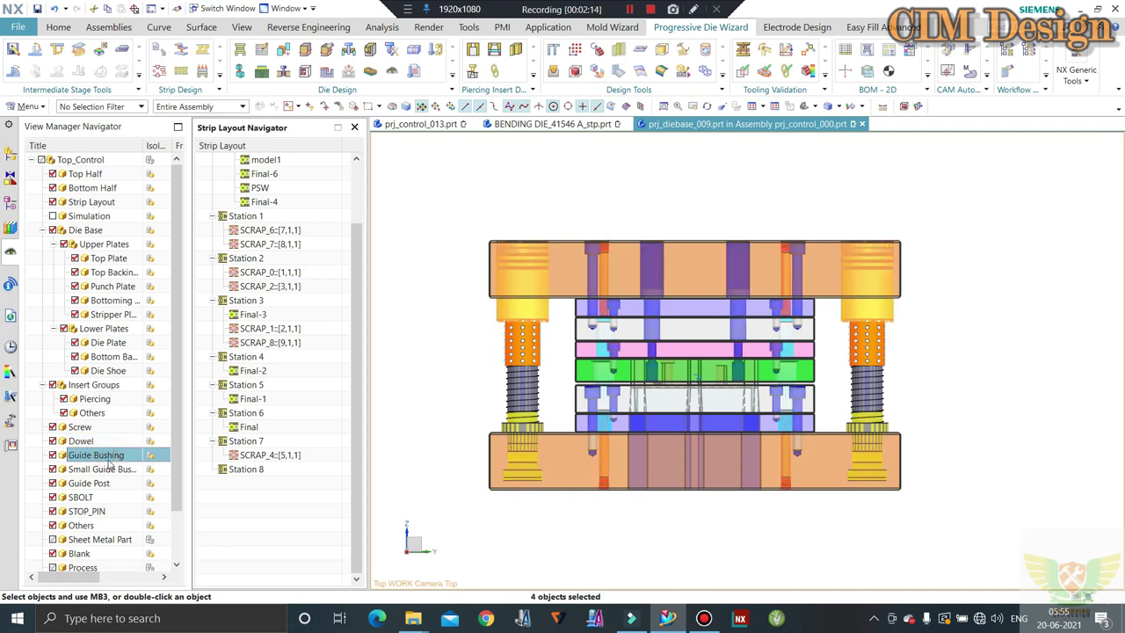
pyautogui.press('Home')
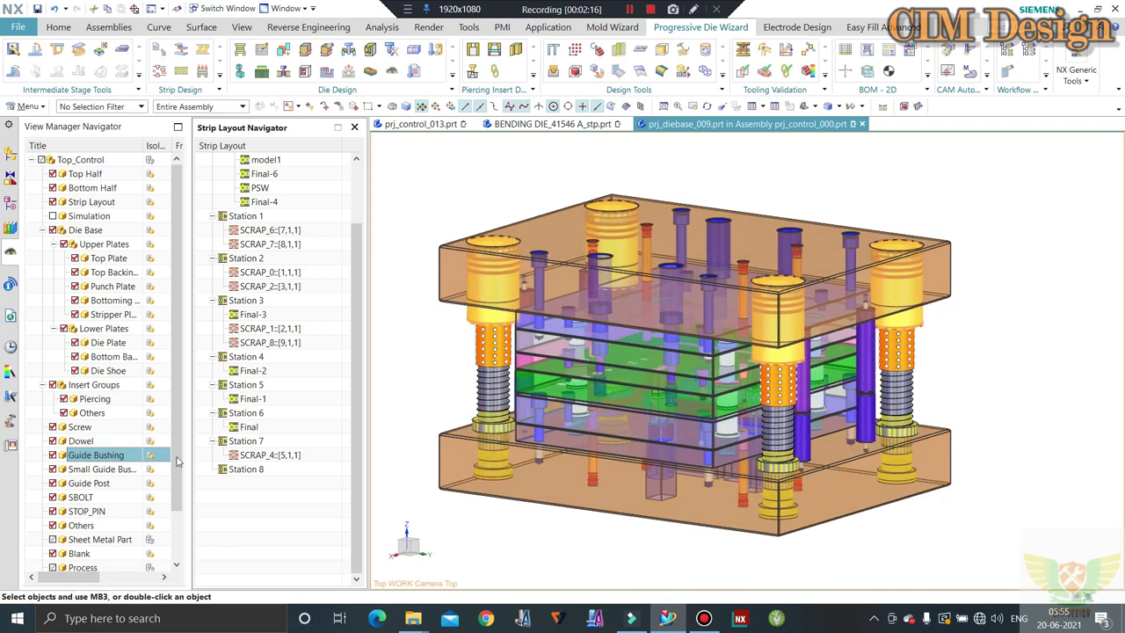
# Highlight the small guide bushings, guide posts and bolts, zooming in and fitting the view
pyautogui.click(77, 472)
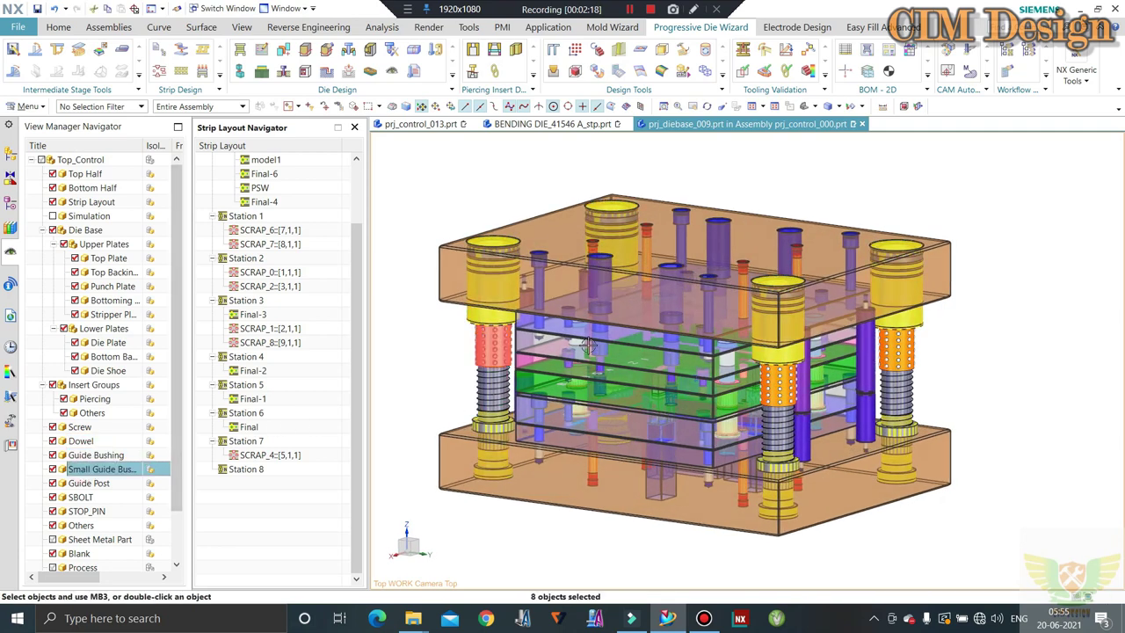
pyautogui.click(88, 483)
pyautogui.click(100, 498)
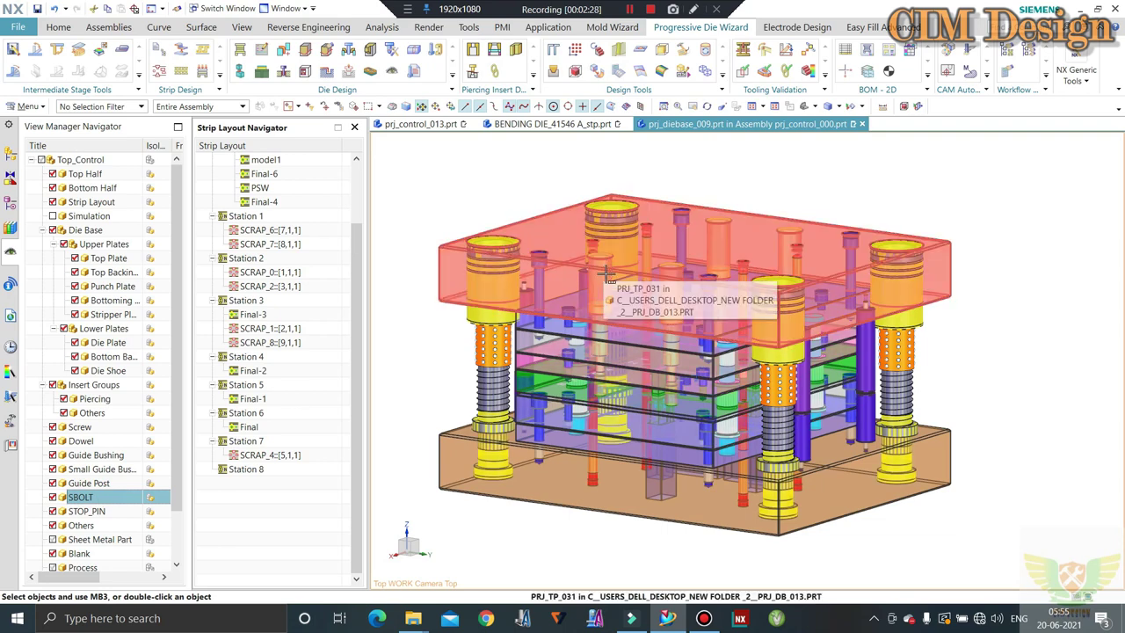
pyautogui.scroll(2, 518, 283)
pyautogui.scroll(3, 518, 283)
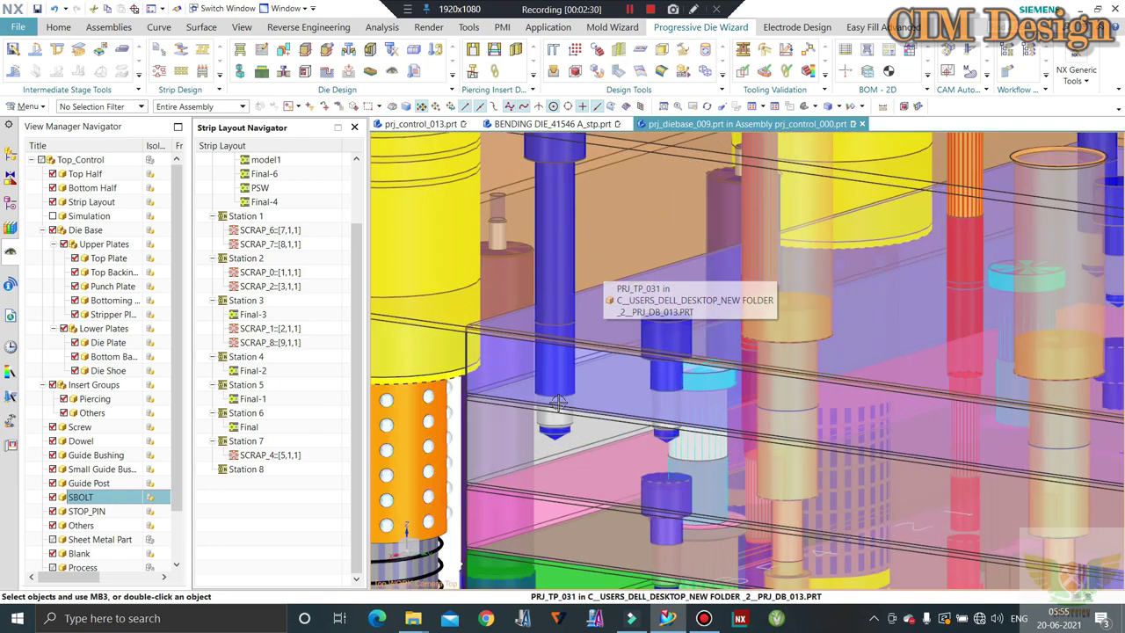
pyautogui.scroll(3, 563, 280)
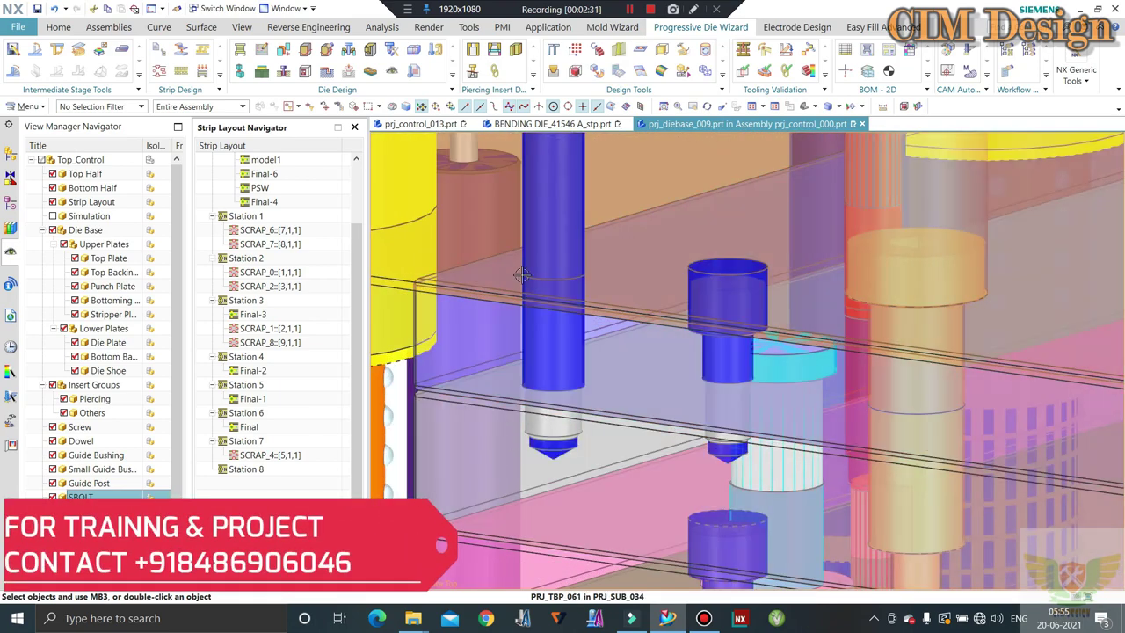
pyautogui.scroll(2, 528, 266)
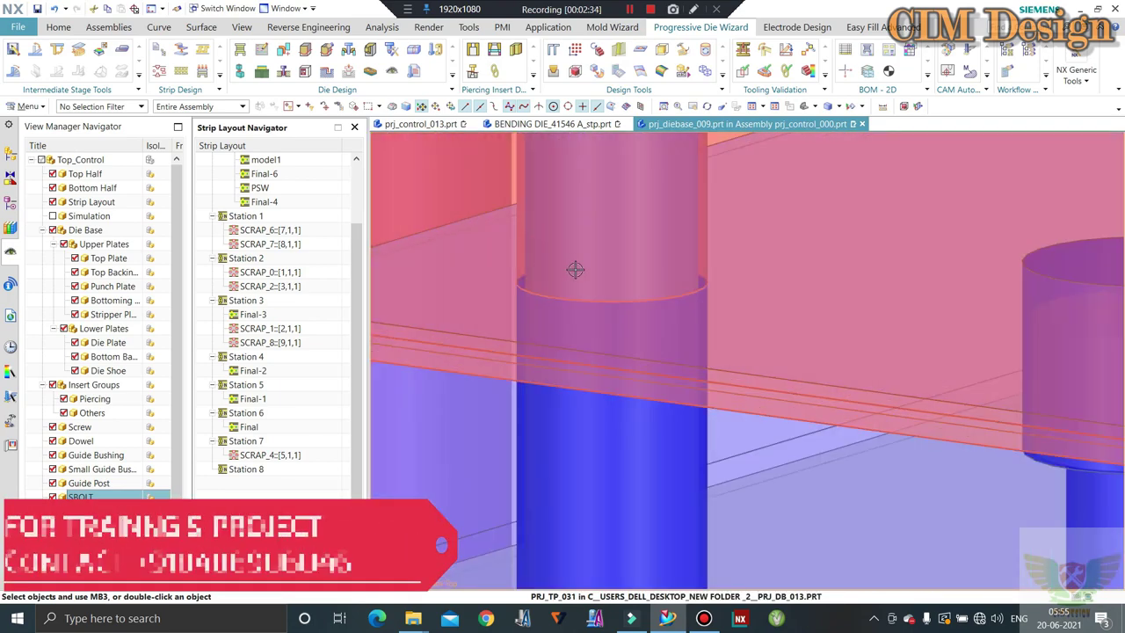
pyautogui.scroll(-1, 575, 269)
pyautogui.hotkey('ctrl', 'f')
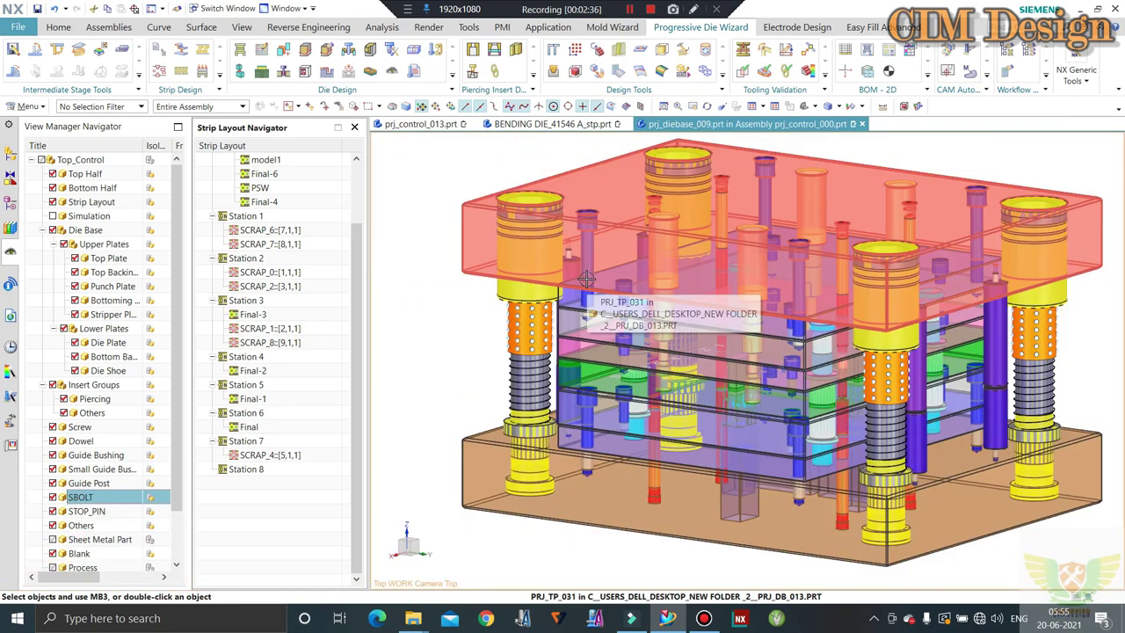
# Highlight the stop pins, Others, Sheet Metal Part, Blank, Relief and Slug Hole parts
pyautogui.click(91, 513)
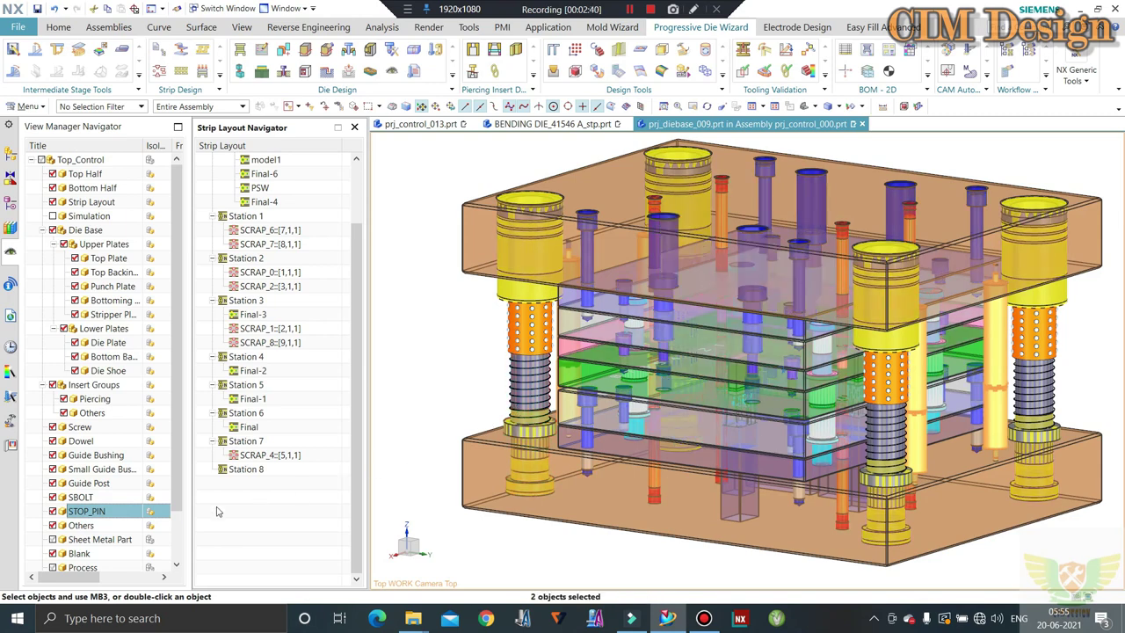
pyautogui.click(88, 525)
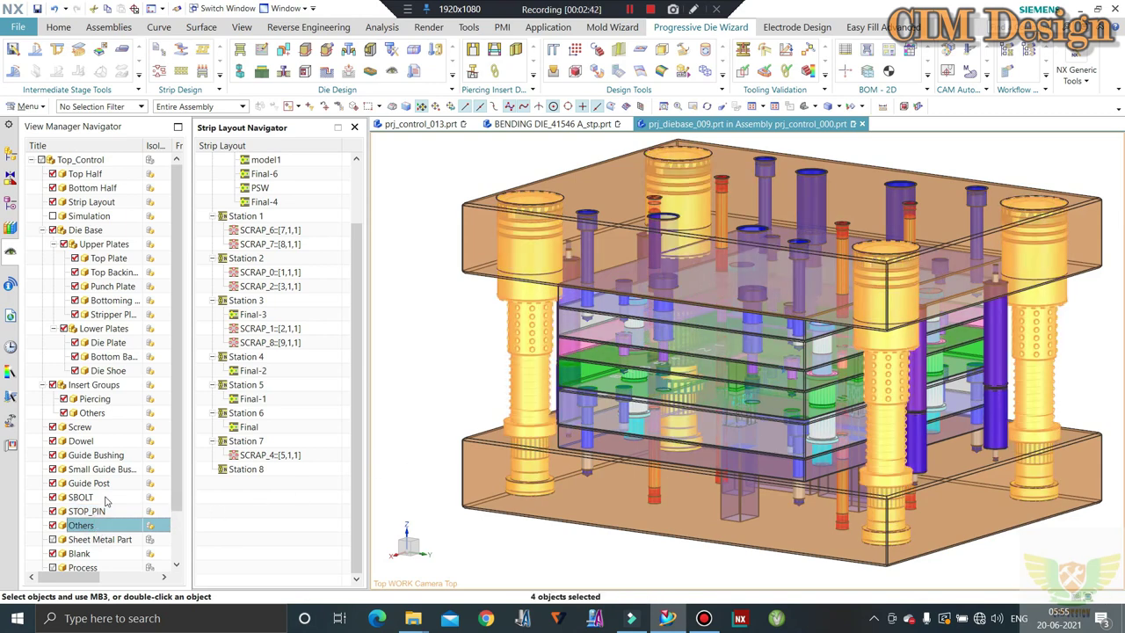
pyautogui.scroll(-1, 107, 500)
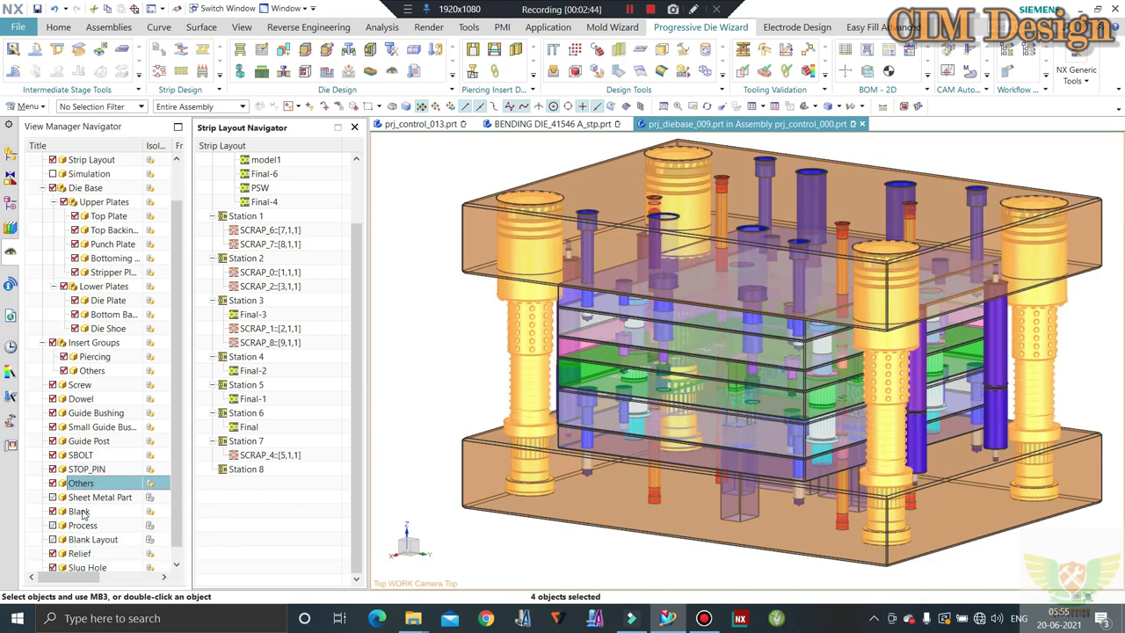
pyautogui.click(90, 498)
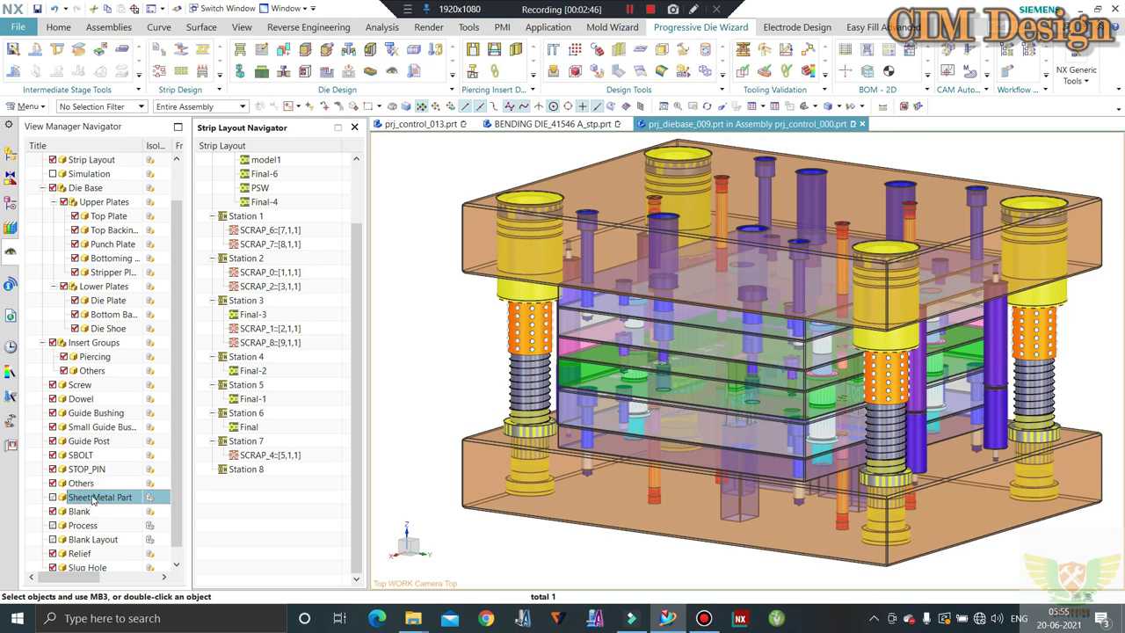
pyautogui.scroll(-1, 92, 499)
pyautogui.click(88, 497)
pyautogui.click(88, 539)
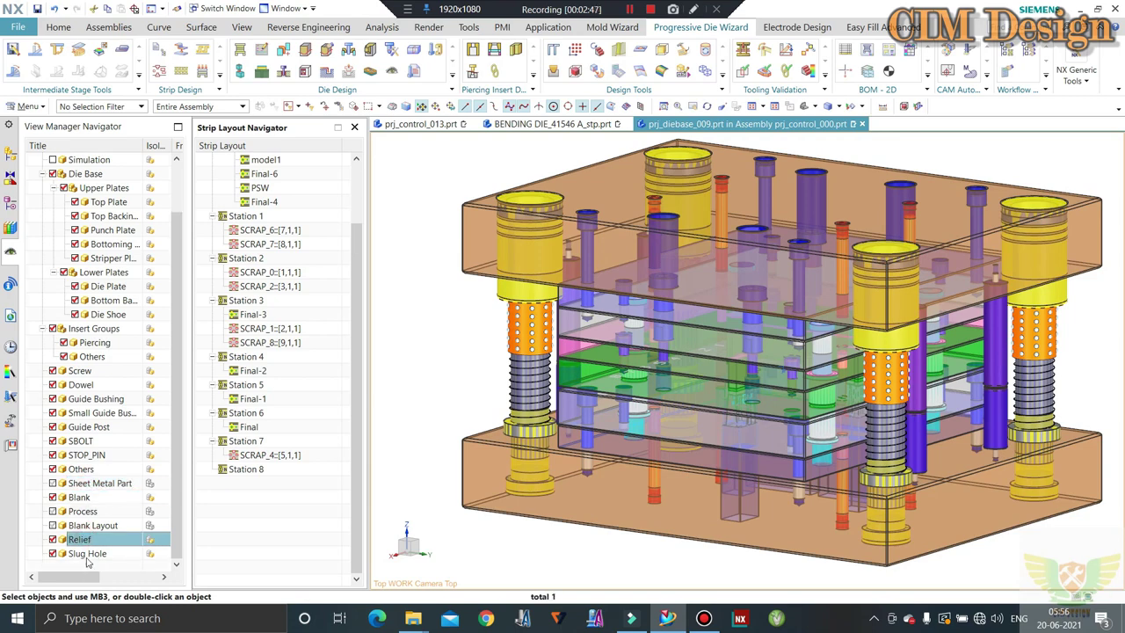
pyautogui.click(87, 553)
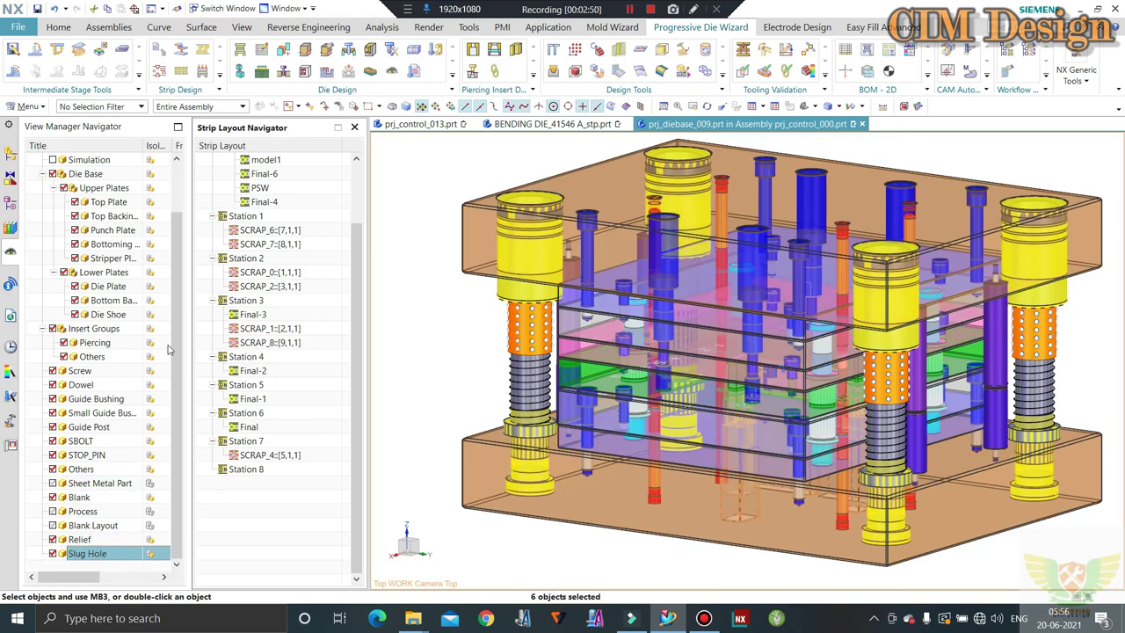
# Select the whole Top_Control assembly, clear the selection and orbit the die
pyautogui.scroll(4, 168, 350)
pyautogui.click(81, 159)
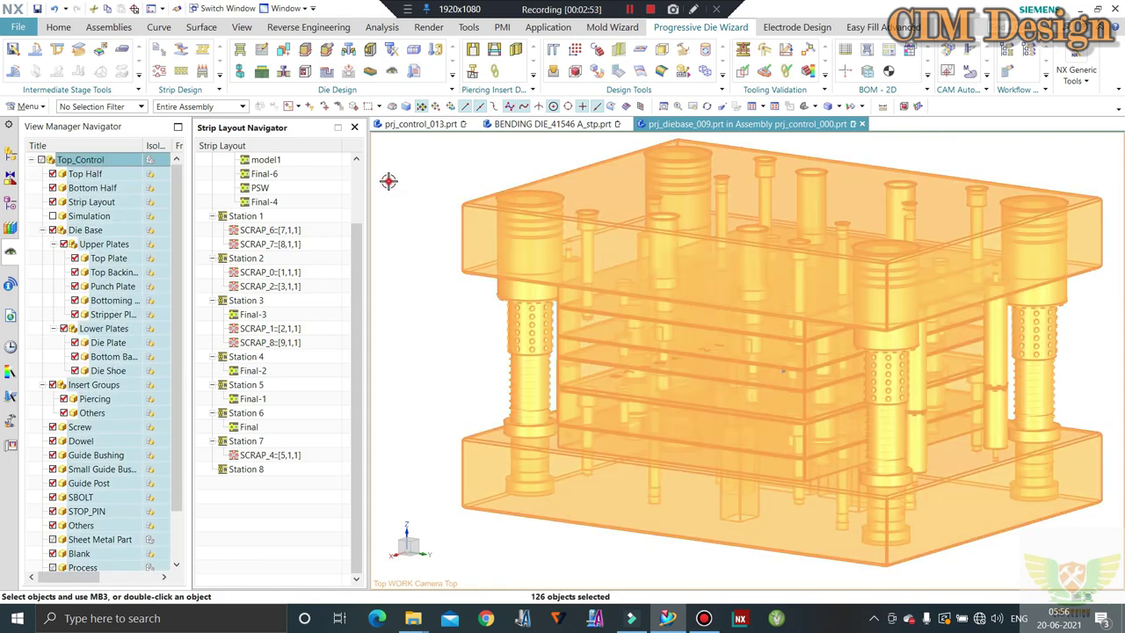
pyautogui.click(389, 181)
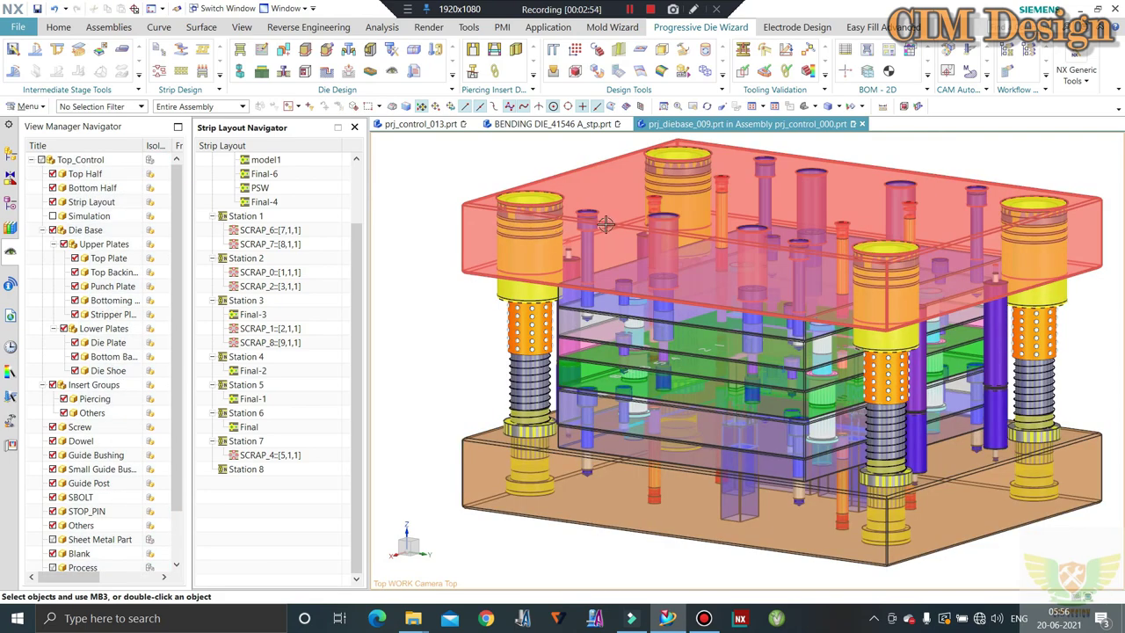
pyautogui.moveTo(605, 224); pyautogui.dragTo(955, 203, button='middle')
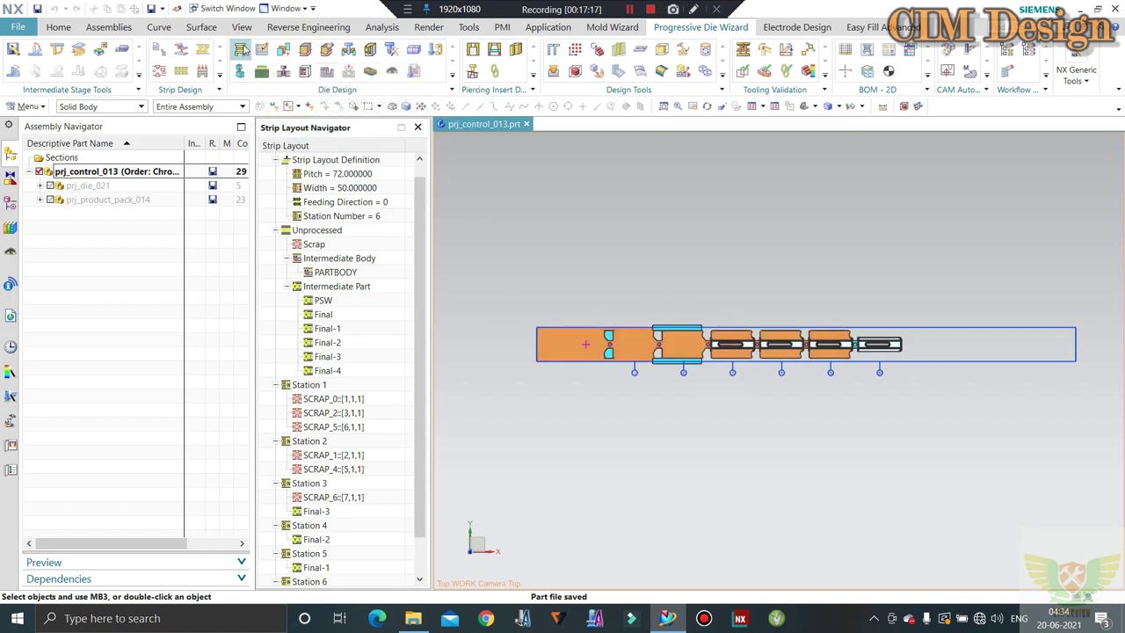
# Start a new die base and set its parent to prj_die_021
pyautogui.click(240, 48)
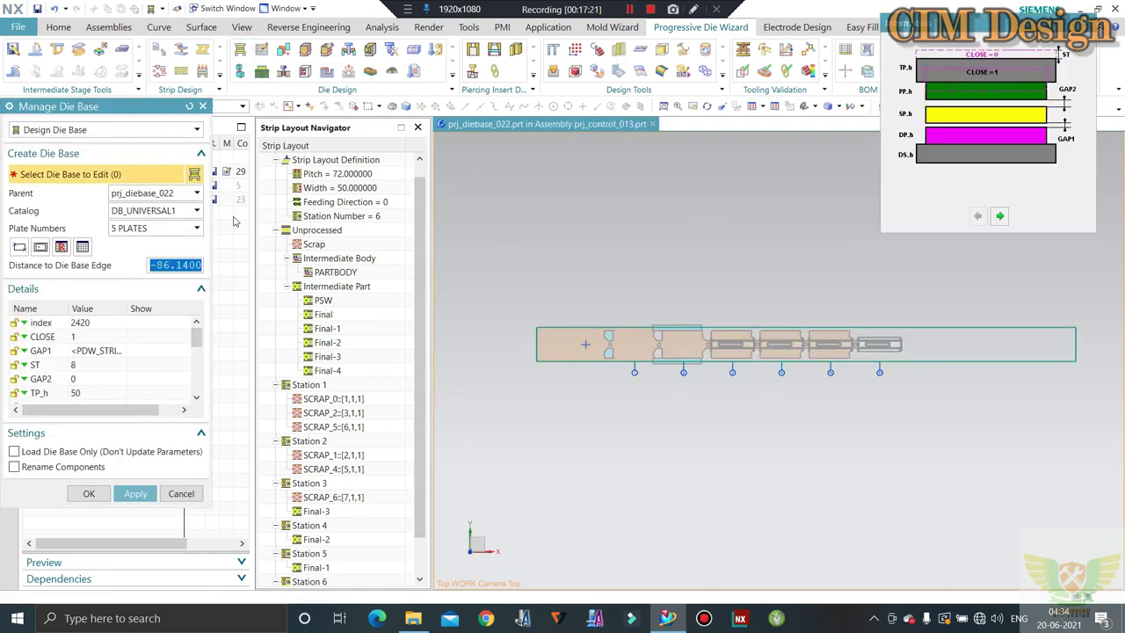
pyautogui.click(145, 190)
pyautogui.click(132, 221)
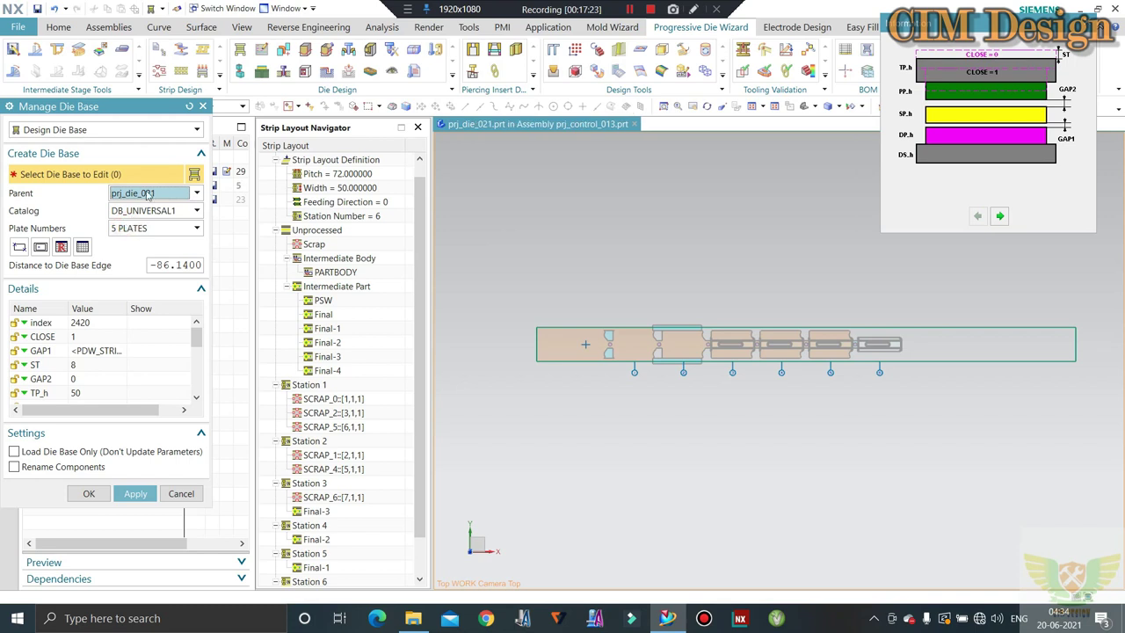
pyautogui.click(155, 209)
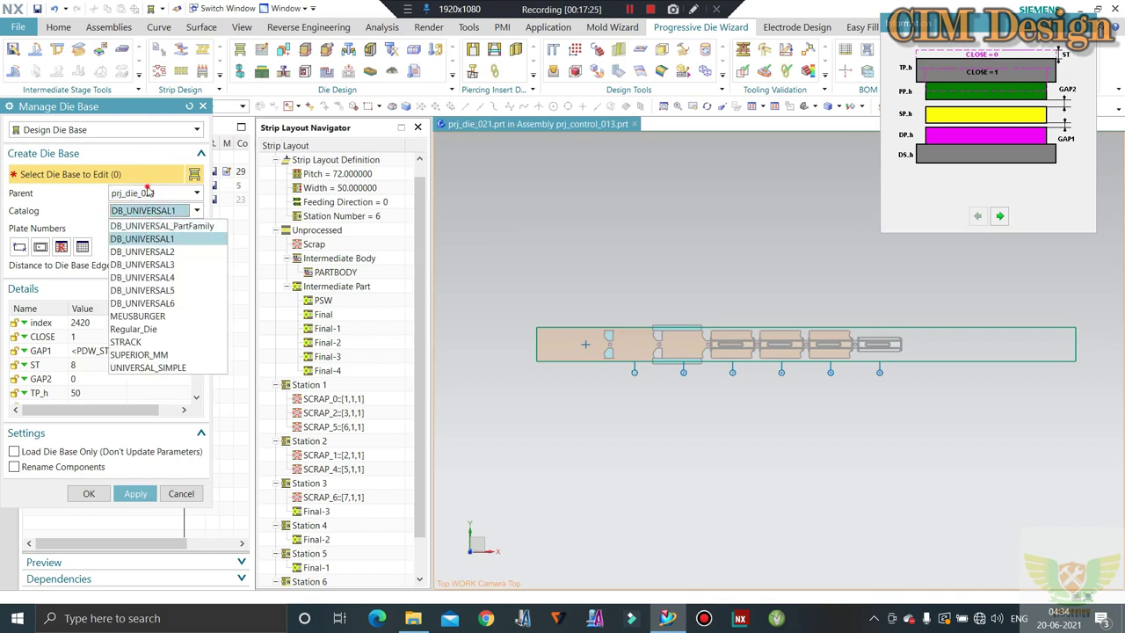
pyautogui.click(148, 195)
pyautogui.click(146, 207)
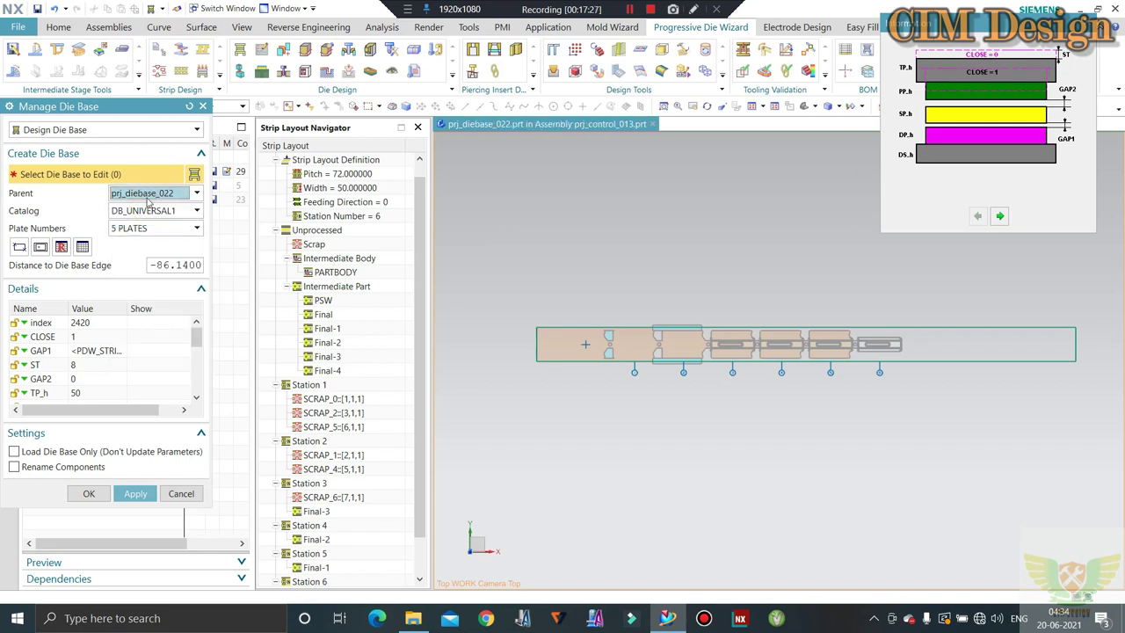
pyautogui.click(147, 195)
pyautogui.click(146, 220)
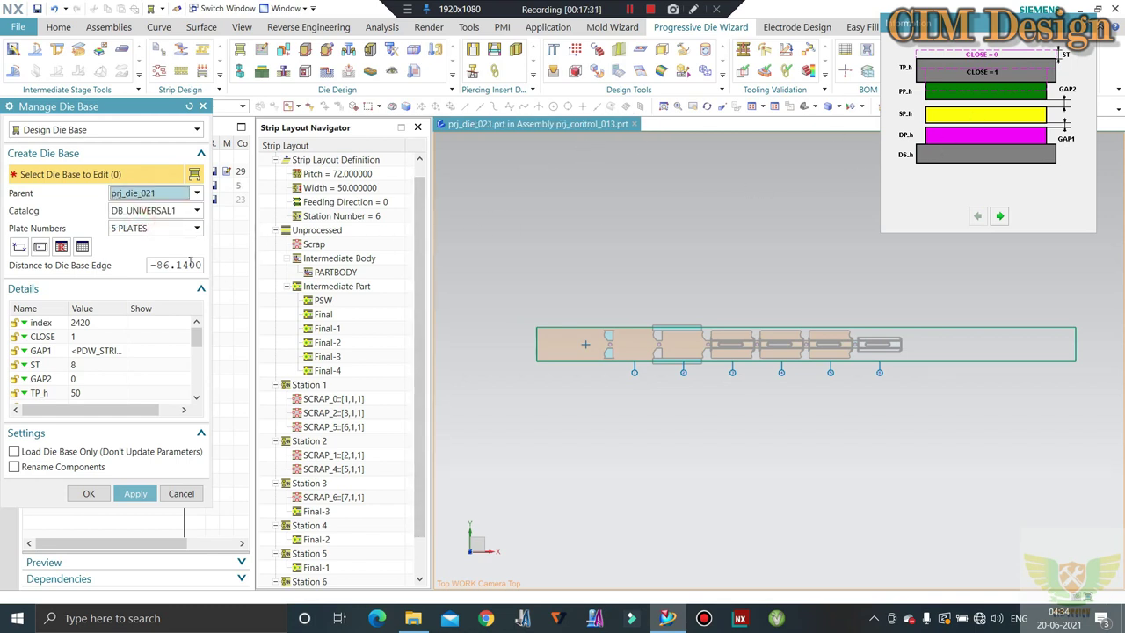
# Preview the DB_UNIVERSAL2, DB_UNIVERSAL3, STRACK and SUPERIOR_MM catalogs, then settle on DB_UNIVERSAL1
pyautogui.click(154, 210)
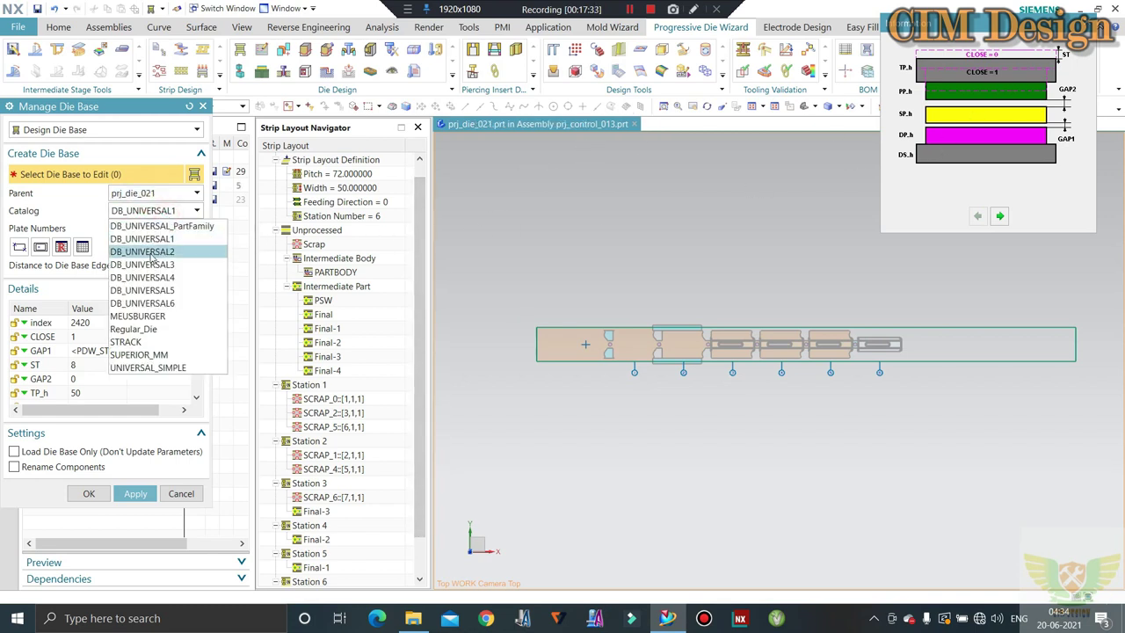
pyautogui.click(151, 253)
pyautogui.click(155, 212)
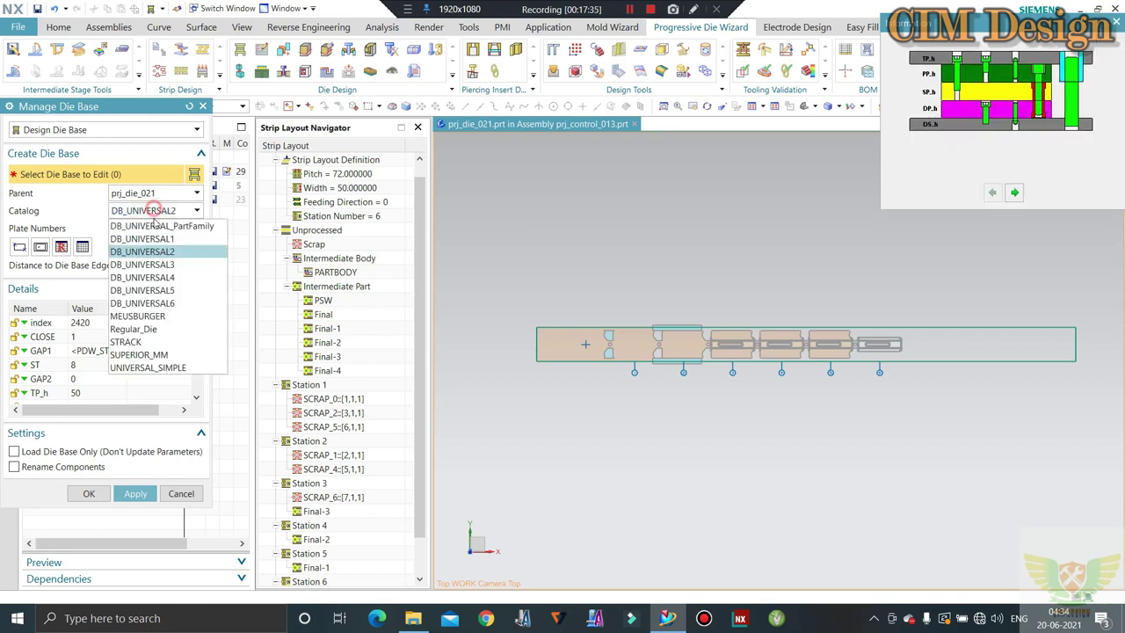
pyautogui.click(139, 264)
pyautogui.click(154, 211)
pyautogui.click(126, 341)
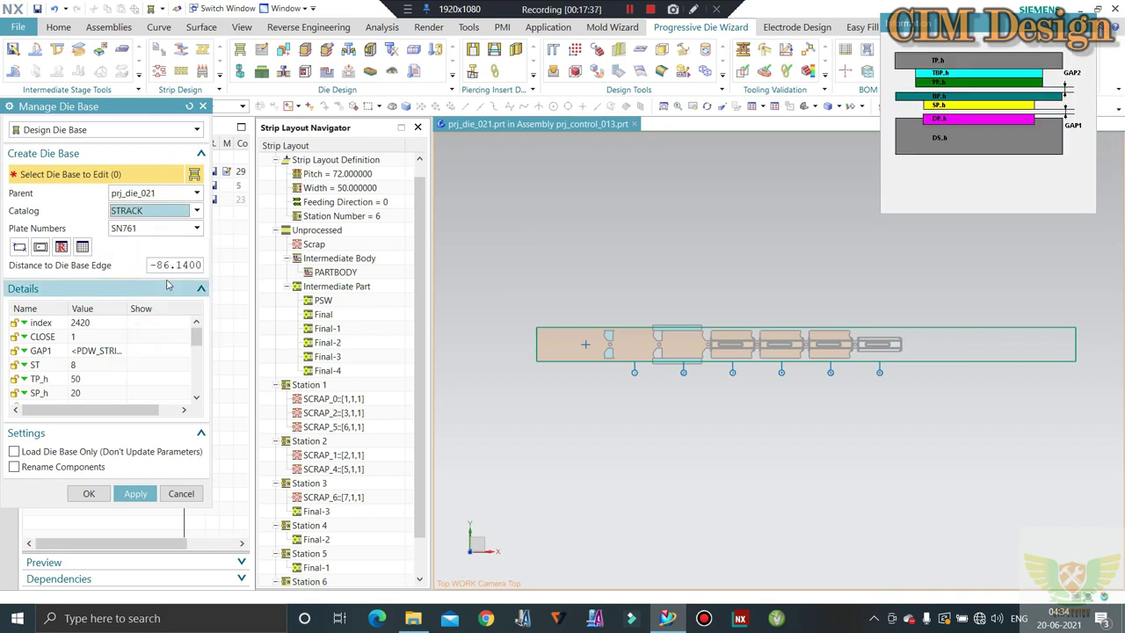
pyautogui.click(153, 212)
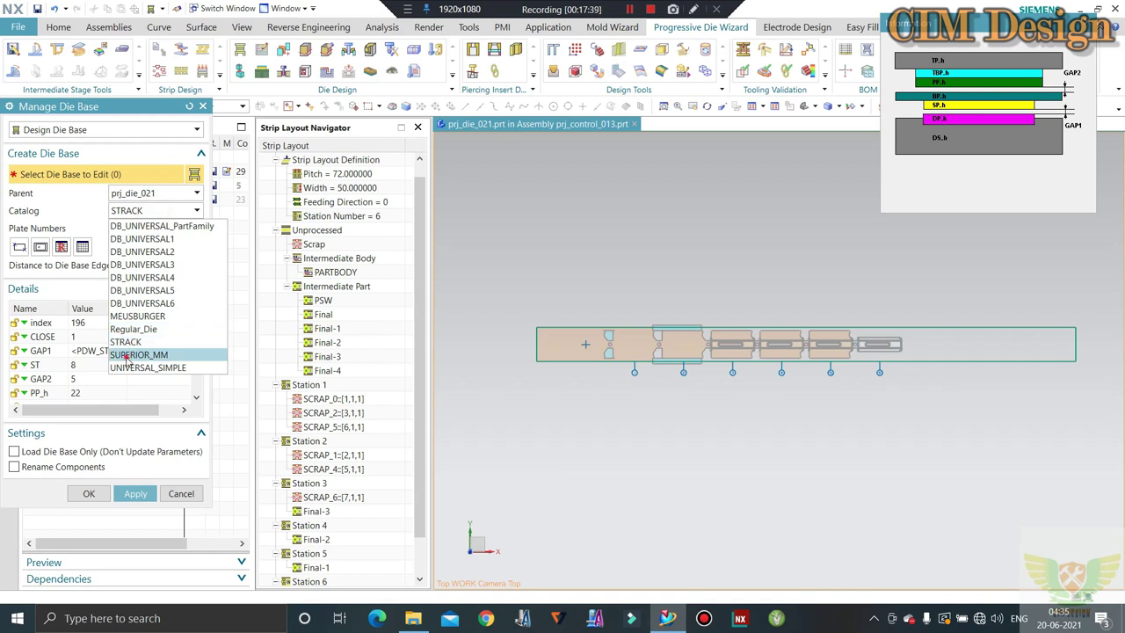
pyautogui.click(139, 354)
pyautogui.click(139, 211)
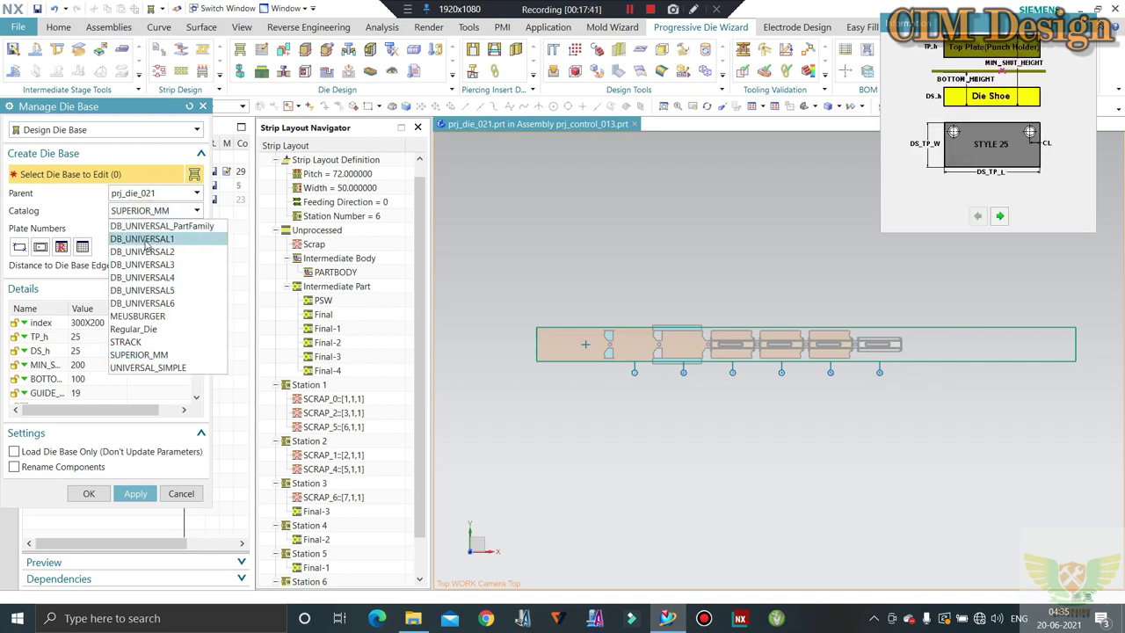
pyautogui.click(145, 240)
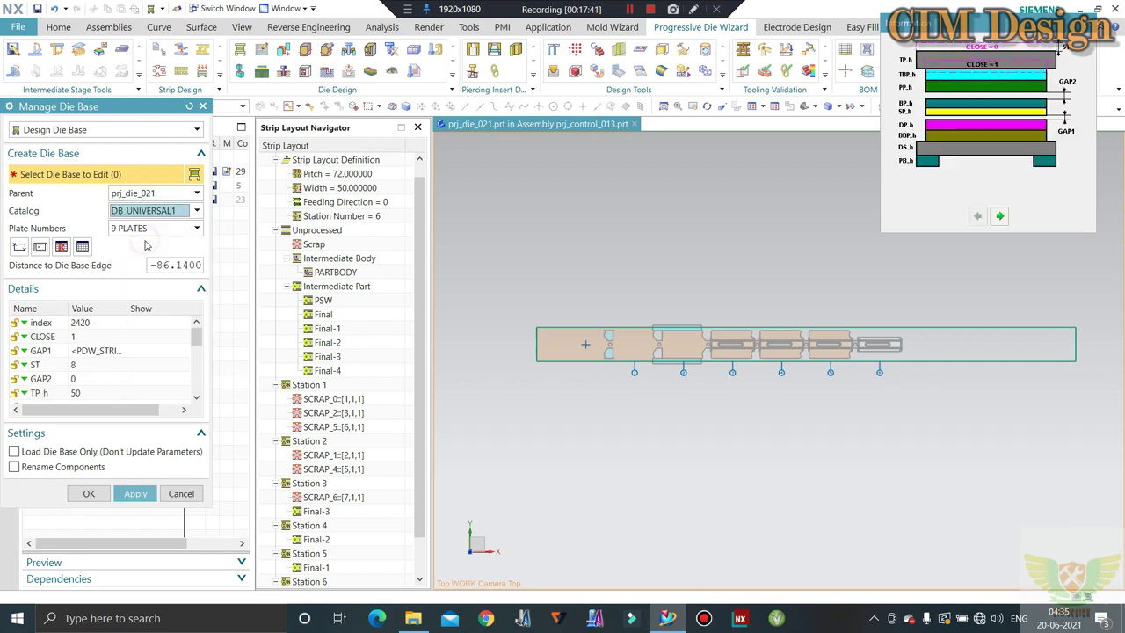
pyautogui.click(144, 214)
pyautogui.click(145, 238)
pyautogui.click(148, 229)
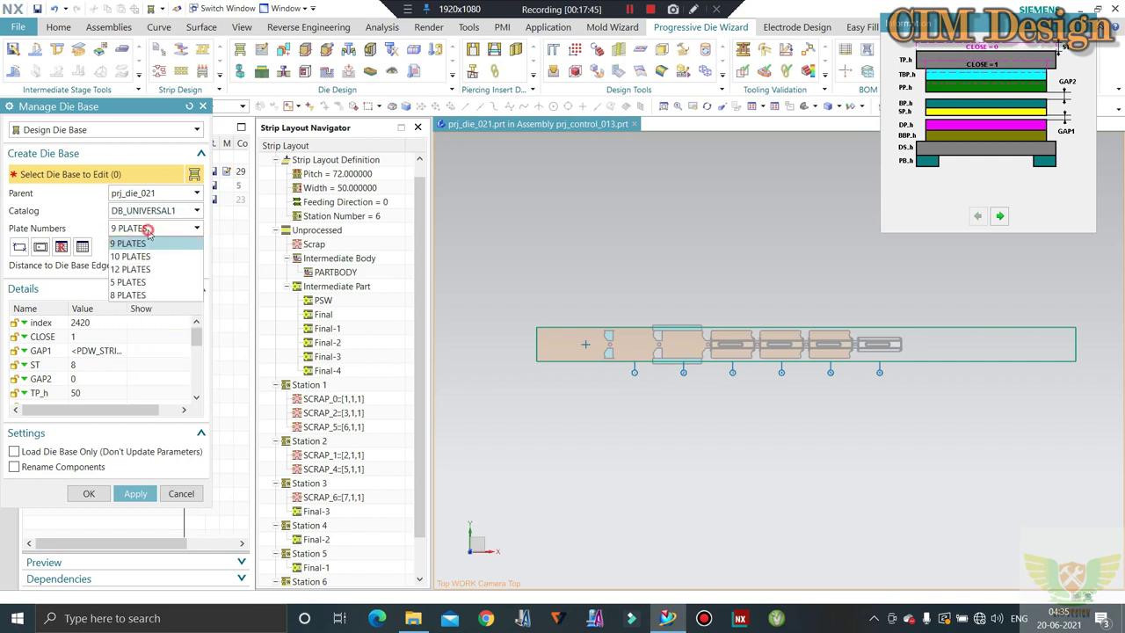
# Make the die base 5 plates, specify its position point, and pick index 3020
pyautogui.click(130, 282)
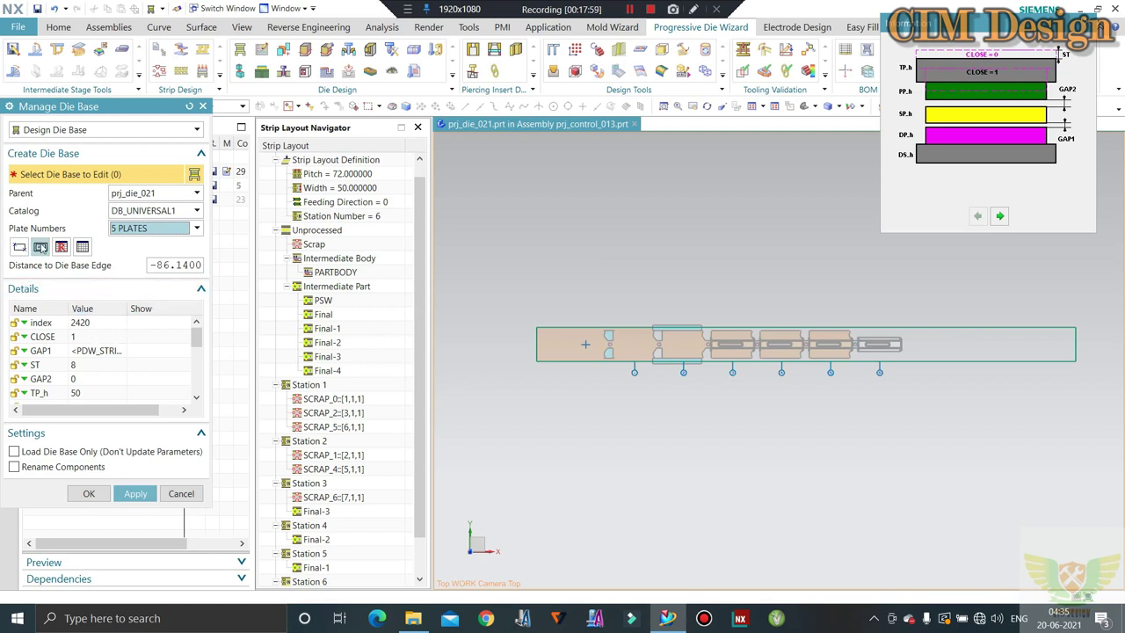
pyautogui.click(40, 247)
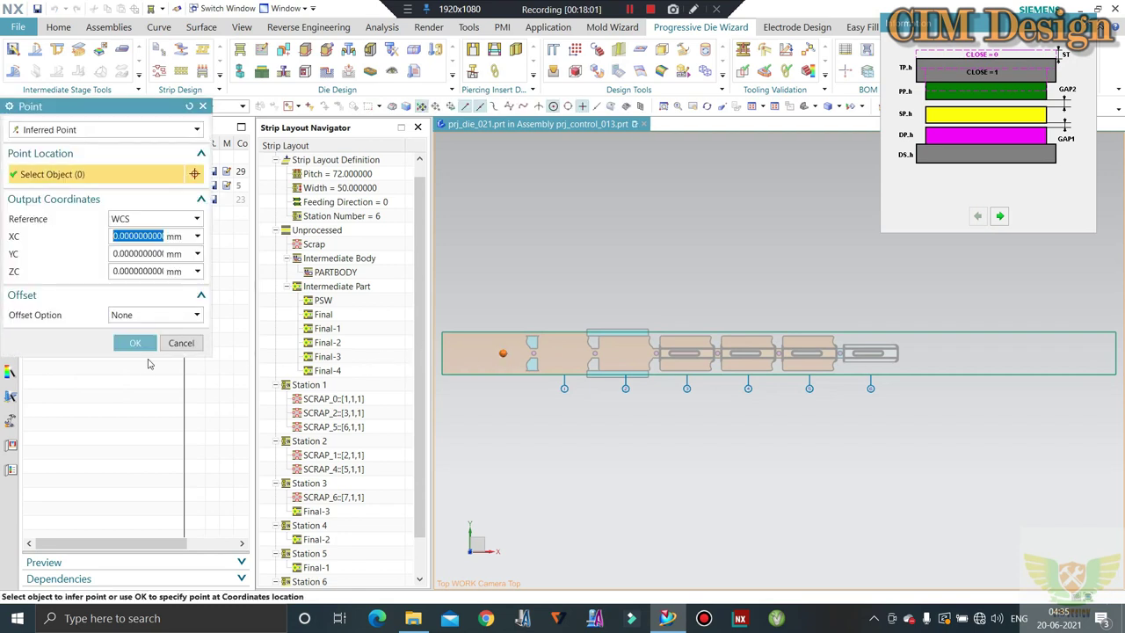
pyautogui.click(141, 345)
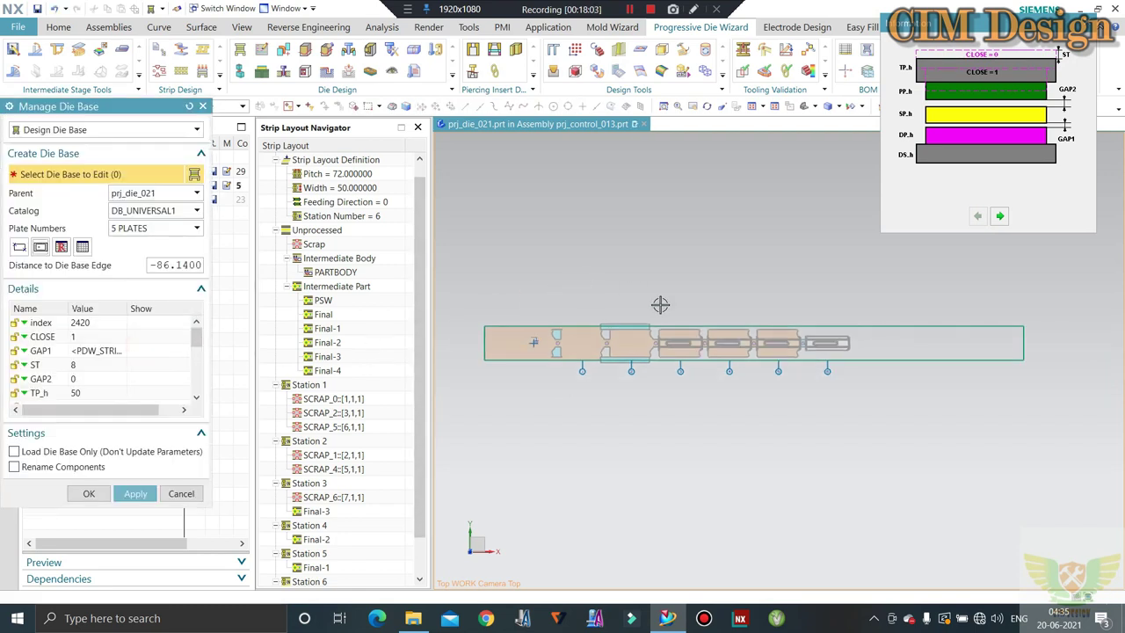
pyautogui.scroll(1, 556, 275)
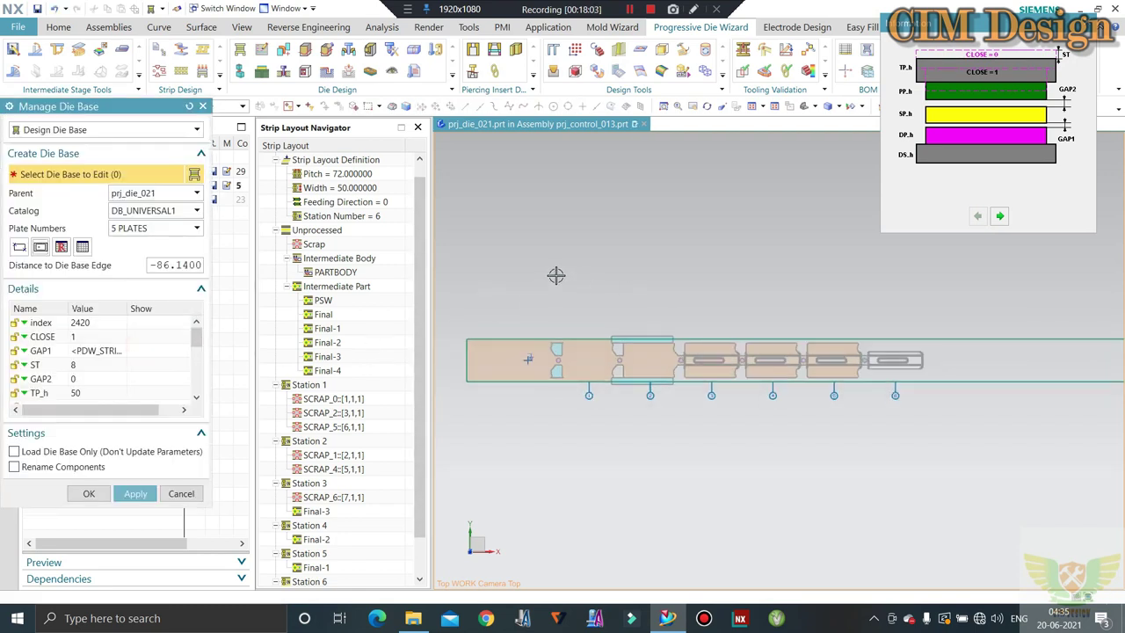
pyautogui.click(120, 323)
pyautogui.click(92, 356)
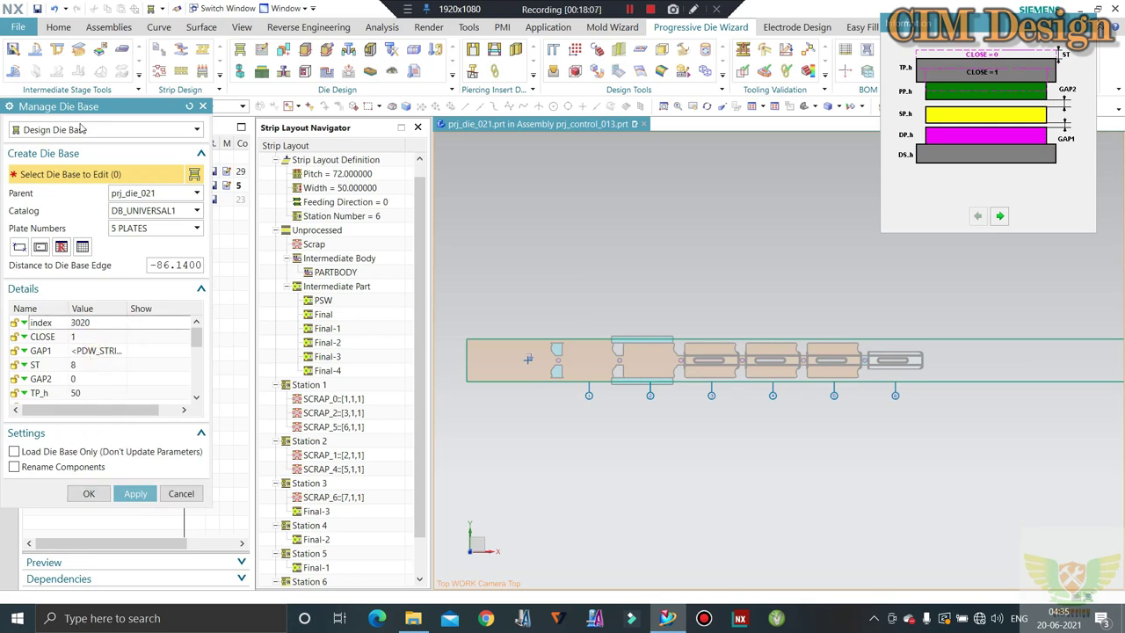
# Move and enlarge the die base panel to show all parameters, selecting CLOSE
pyautogui.moveTo(96, 106); pyautogui.dragTo(129, 11)
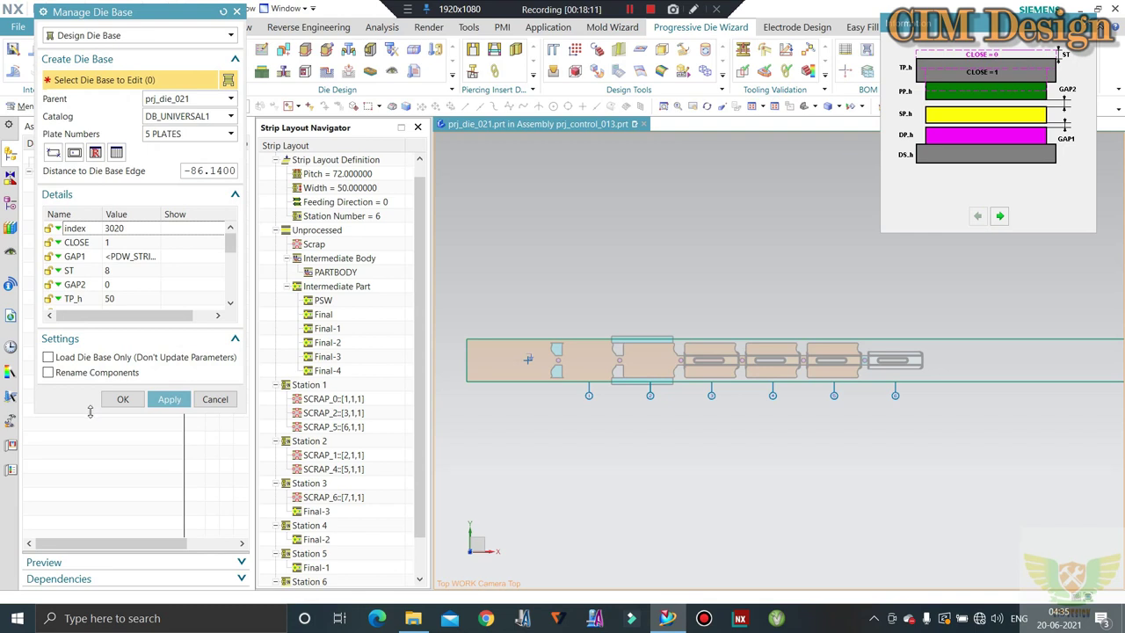
pyautogui.moveTo(94, 415); pyautogui.dragTo(77, 602)
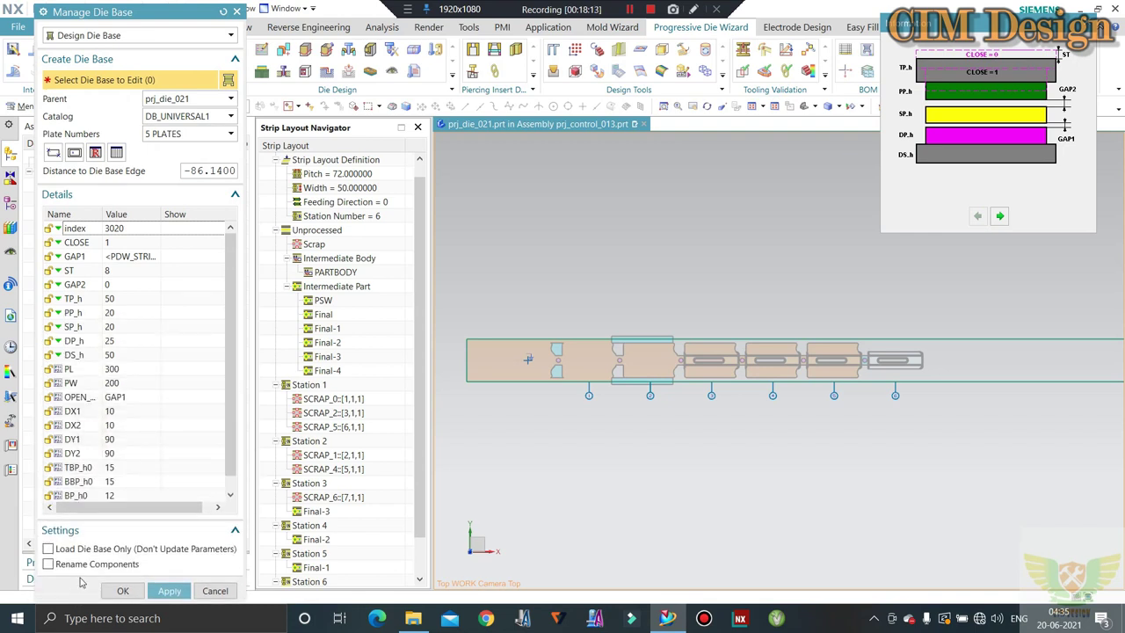
pyautogui.moveTo(132, 242)
pyautogui.click(154, 244)
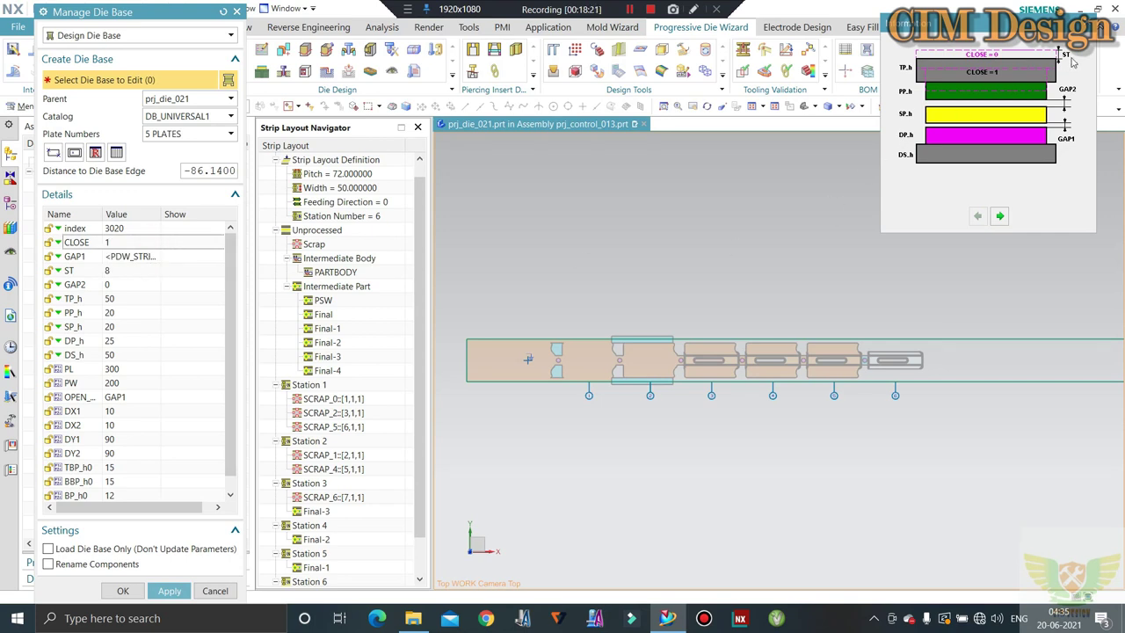
pyautogui.moveTo(132, 270)
pyautogui.click(154, 271)
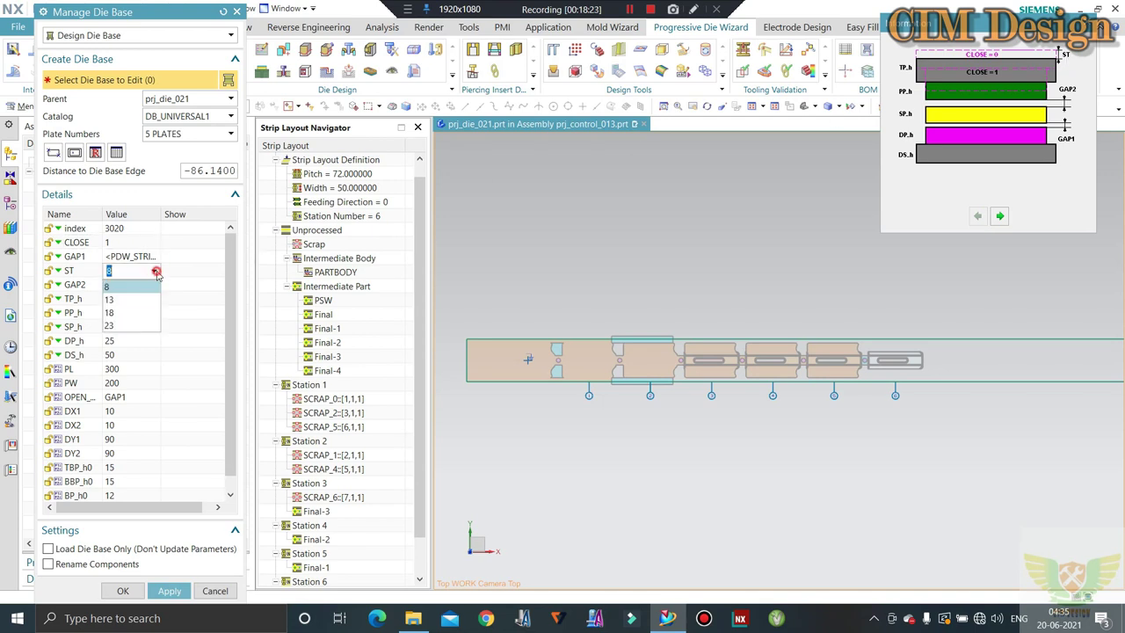
# Set ST to 18, PP_h and SP_h to 25, and show the plan-view layout diagram
pyautogui.click(128, 314)
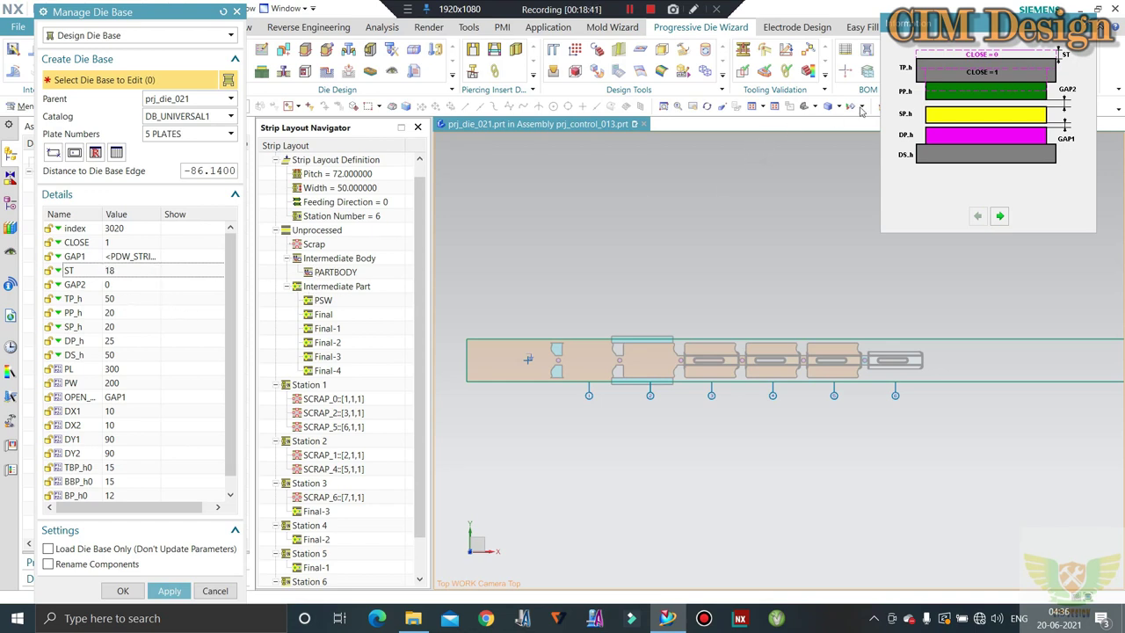
pyautogui.moveTo(132, 313)
pyautogui.doubleClick(151, 313)
pyautogui.write('25')
pyautogui.press('Return')
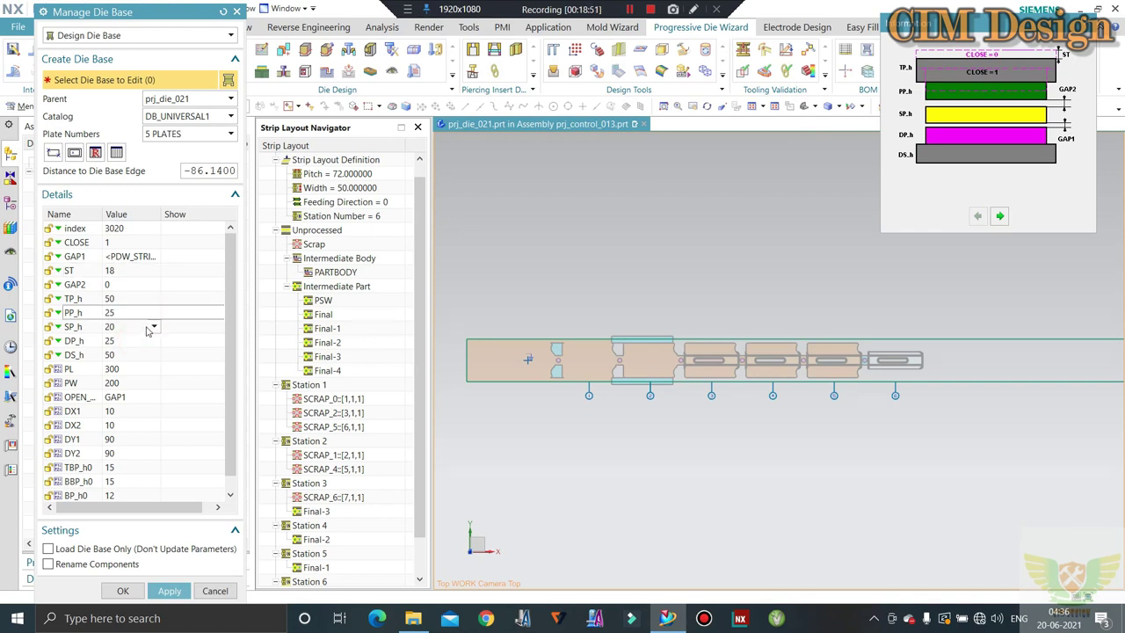
pyautogui.click(153, 327)
pyautogui.click(134, 353)
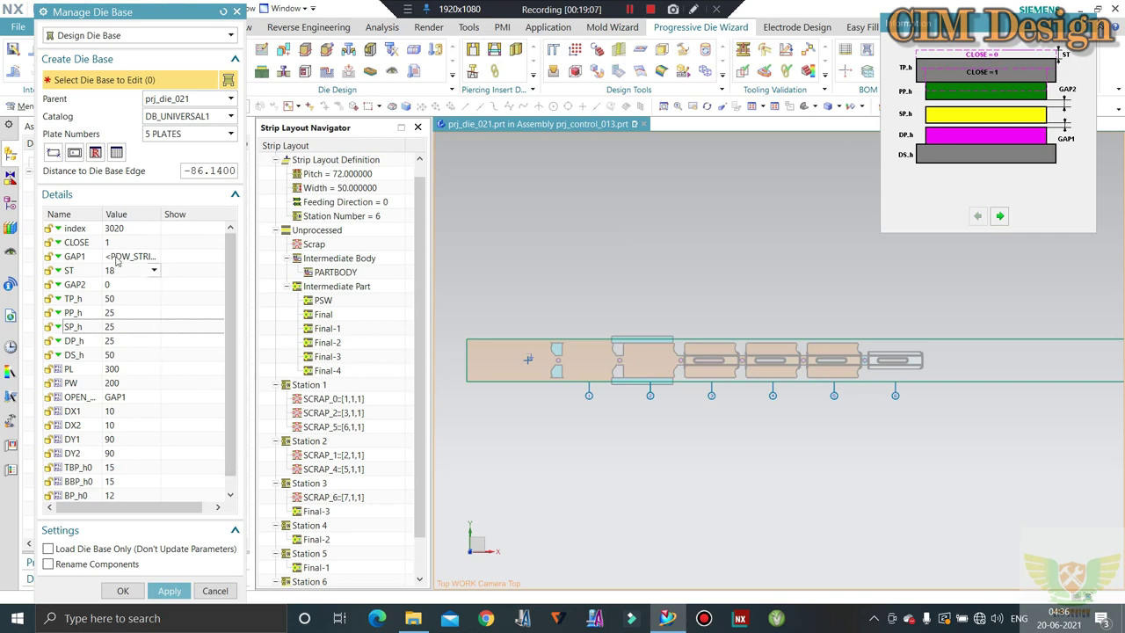
pyautogui.moveTo(128, 228)
pyautogui.click(1000, 215)
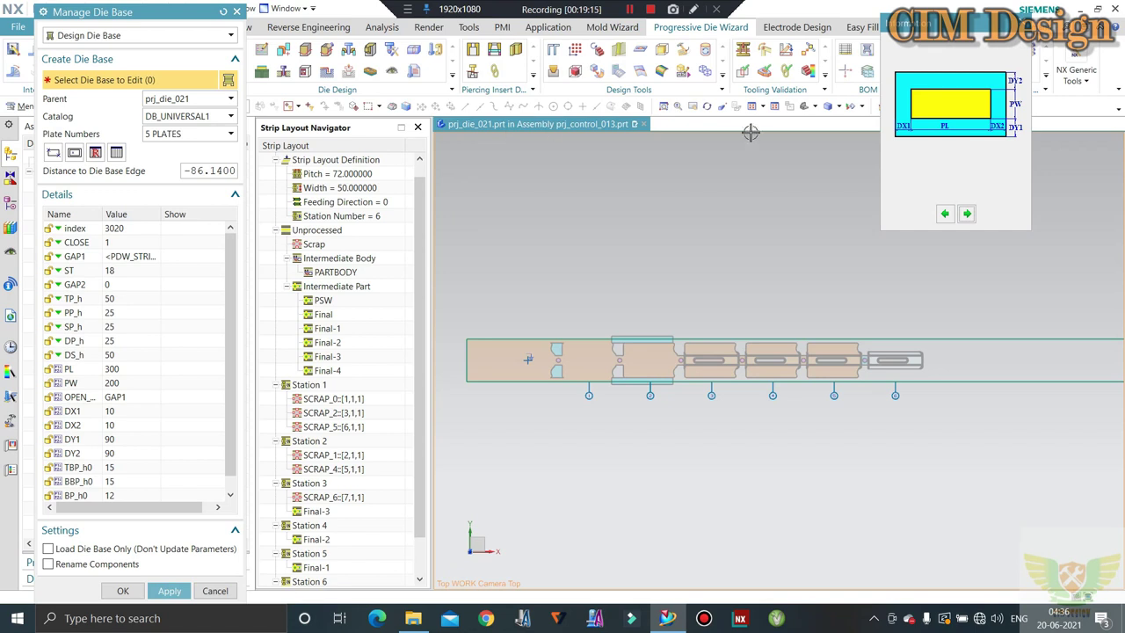
# Measure the projected strip length as 472.2815 mm and return to Manage Die Base
pyautogui.moveTo(953, 31); pyautogui.dragTo(1035, 65)
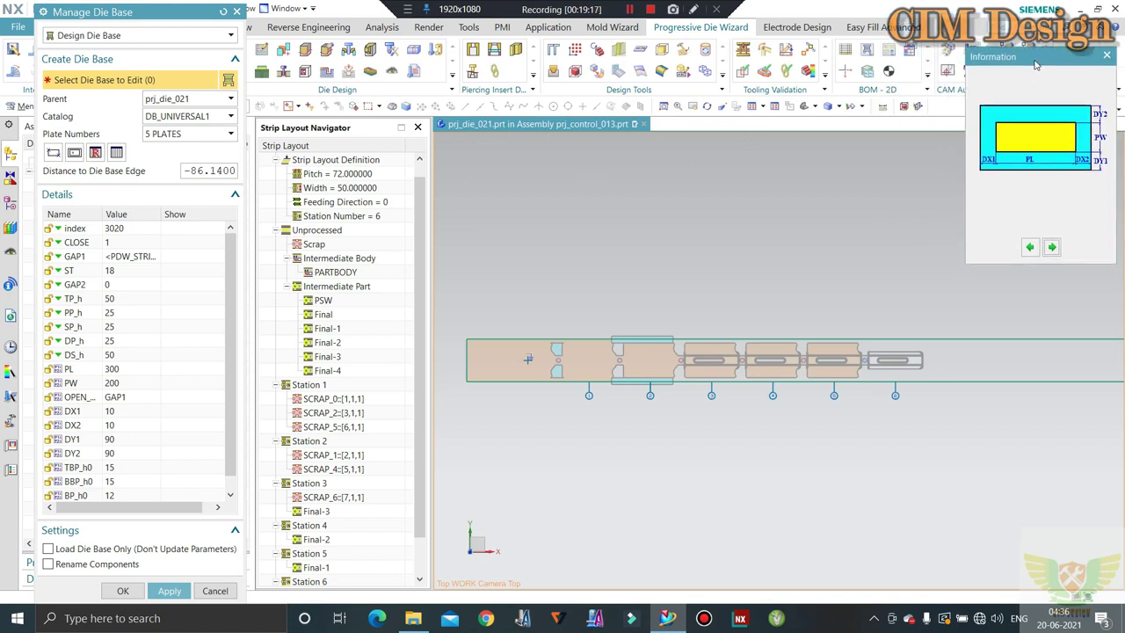
pyautogui.click(887, 105)
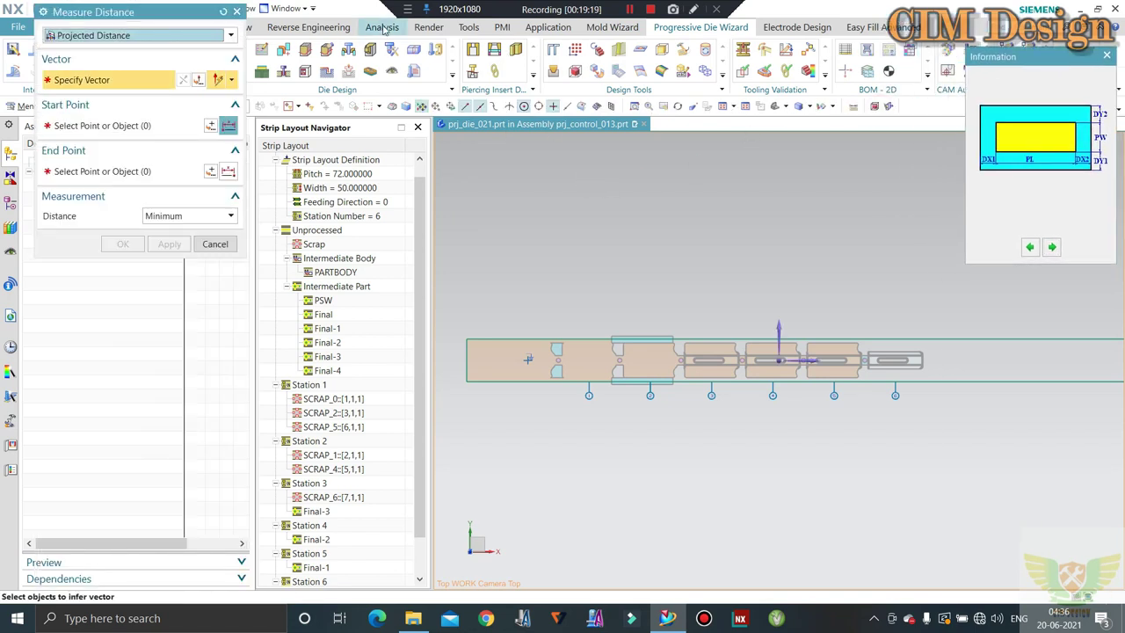
pyautogui.click(807, 358)
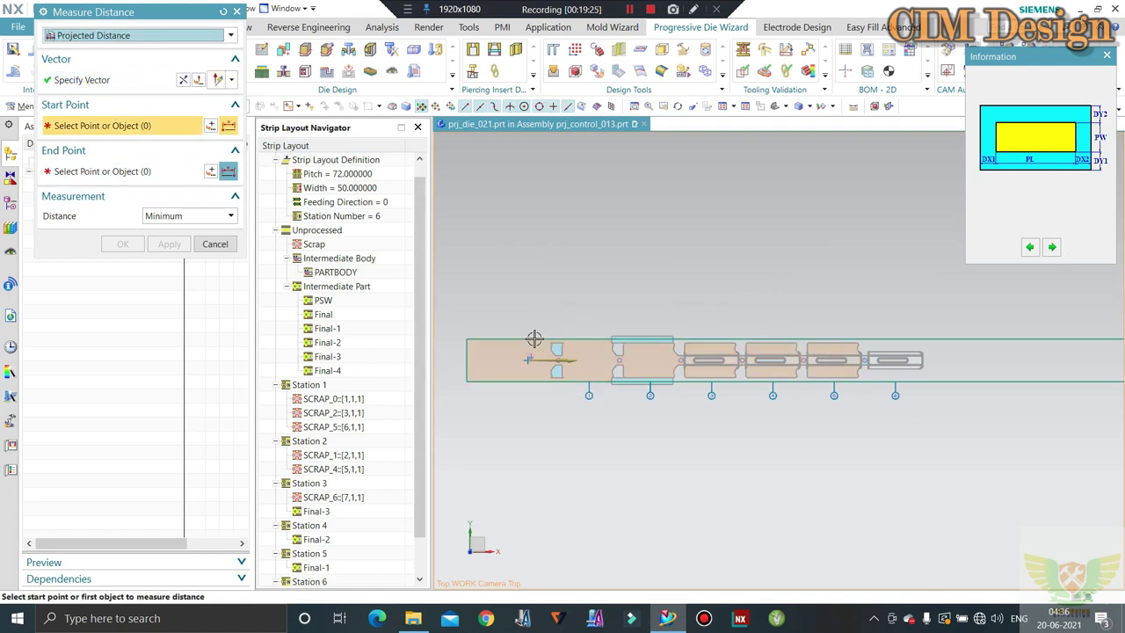
pyautogui.click(465, 360)
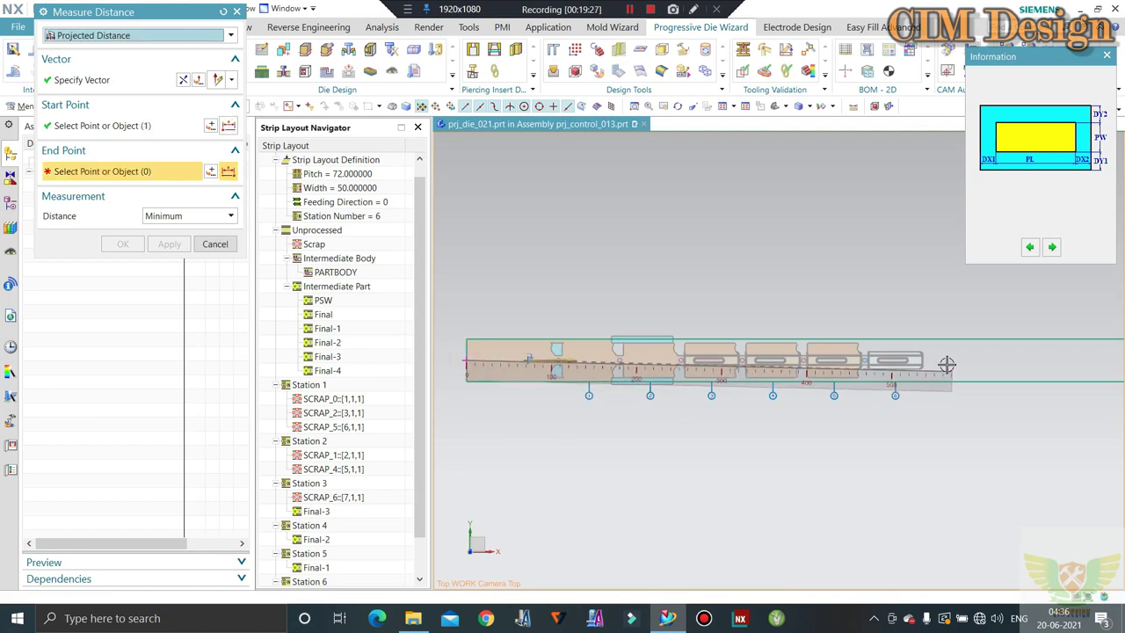
pyautogui.scroll(2, 857, 354)
pyautogui.scroll(3, 857, 355)
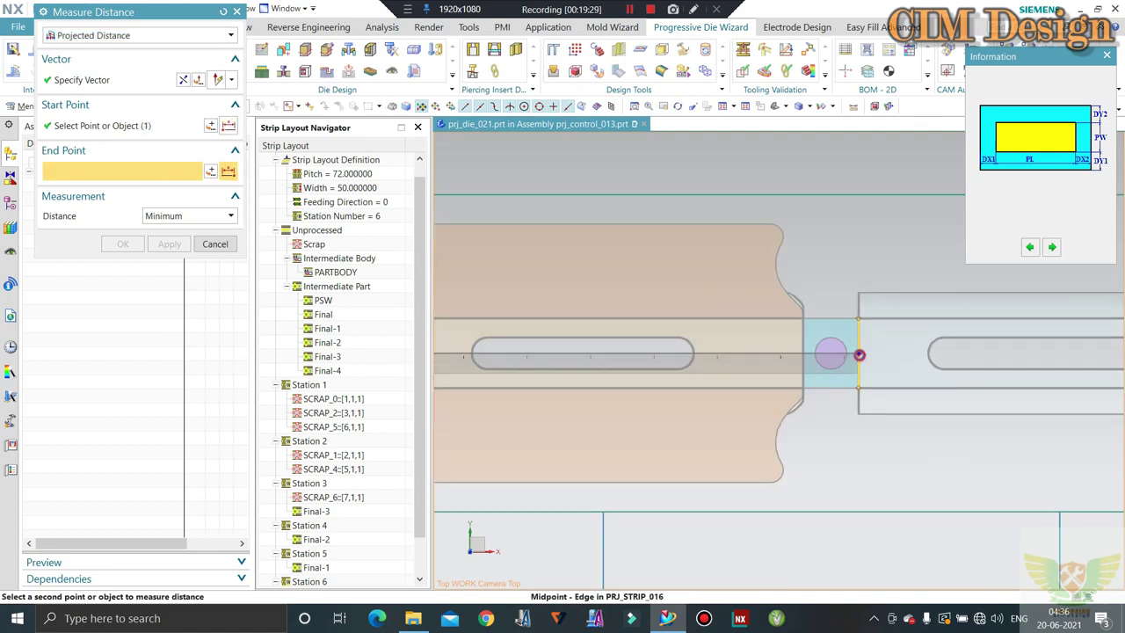
pyautogui.click(971, 320)
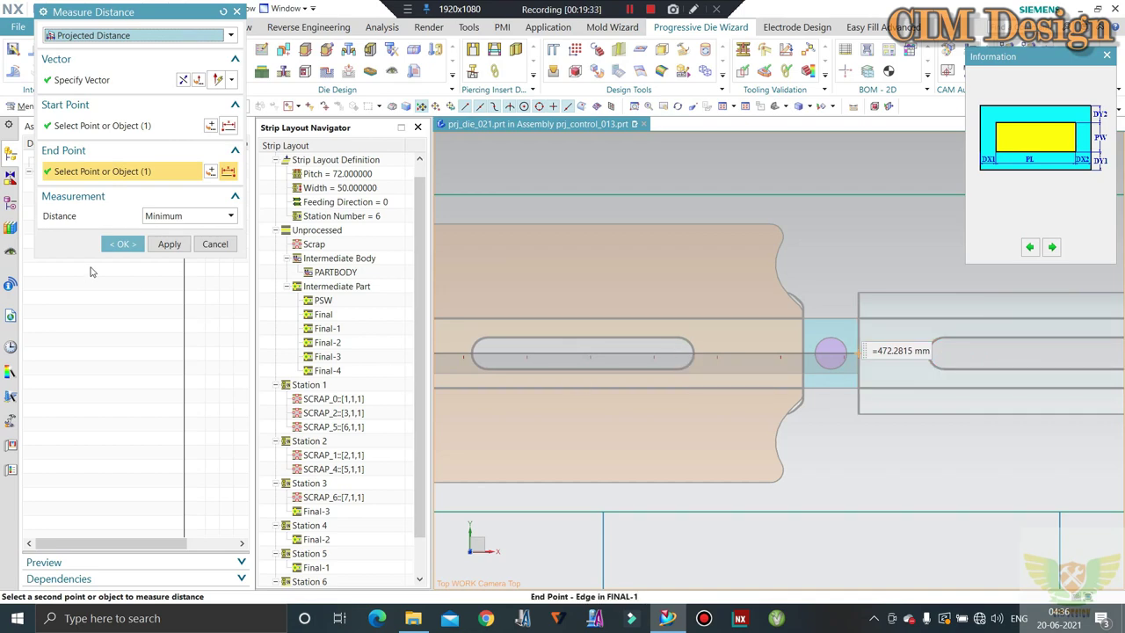
pyautogui.click(216, 244)
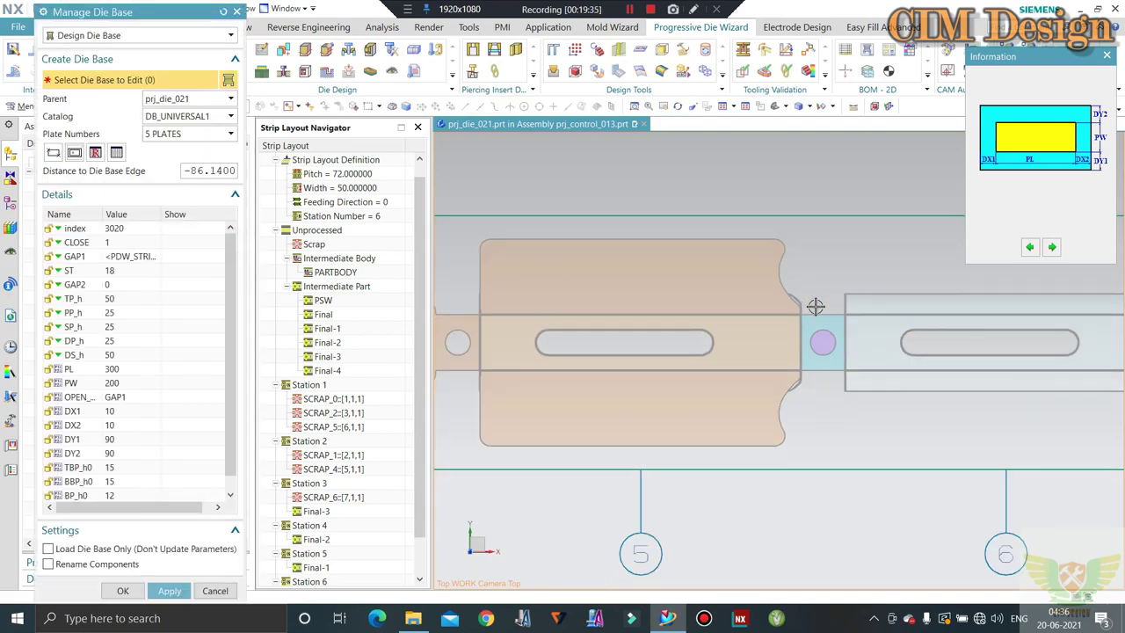
# Set the die base plate length PL to 480
pyautogui.scroll(-1, 115, 403)
pyautogui.doubleClick(124, 354)
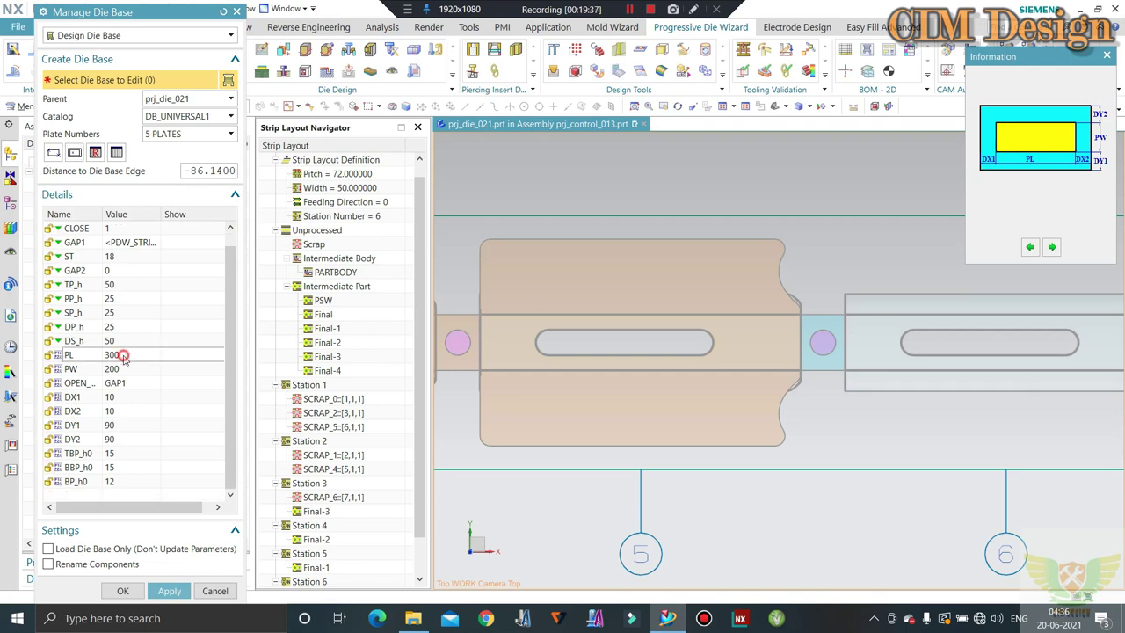
pyautogui.write('480')
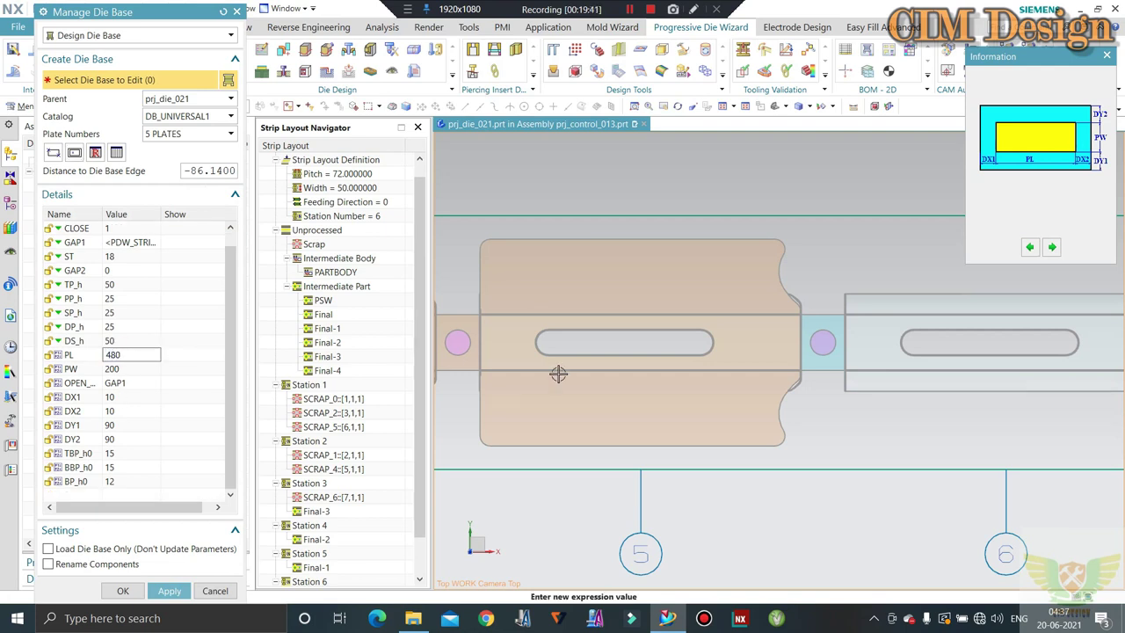
pyautogui.scroll(-2, 803, 334)
pyautogui.scroll(-2, 853, 352)
pyautogui.scroll(-1, 857, 348)
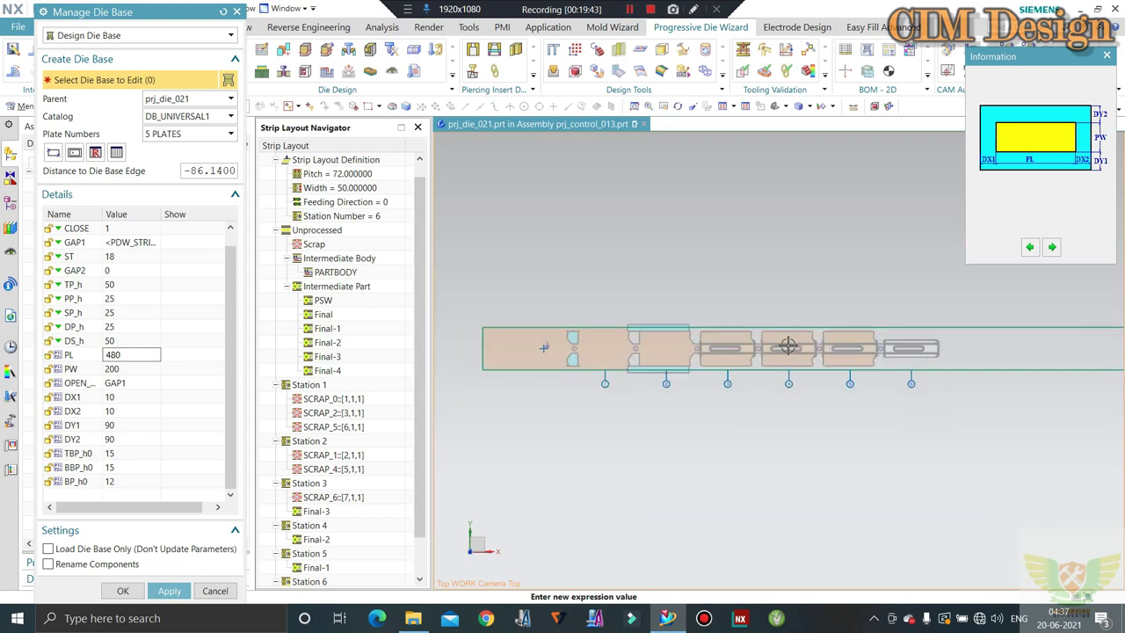
pyautogui.click(137, 374)
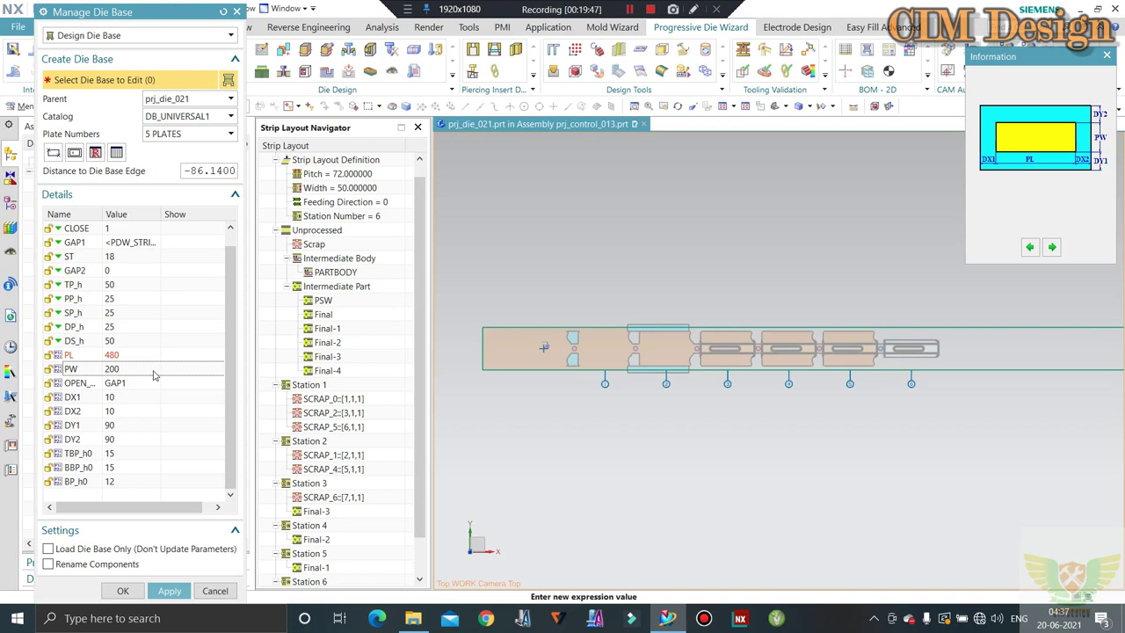
# Start a new projected distance measurement along the specified vector
pyautogui.click(852, 107)
pyautogui.click(780, 328)
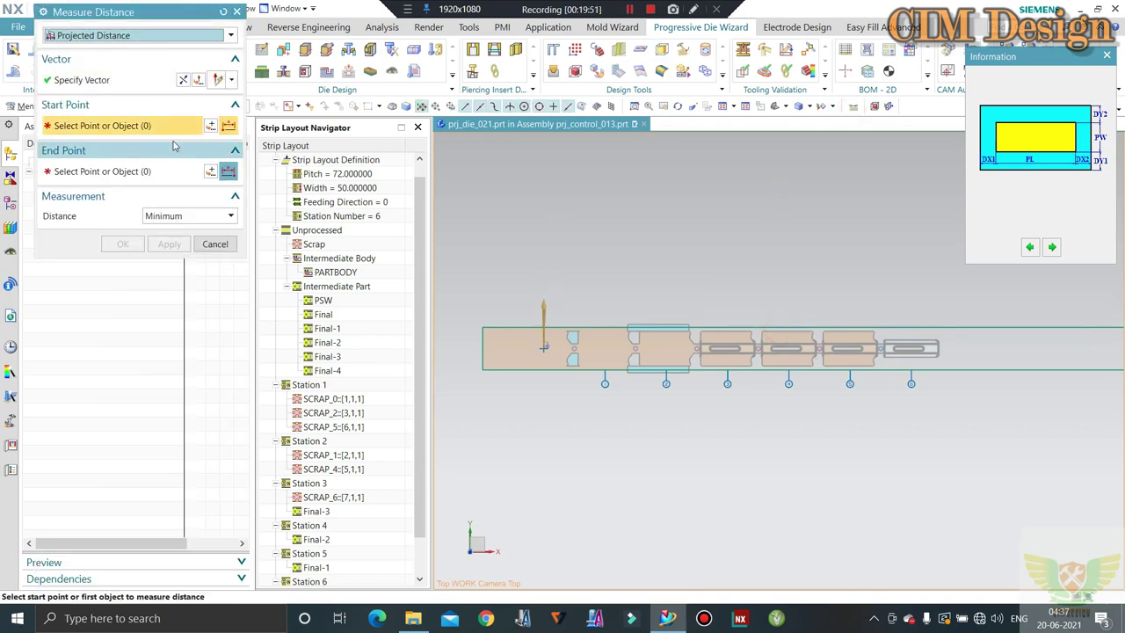
pyautogui.scroll(3, 612, 322)
pyautogui.scroll(3, 694, 420)
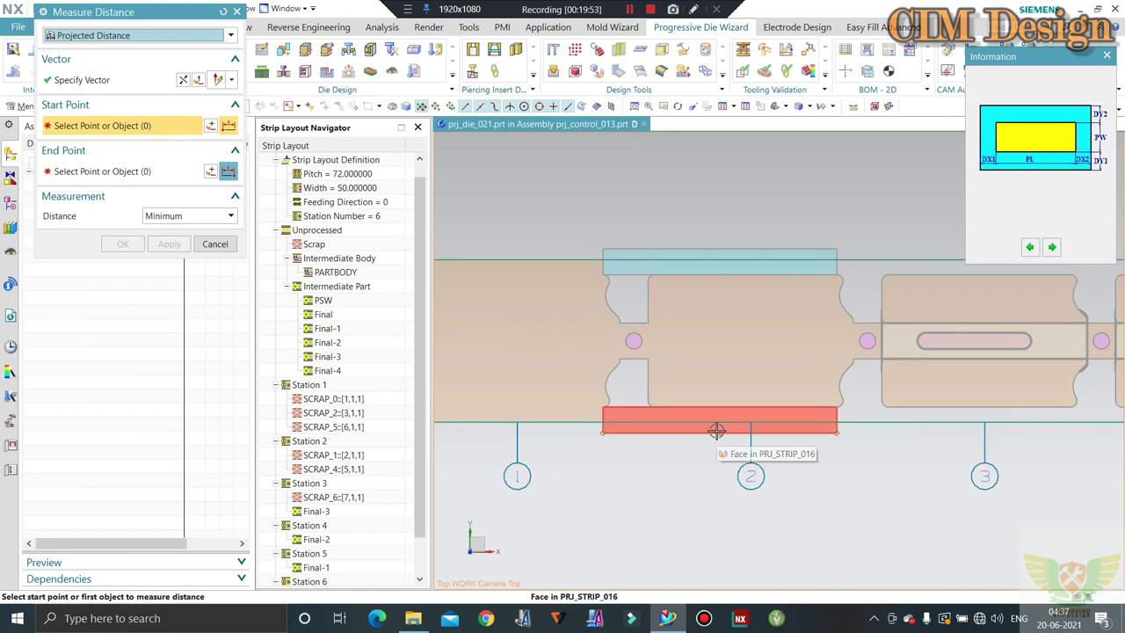
# Cancel the measurement and set the plate width PW to 60
pyautogui.click(719, 432)
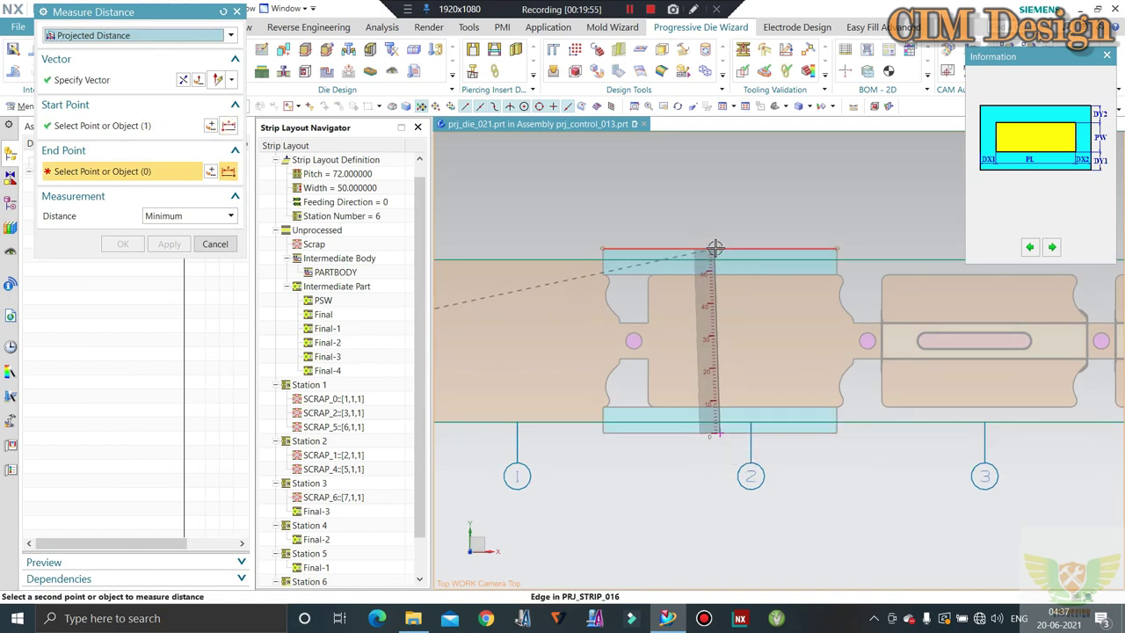
pyautogui.click(216, 244)
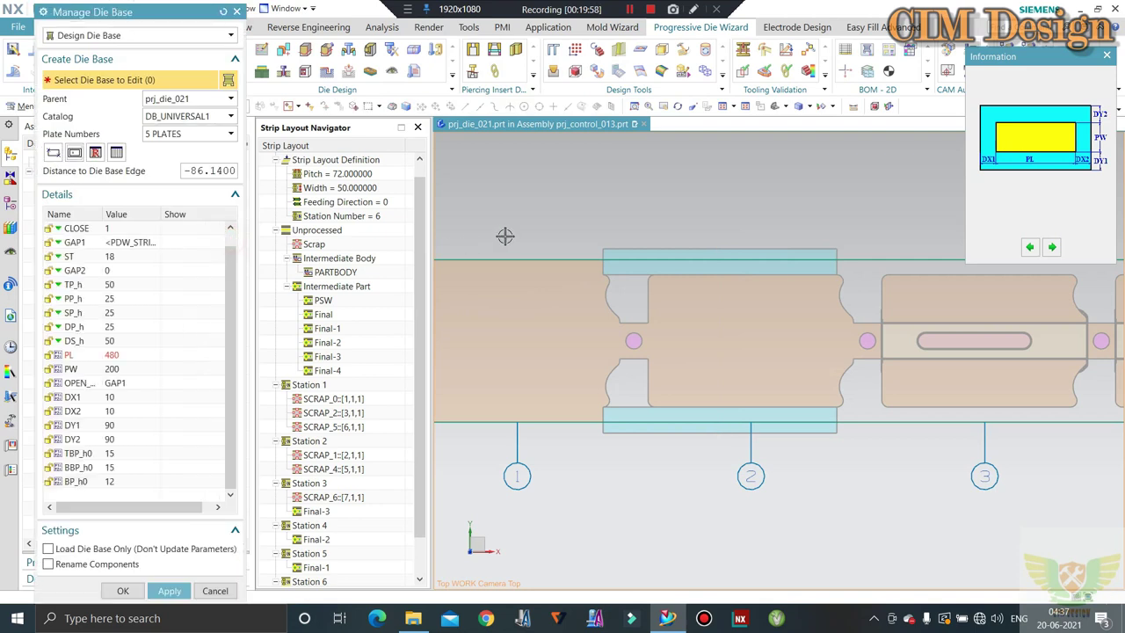
pyautogui.doubleClick(135, 368)
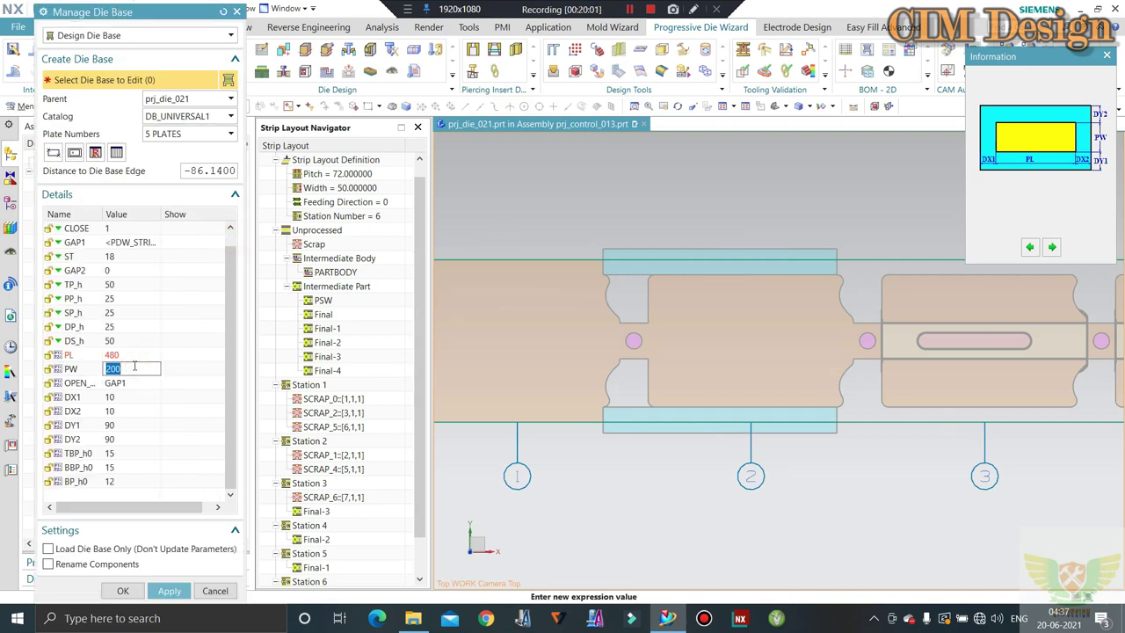
pyautogui.write('60')
pyautogui.click(139, 385)
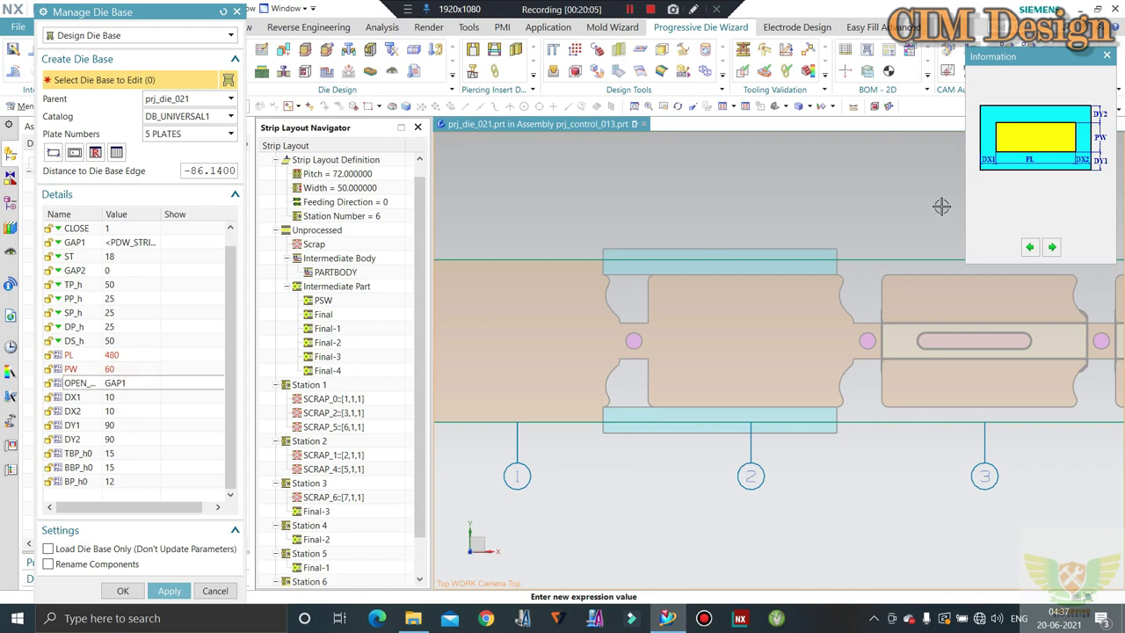
# Set both DX1 and DX2 edge offsets to 20
pyautogui.click(132, 398)
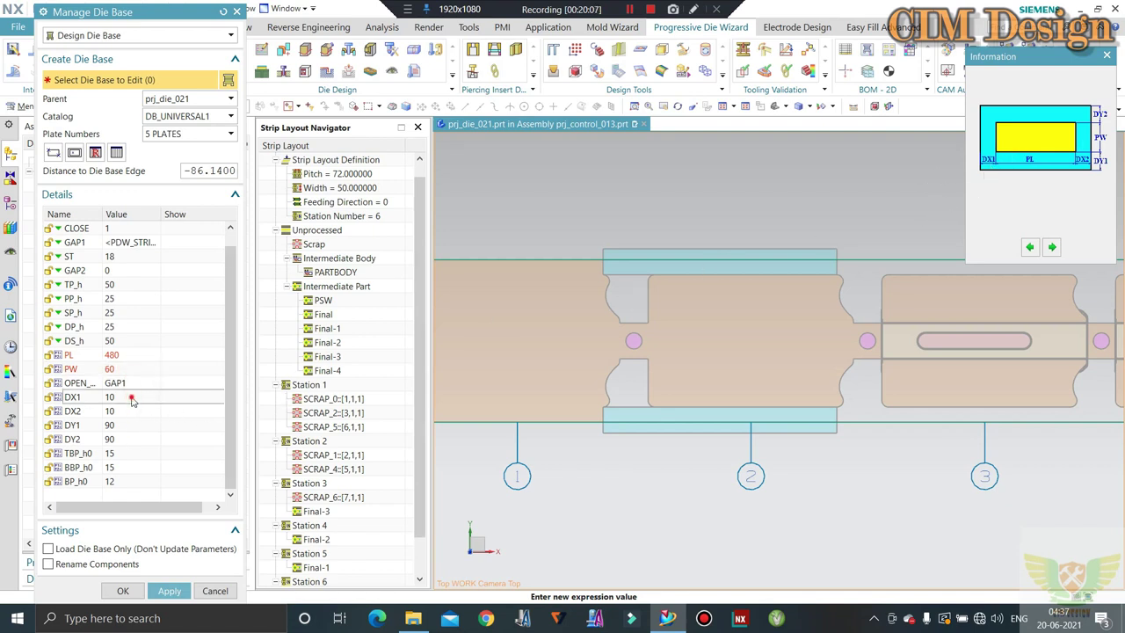
pyautogui.click(132, 397)
pyautogui.write('20')
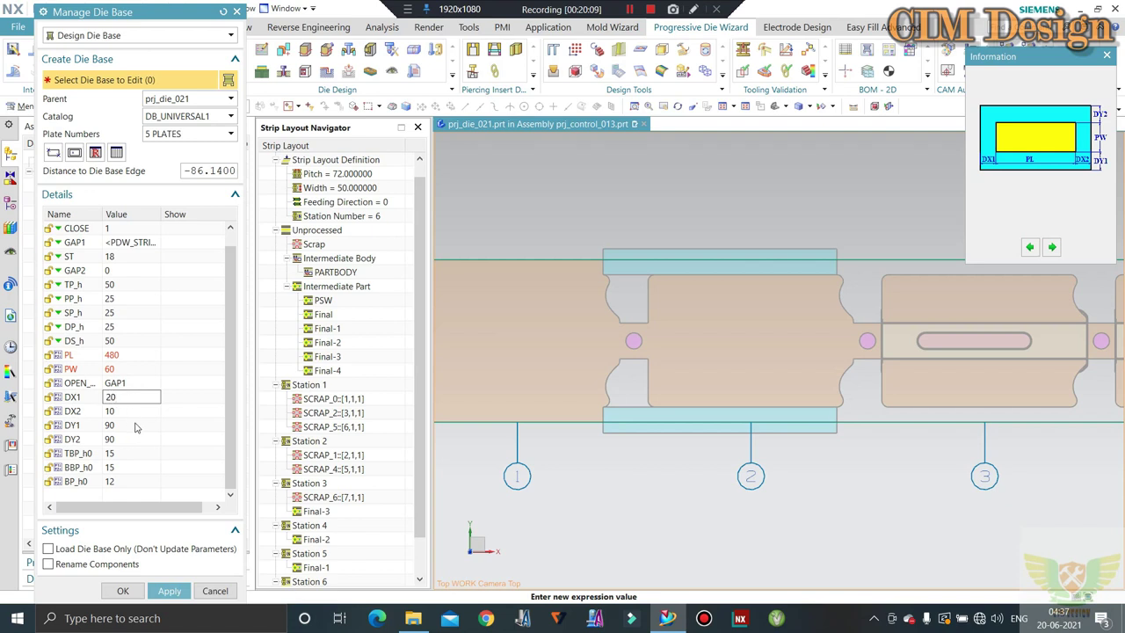
pyautogui.click(132, 411)
pyautogui.click(131, 411)
pyautogui.write('20')
pyautogui.click(127, 429)
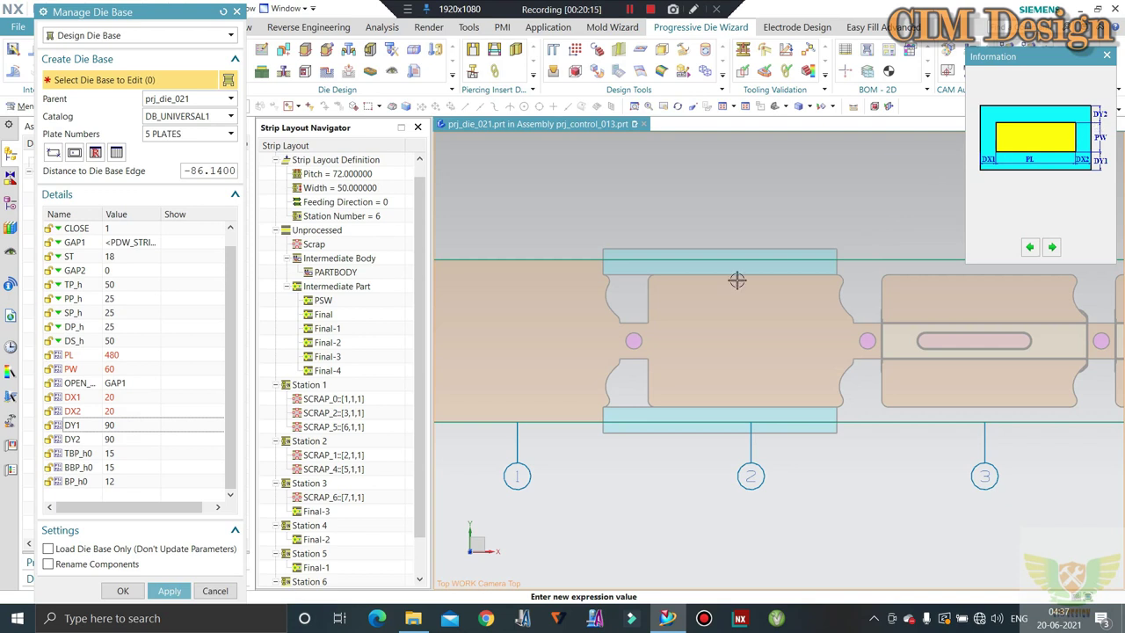
# Set DY1 and DY2 offsets to 70 and show the plate-height reference diagram
pyautogui.click(126, 424)
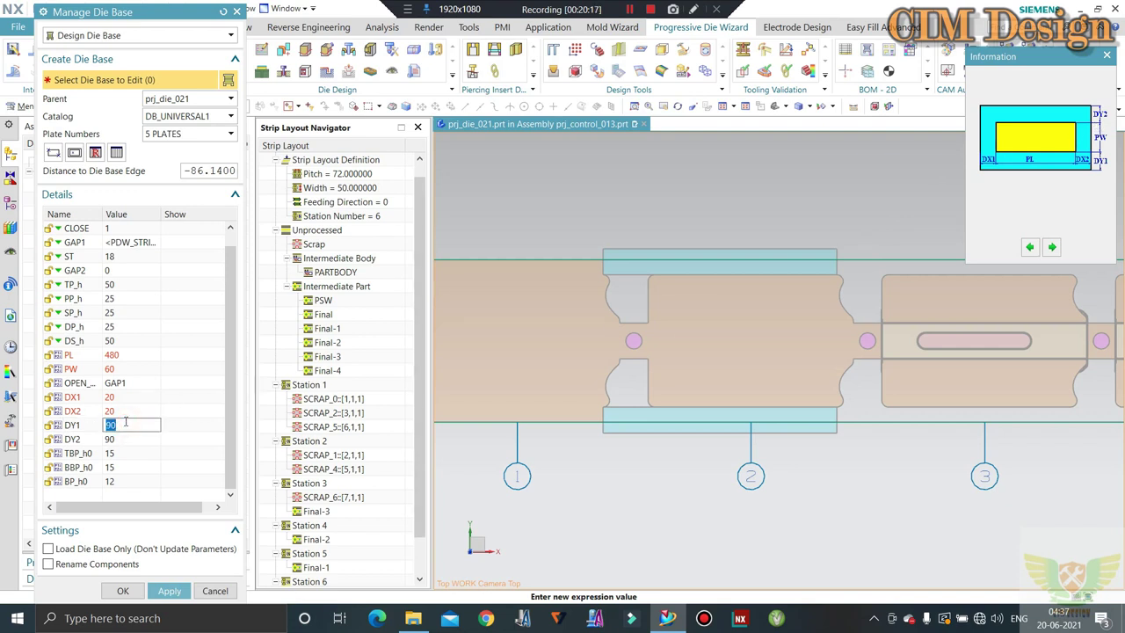
pyautogui.write('70')
pyautogui.press('Return')
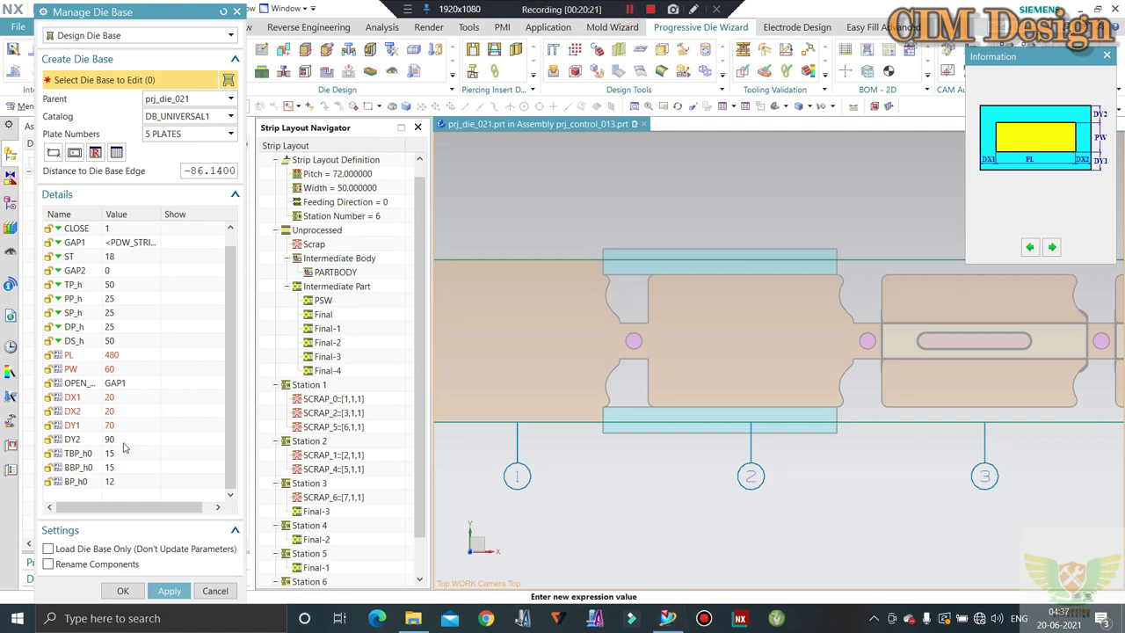
pyautogui.doubleClick(123, 441)
pyautogui.write('70')
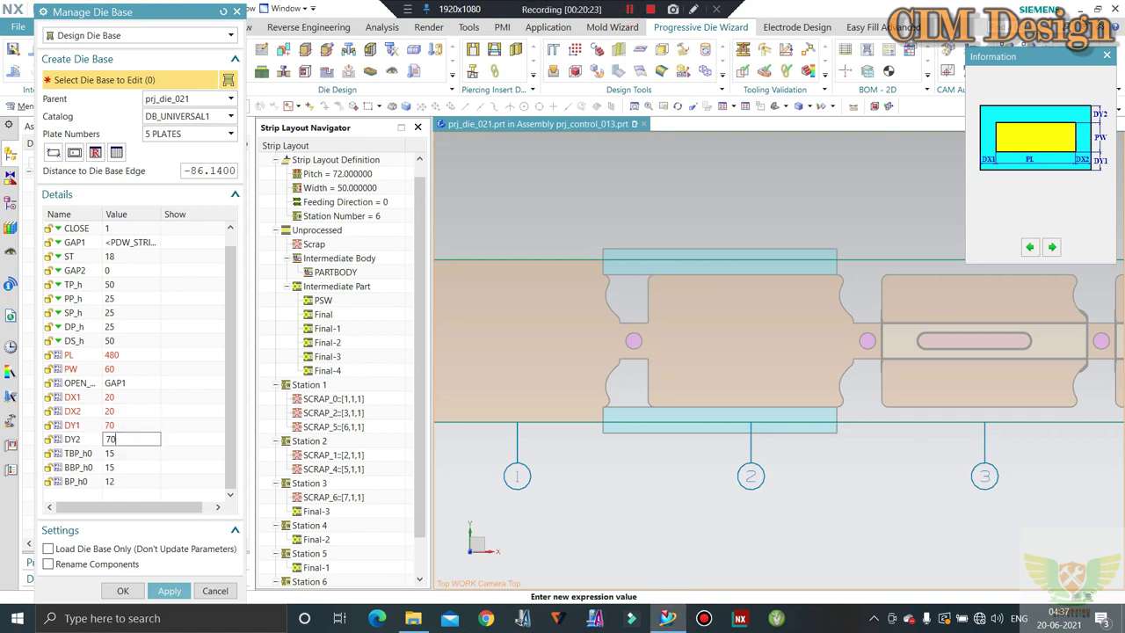
pyautogui.click(123, 455)
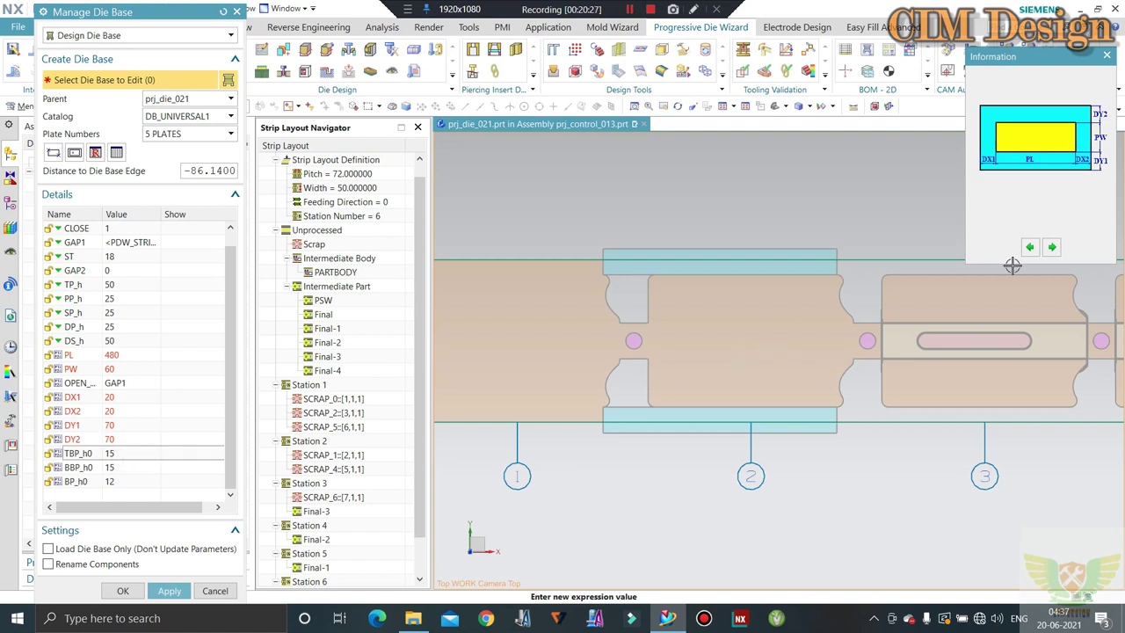
pyautogui.click(1052, 247)
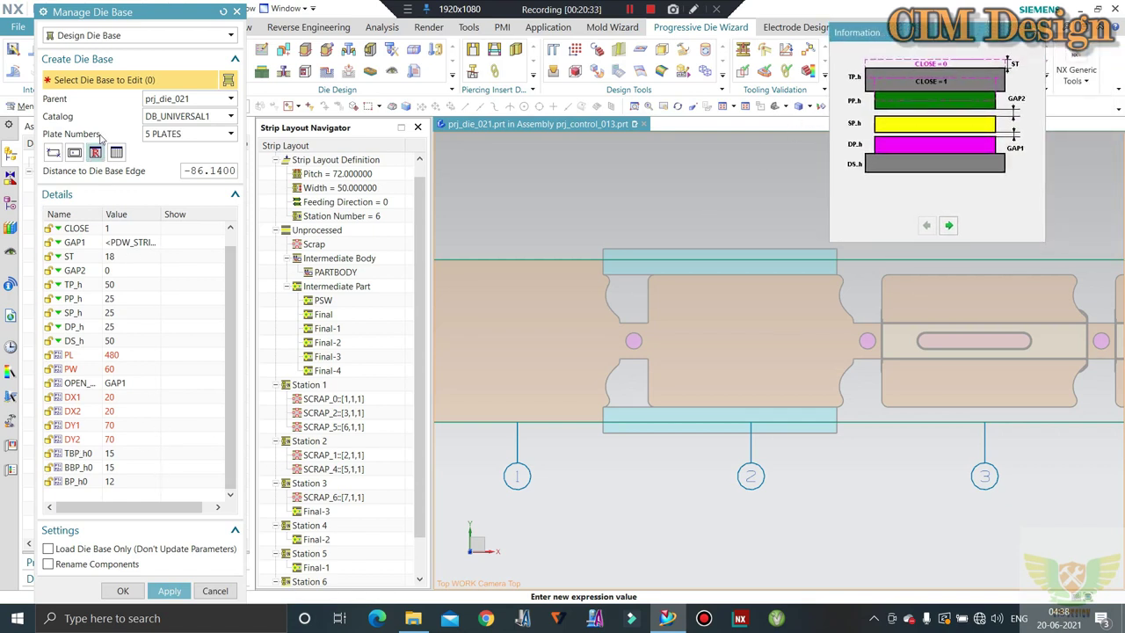
# Build the die base and orbit it to inspect the plates in 3D
pyautogui.click(169, 590)
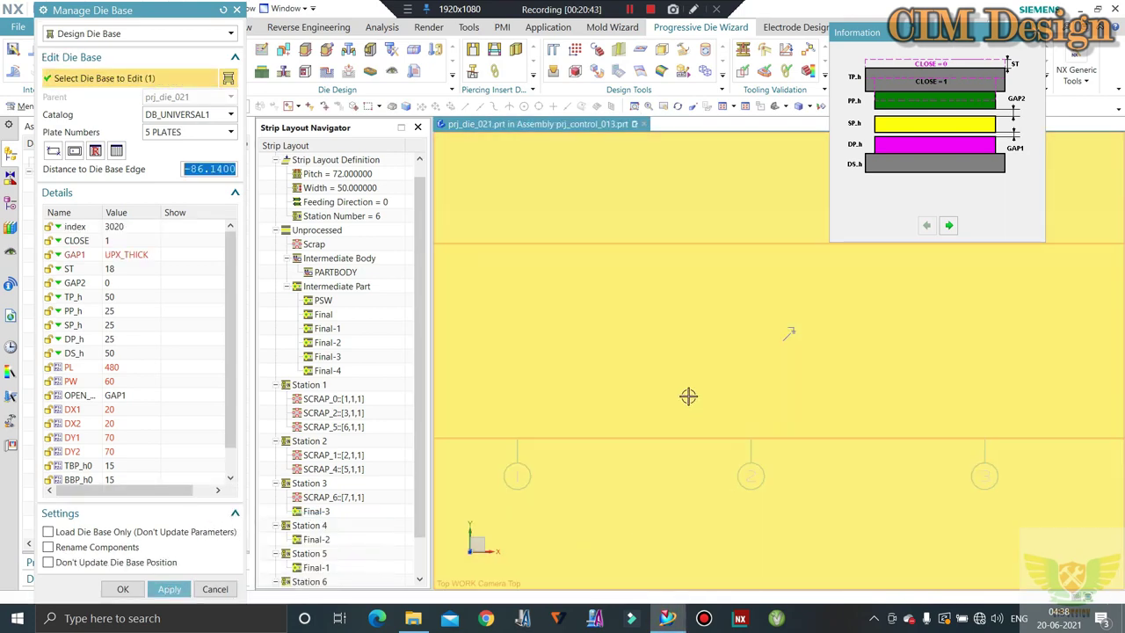
pyautogui.scroll(-5, 688, 396)
pyautogui.moveTo(735, 332)
pyautogui.mouseDown(button='middle')
pyautogui.moveTo(740, 261)
pyautogui.moveTo(665, 269)
pyautogui.mouseUp(button='middle')
pyautogui.scroll(2, 574, 377)
pyautogui.scroll(3, 612, 372)
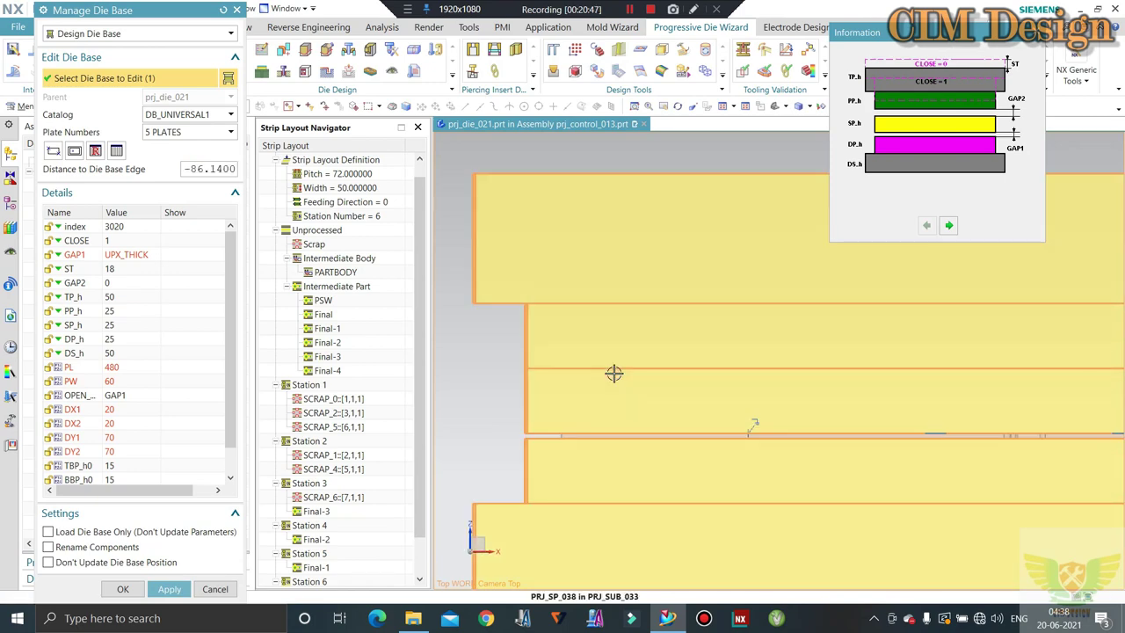
pyautogui.scroll(3, 543, 379)
pyautogui.scroll(-2, 544, 378)
pyautogui.moveTo(562, 387); pyautogui.dragTo(561, 200, button='middle')
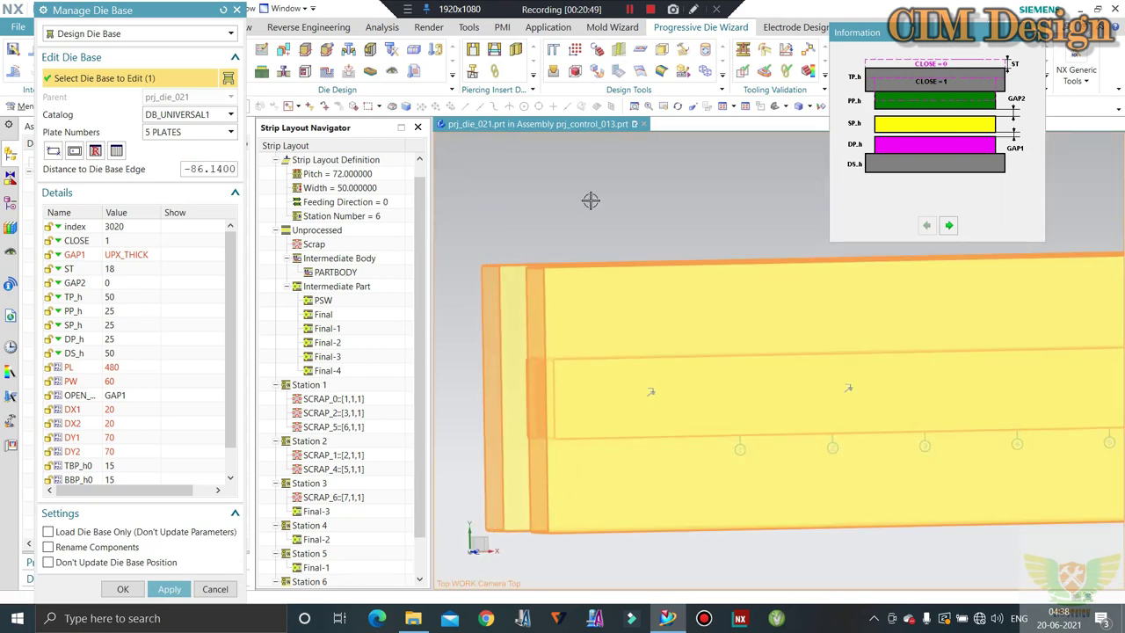
# Move the reference diagram aside and display the model as Static Wireframe
pyautogui.moveTo(904, 43); pyautogui.dragTo(347, 131)
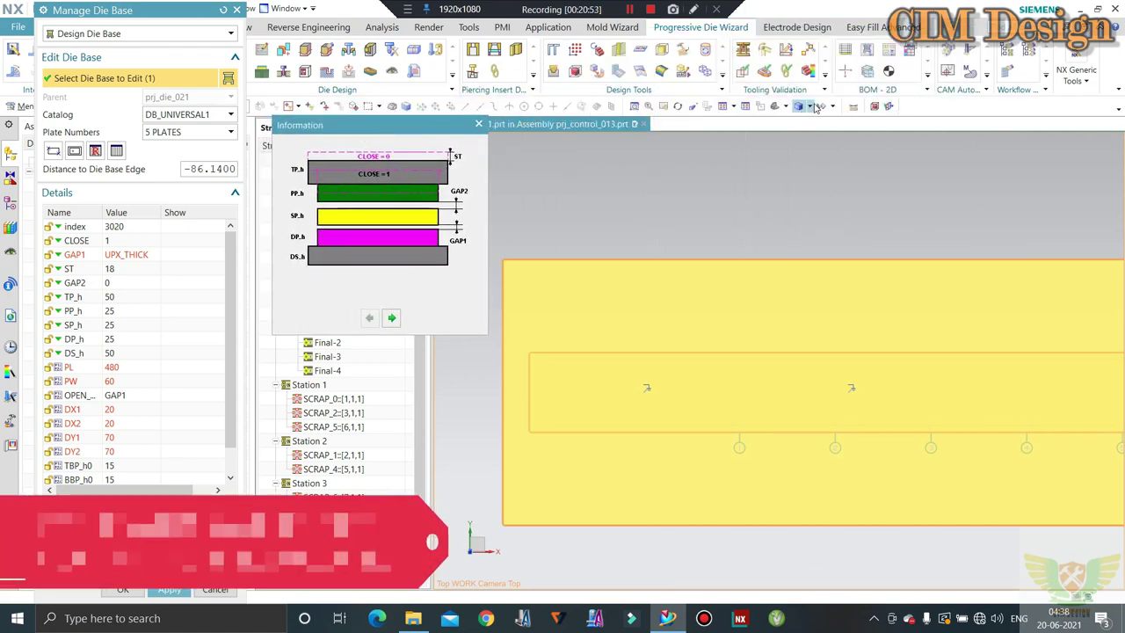
pyautogui.click(808, 106)
pyautogui.click(828, 178)
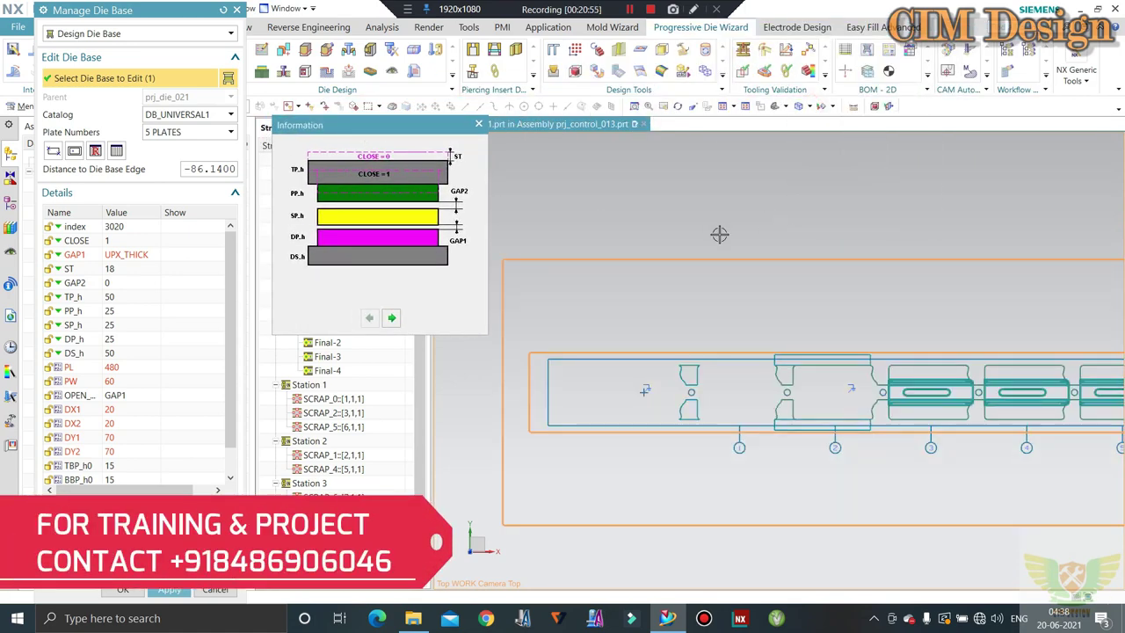
pyautogui.scroll(-2, 720, 233)
pyautogui.scroll(3, 1009, 334)
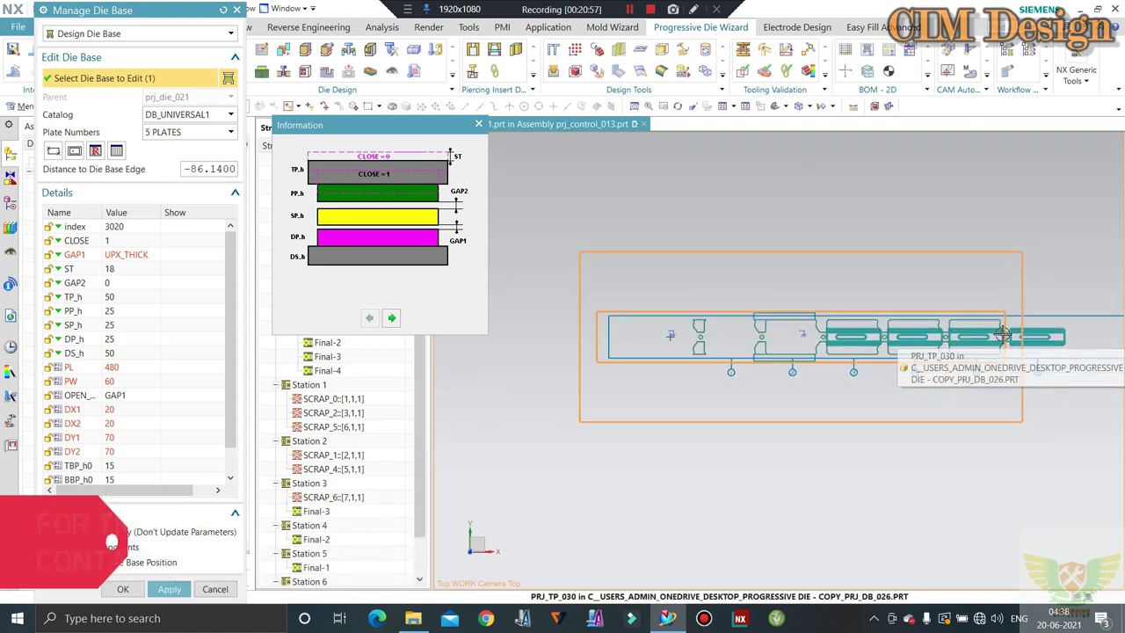
pyautogui.scroll(2, 1009, 334)
pyautogui.scroll(3, 1002, 334)
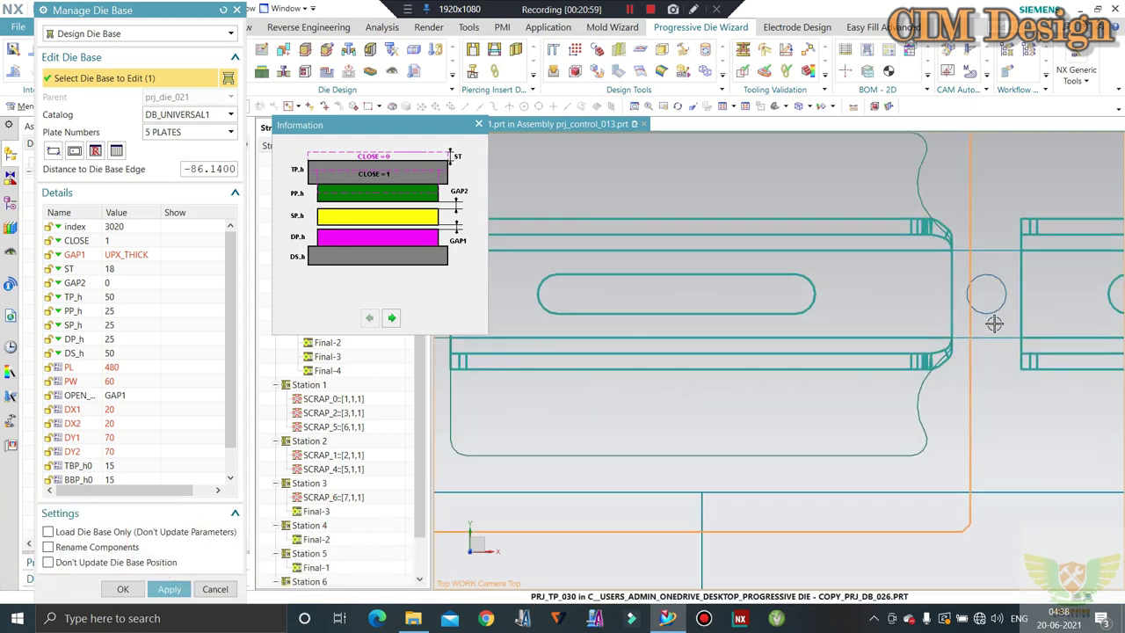
pyautogui.scroll(-4, 993, 319)
pyautogui.scroll(2, 996, 310)
pyautogui.scroll(-3, 984, 322)
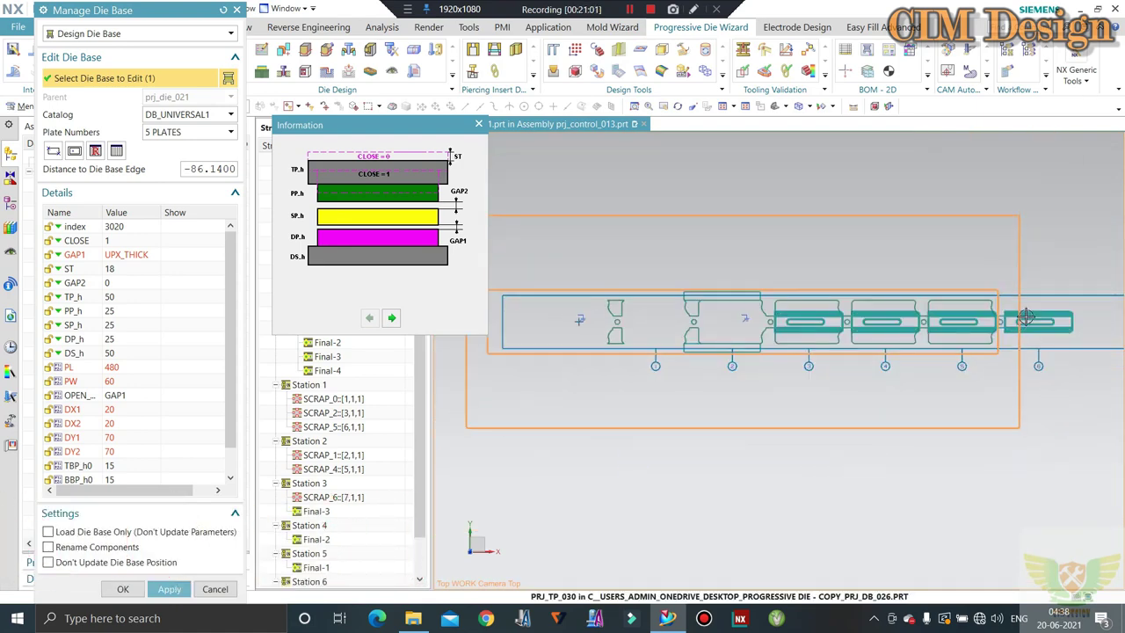
pyautogui.scroll(3, 1000, 327)
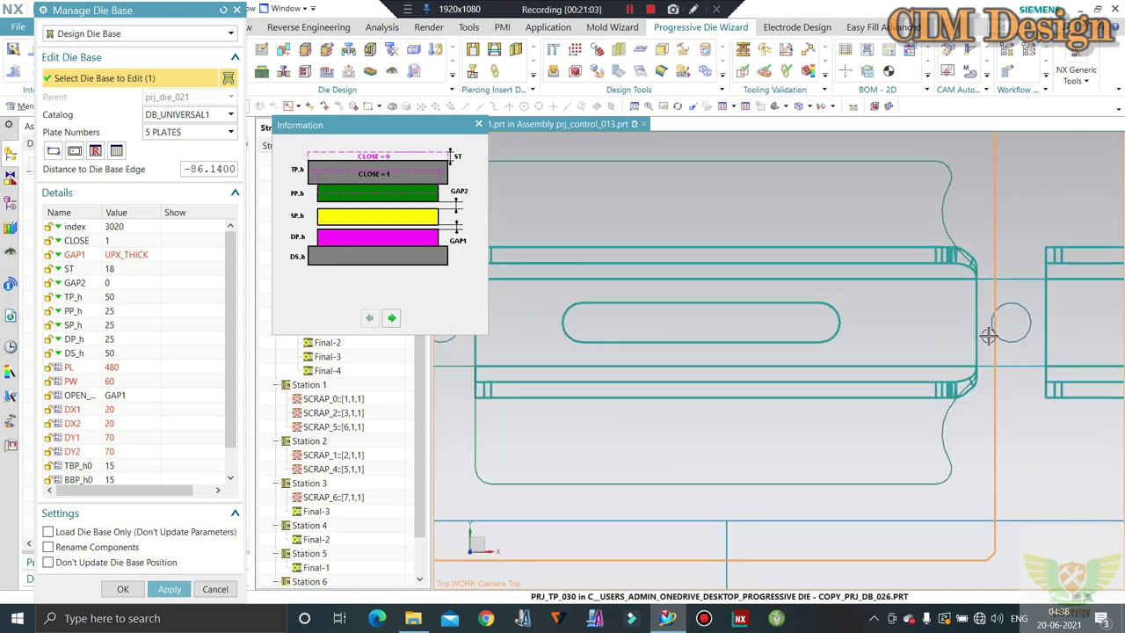
pyautogui.scroll(-3, 996, 324)
pyautogui.scroll(4, 983, 343)
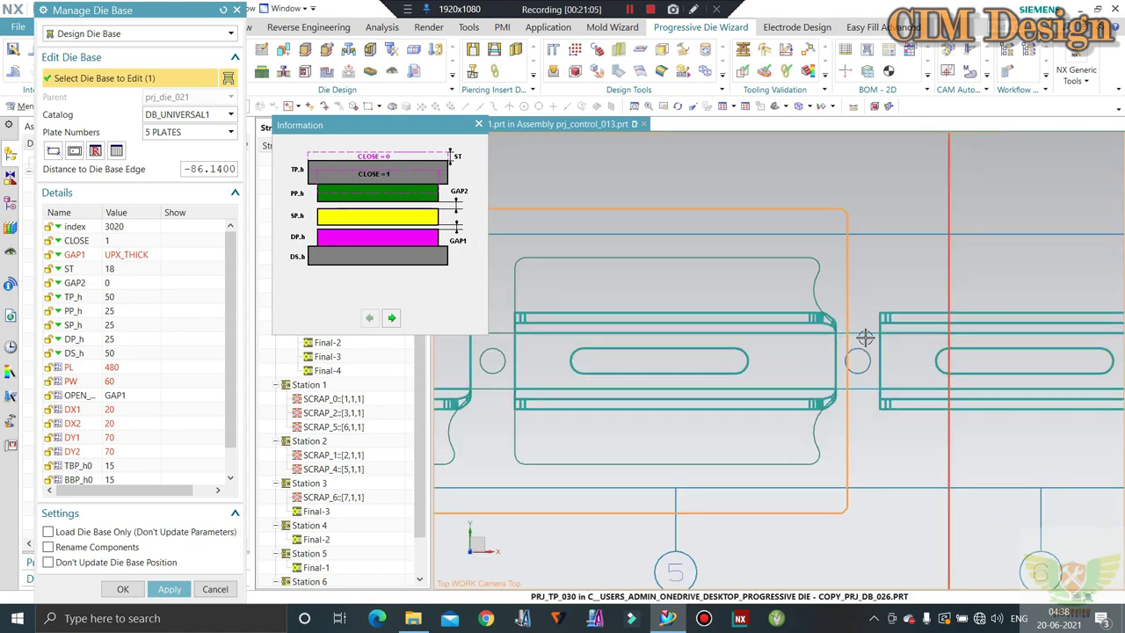
pyautogui.scroll(-3, 1010, 338)
pyautogui.scroll(-1, 993, 298)
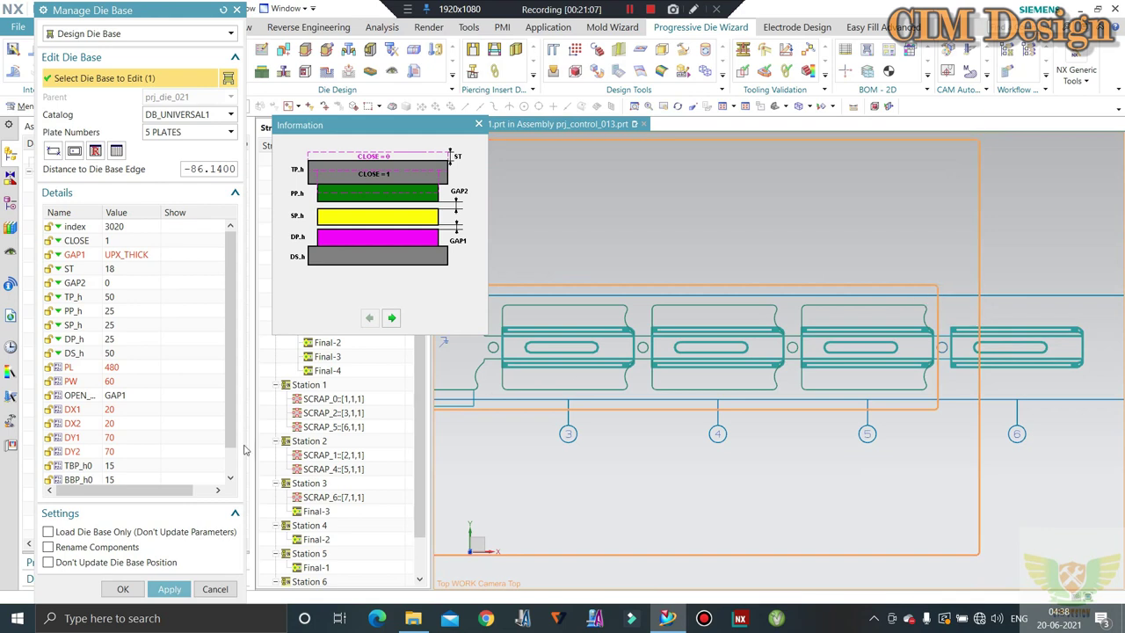
# Change PL from 480 to 500, apply, and zoom to check the rebuilt outline
pyautogui.doubleClick(134, 368)
pyautogui.write('500')
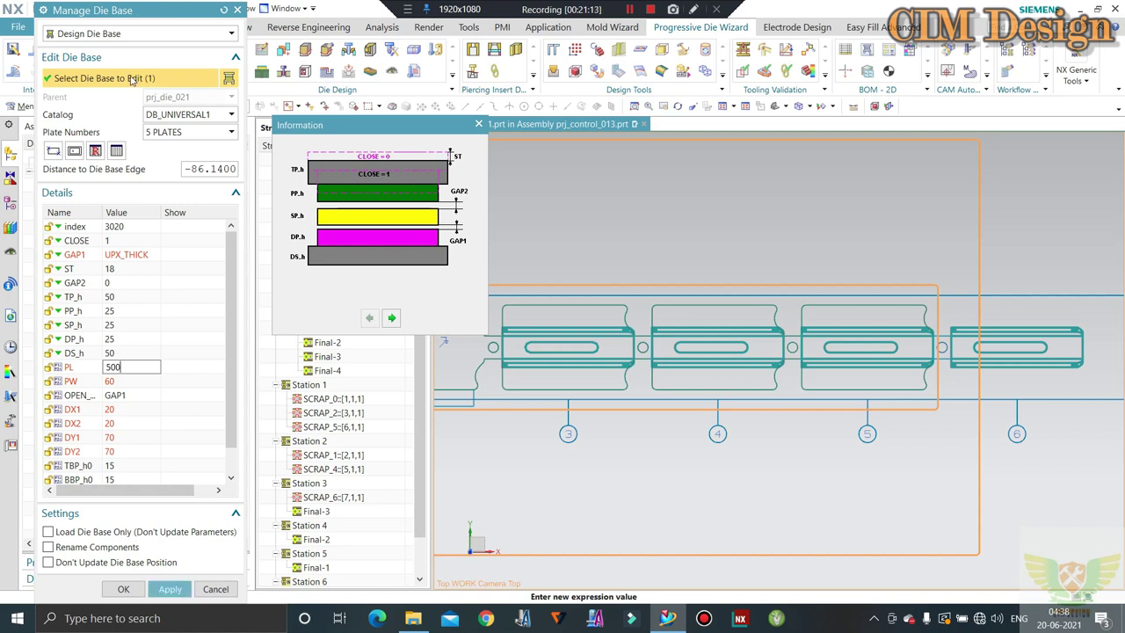
pyautogui.scroll(-2, 957, 278)
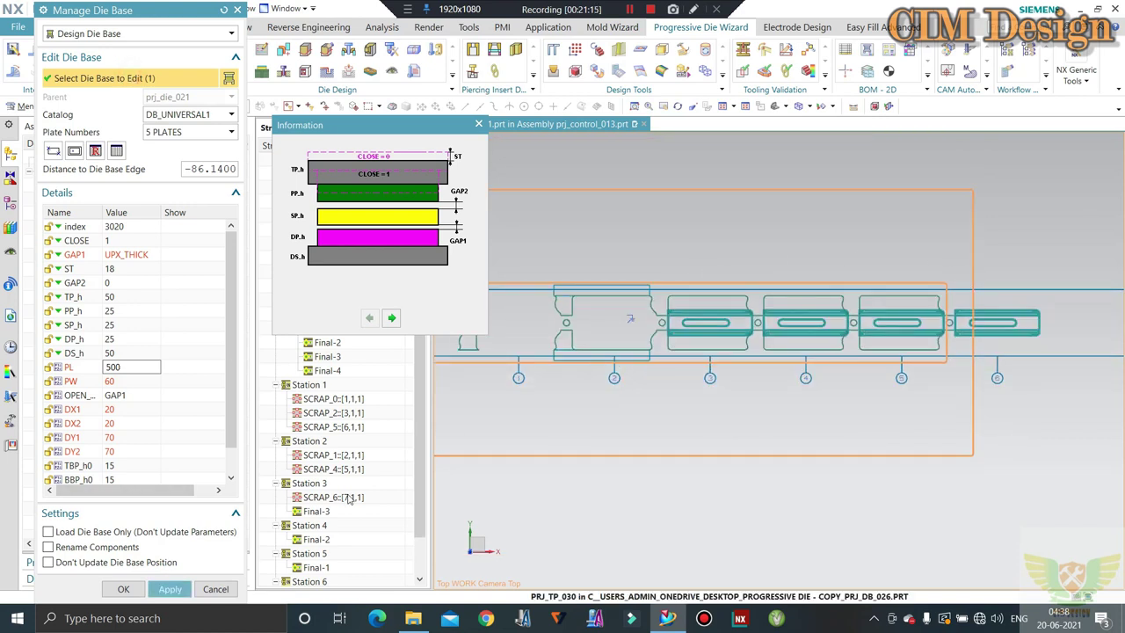
pyautogui.click(169, 592)
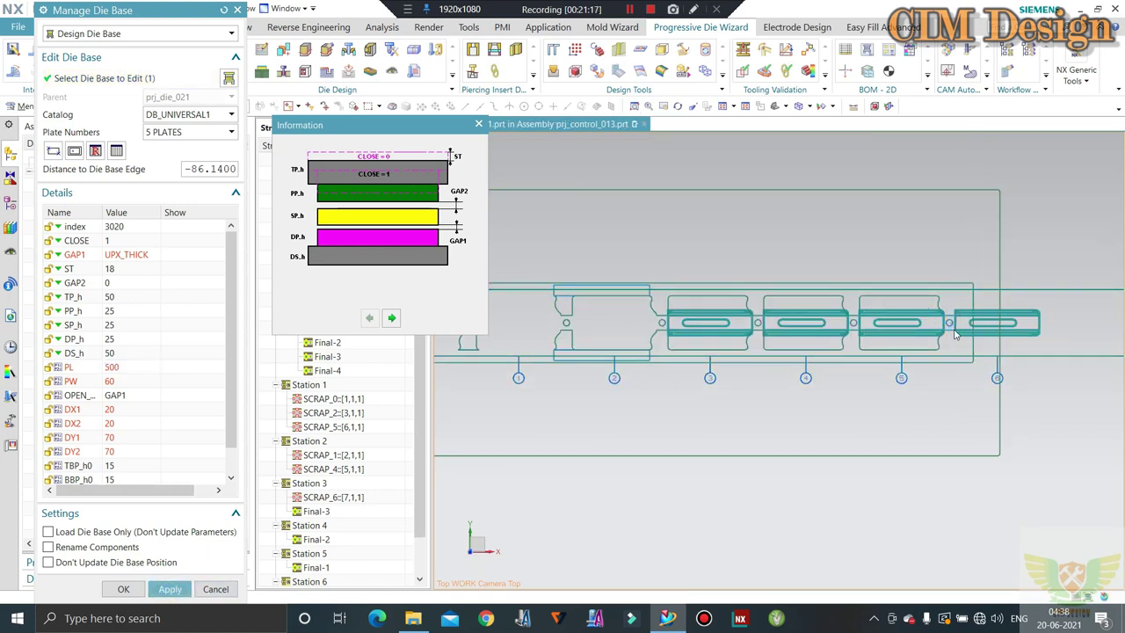
pyautogui.scroll(-1, 957, 330)
pyautogui.scroll(-1, 967, 324)
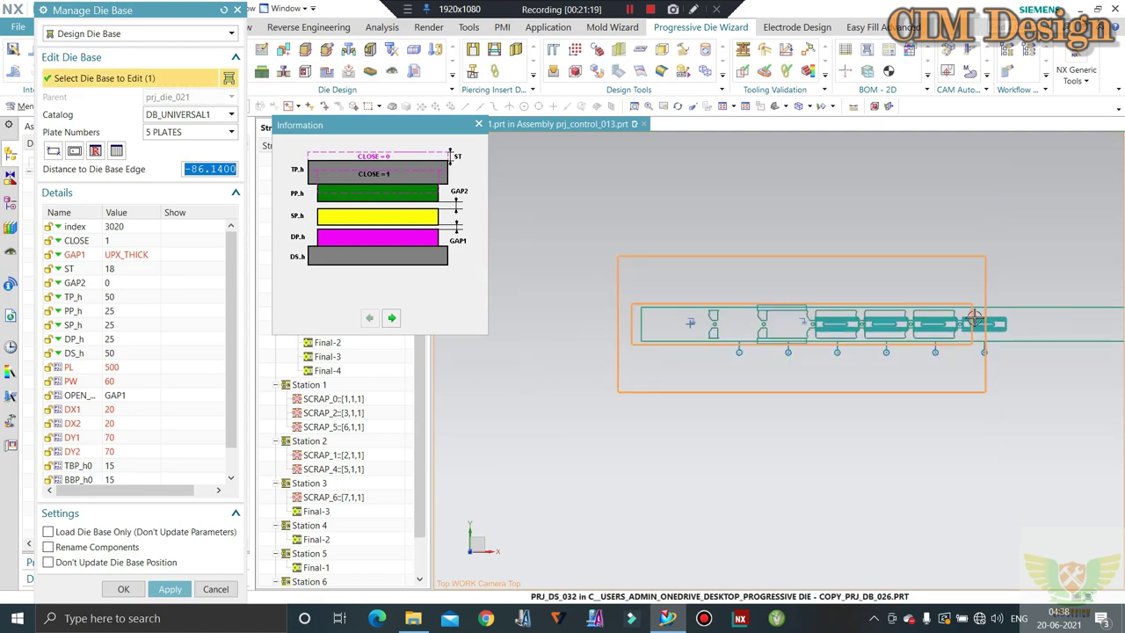
pyautogui.scroll(5, 975, 321)
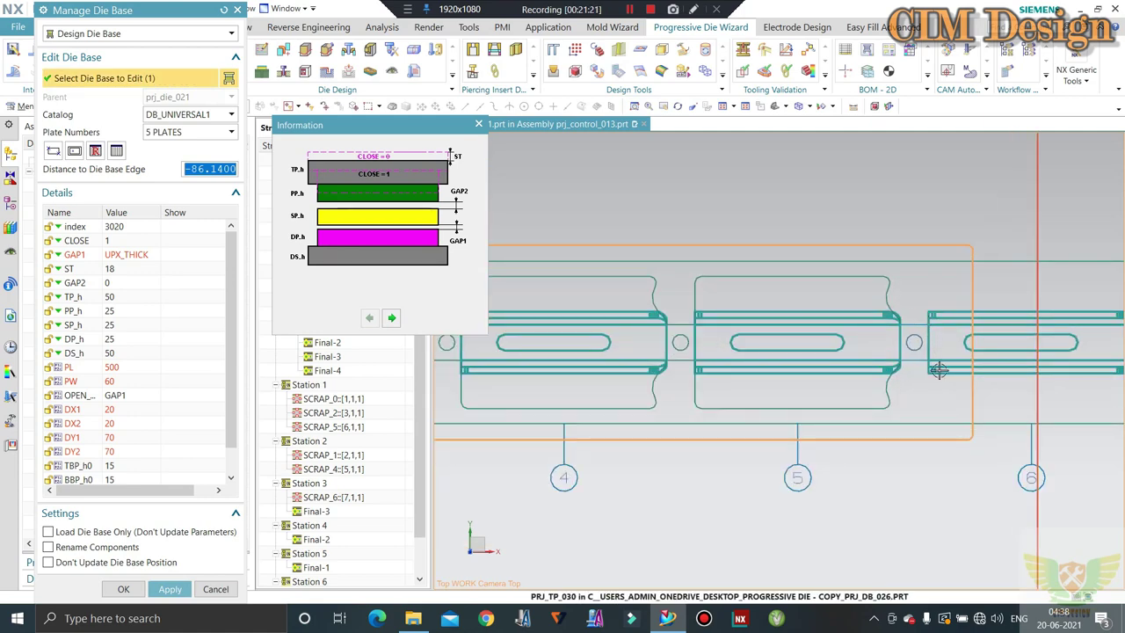
pyautogui.scroll(-1, 1001, 393)
pyautogui.scroll(-1, 948, 340)
pyautogui.scroll(1, 639, 337)
pyautogui.scroll(1, 625, 340)
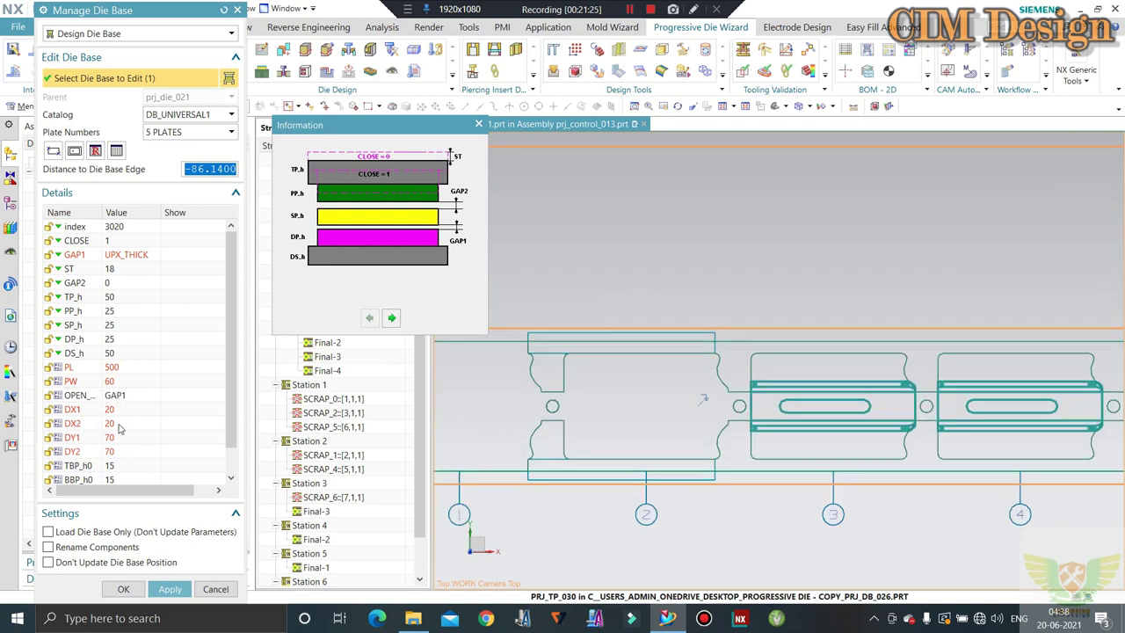
# Show the top-view diagram, set PW to 100 then 110, and apply
pyautogui.click(390, 317)
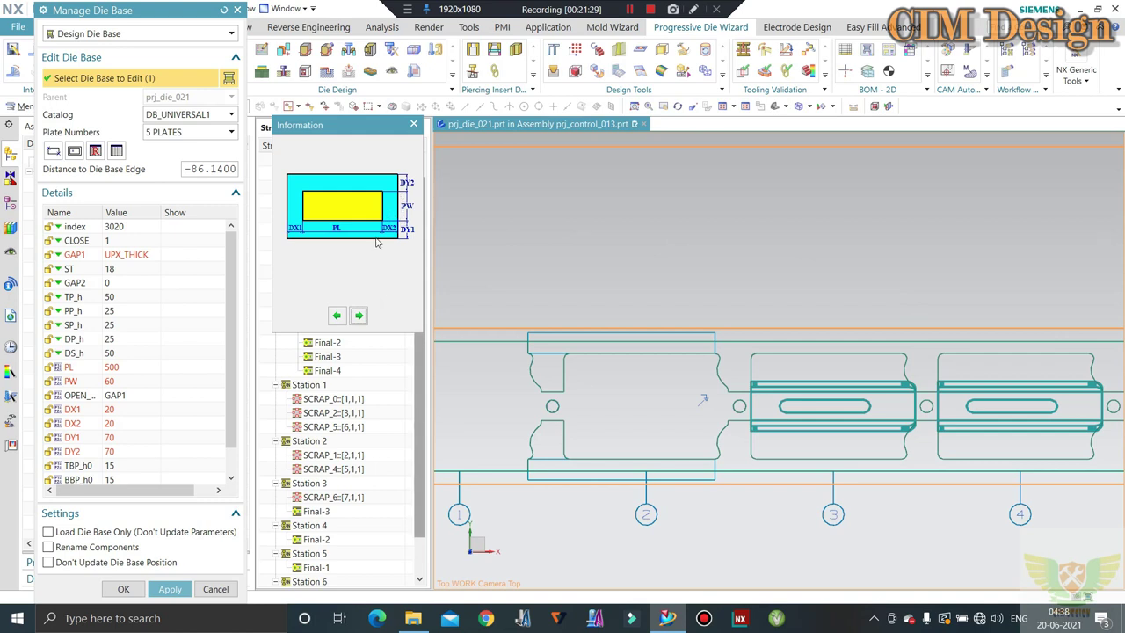
pyautogui.doubleClick(123, 381)
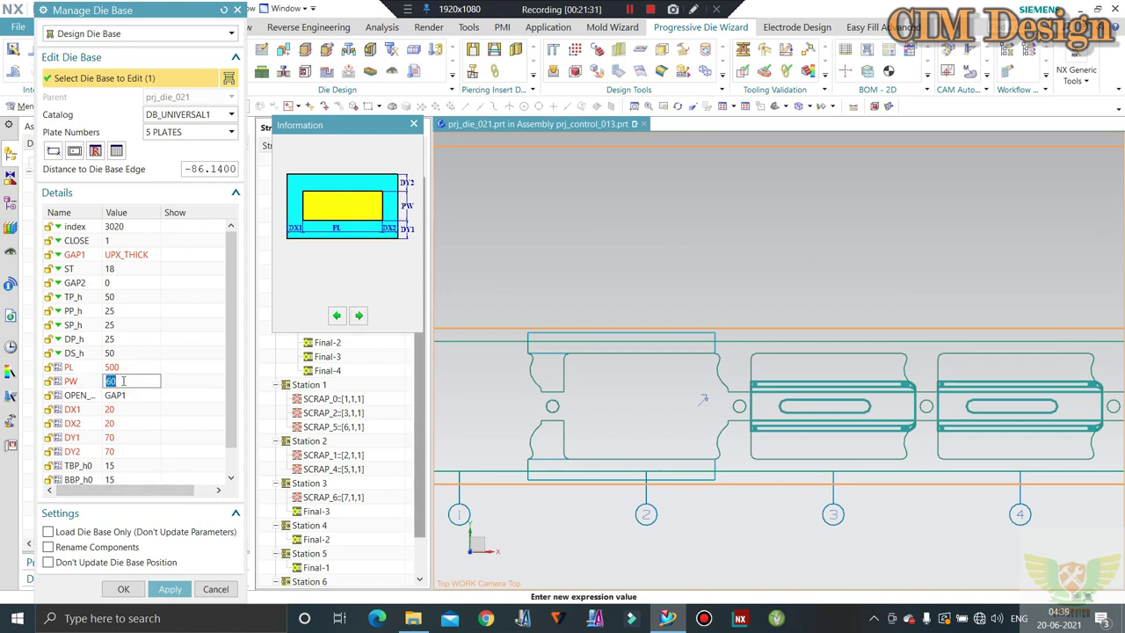
pyautogui.write('100')
pyautogui.press('Return')
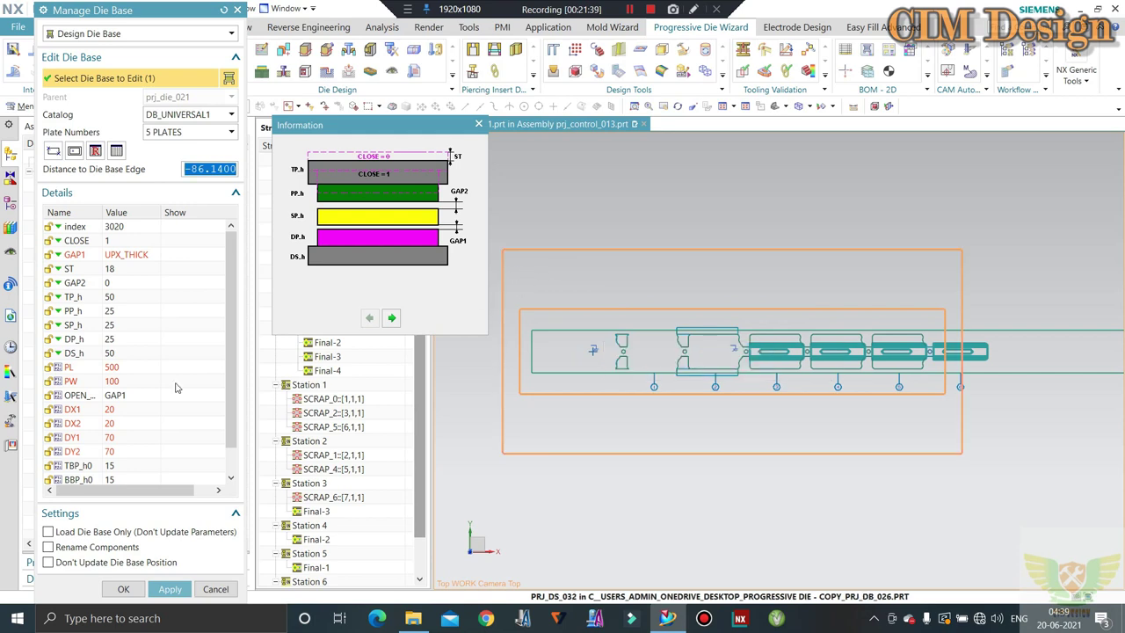
pyautogui.click(132, 382)
pyautogui.write('110')
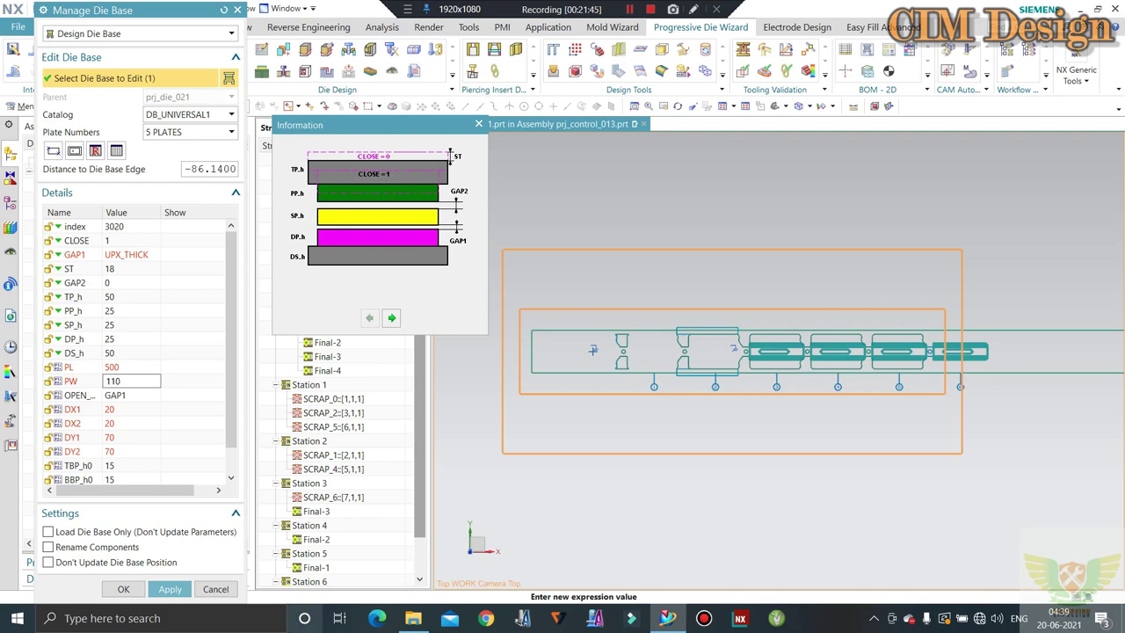
pyautogui.click(170, 588)
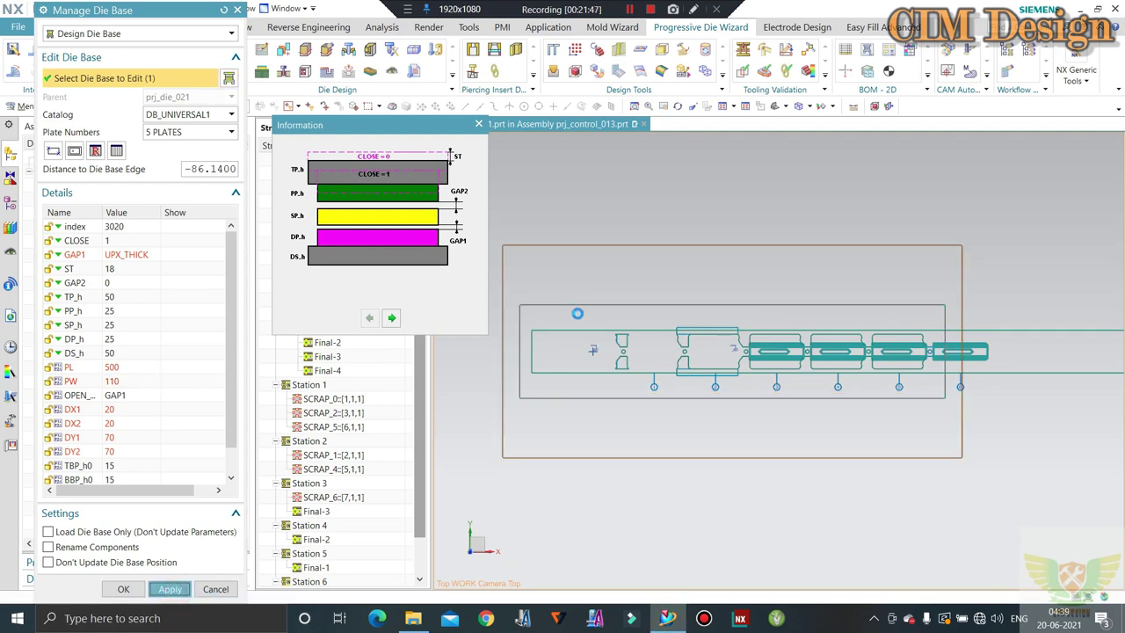
pyautogui.scroll(3, 584, 323)
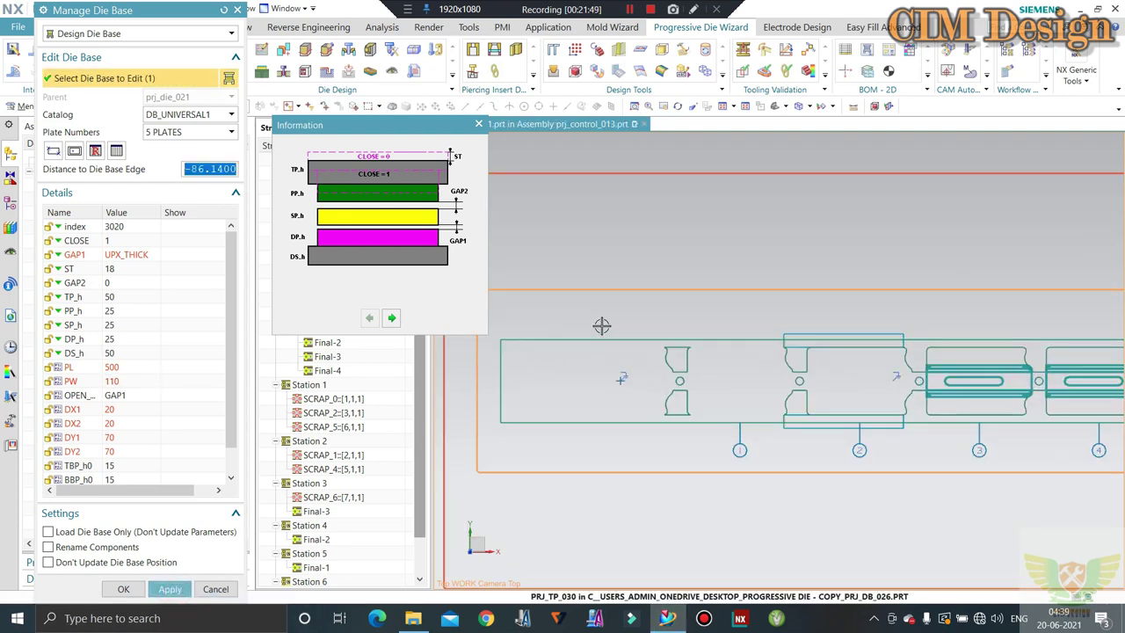
pyautogui.scroll(-2, 606, 321)
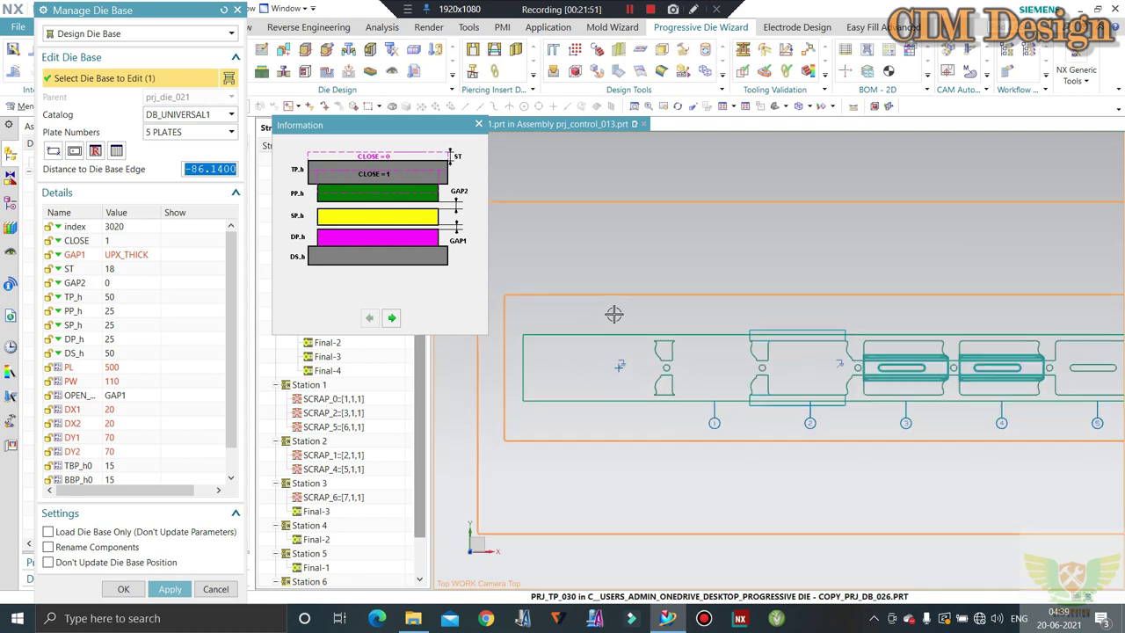
pyautogui.scroll(-1, 791, 326)
pyautogui.scroll(2, 808, 327)
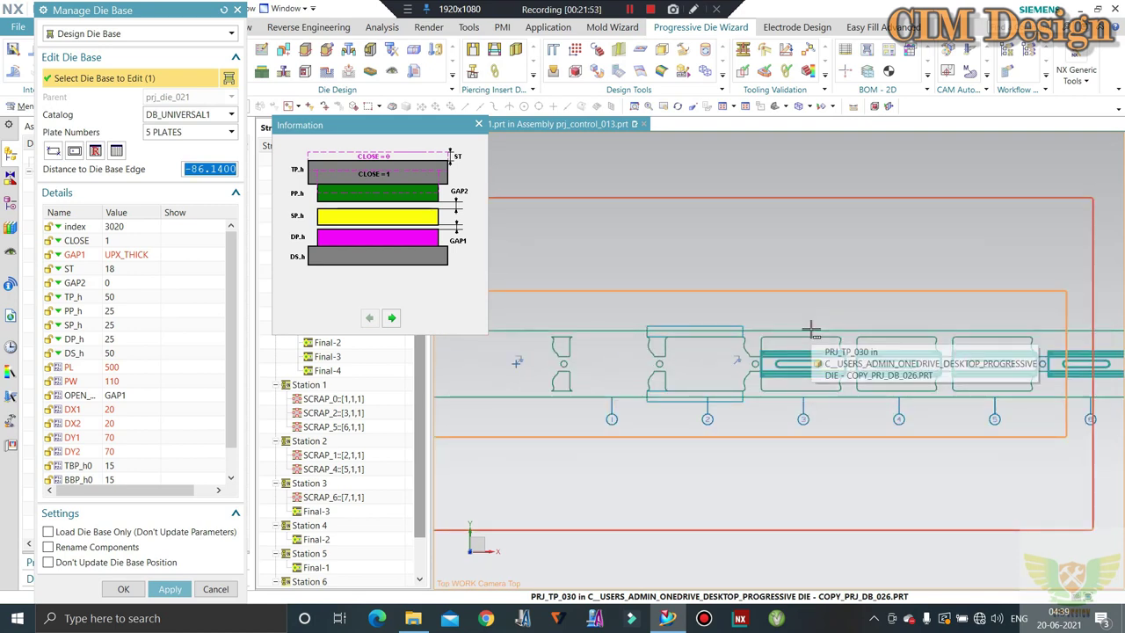
pyautogui.scroll(-2, 916, 258)
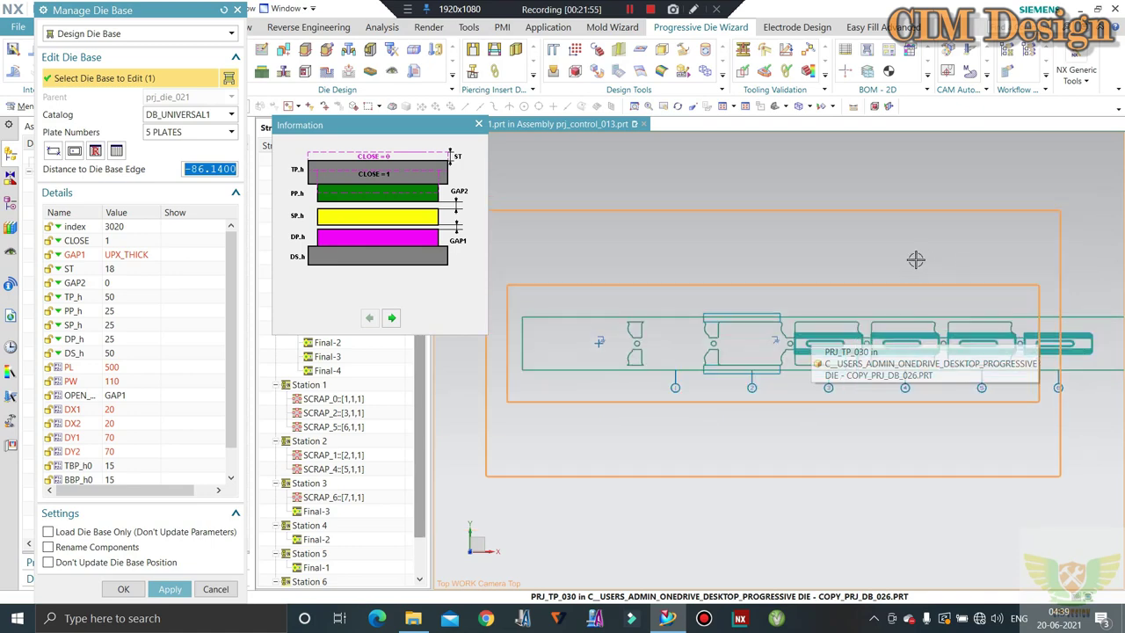
pyautogui.scroll(2, 914, 259)
pyautogui.scroll(-2, 968, 231)
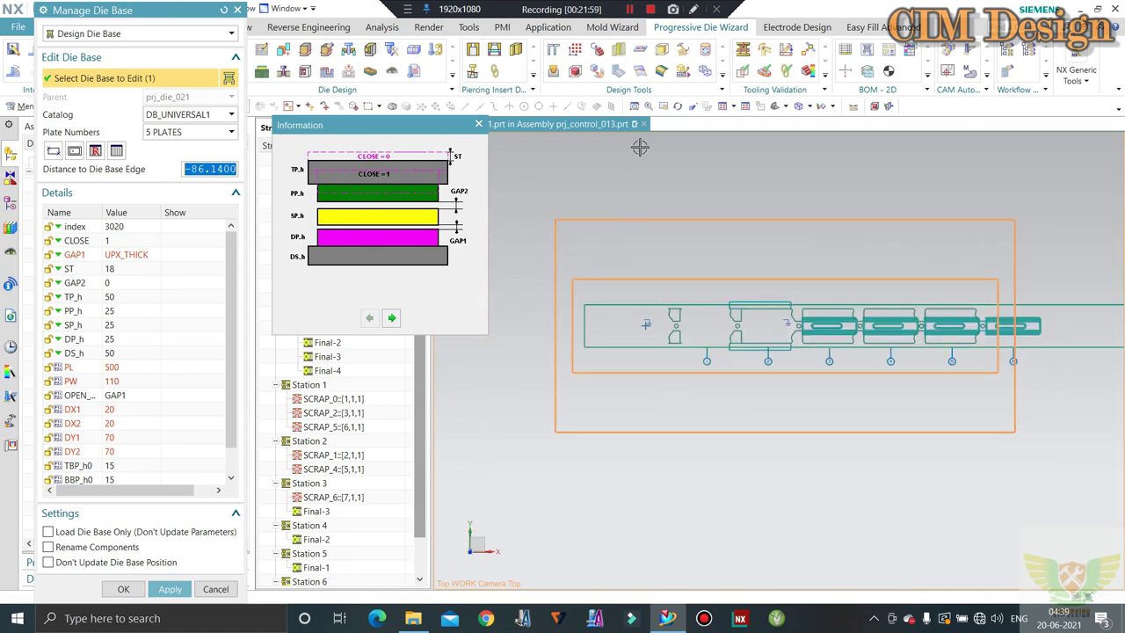
# Measure the 249 mm projected distance from the frame corner to the die base corner
pyautogui.click(853, 106)
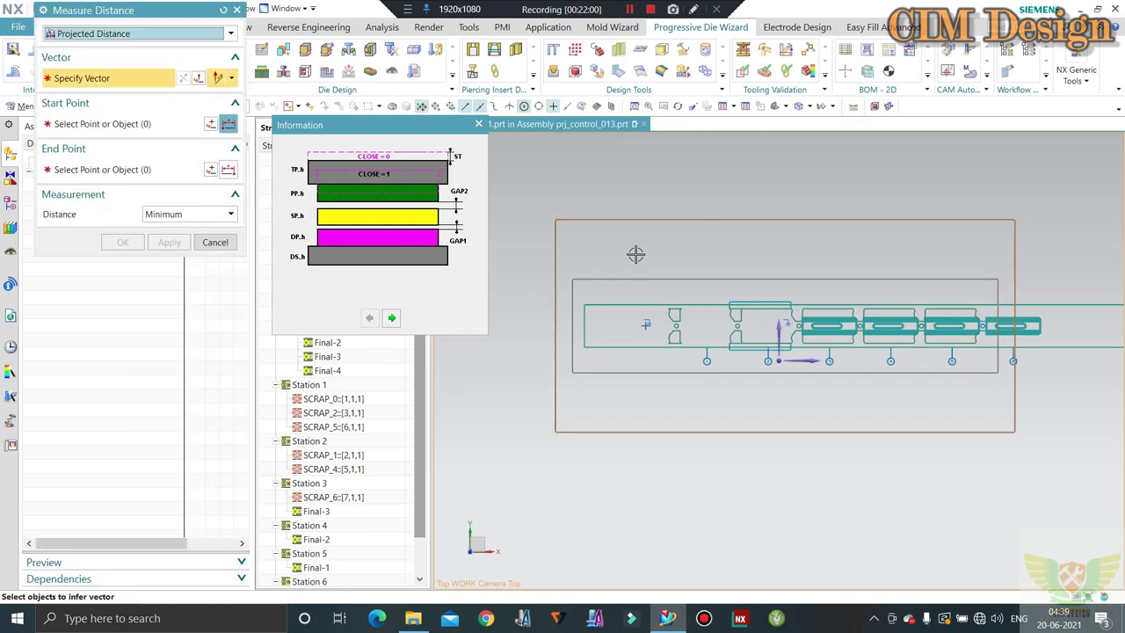
pyautogui.click(779, 325)
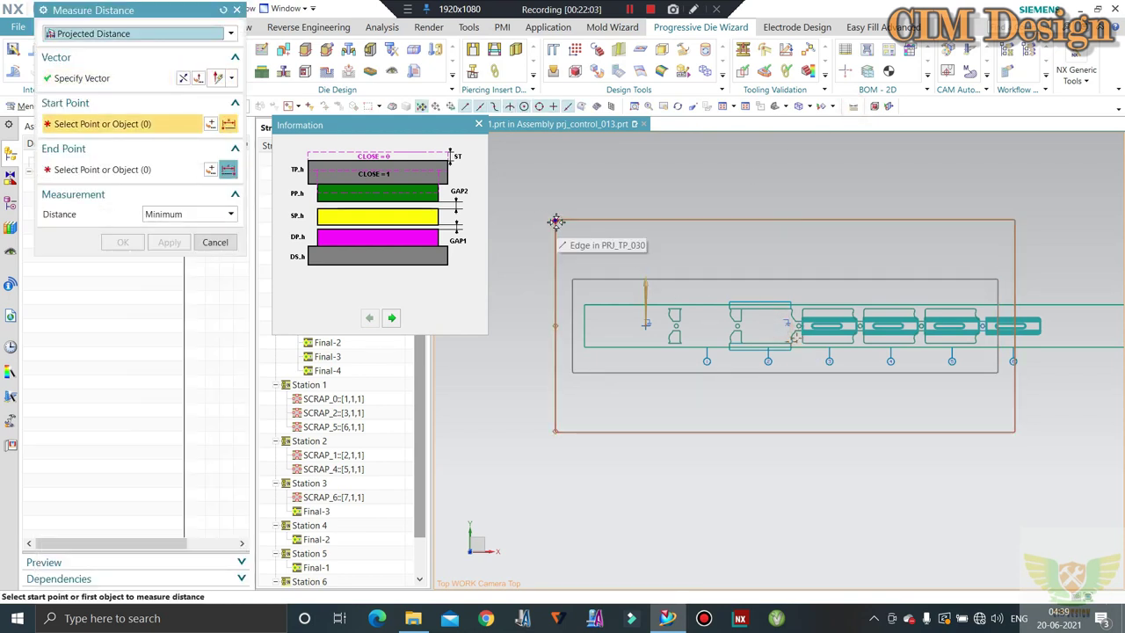
pyautogui.click(556, 221)
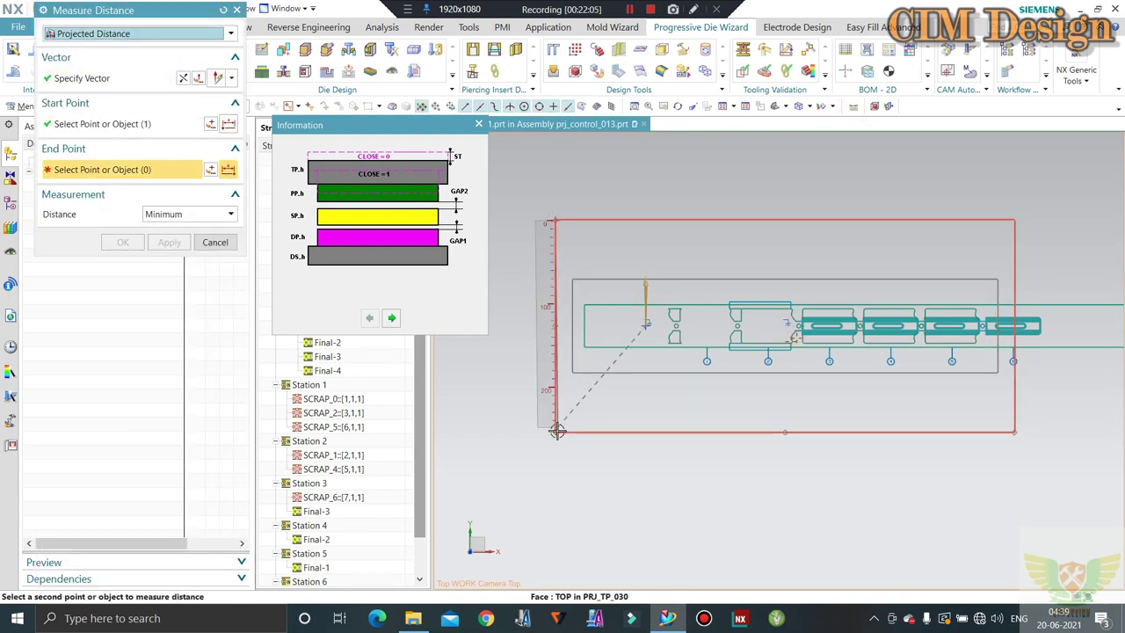
pyautogui.click(556, 430)
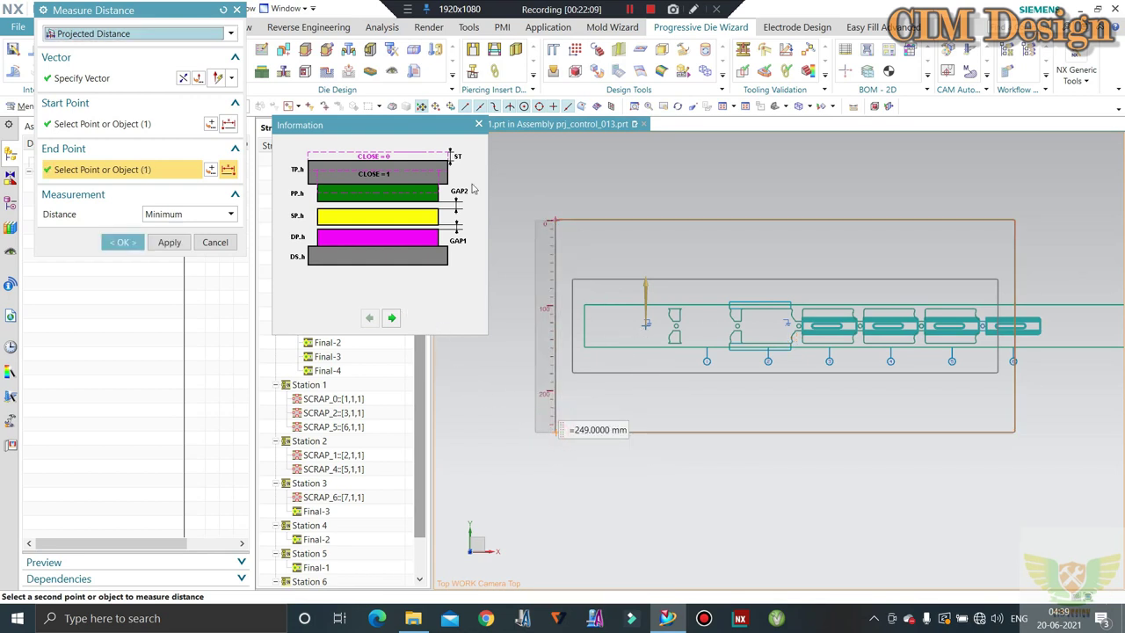
pyautogui.click(478, 124)
pyautogui.scroll(1, 585, 252)
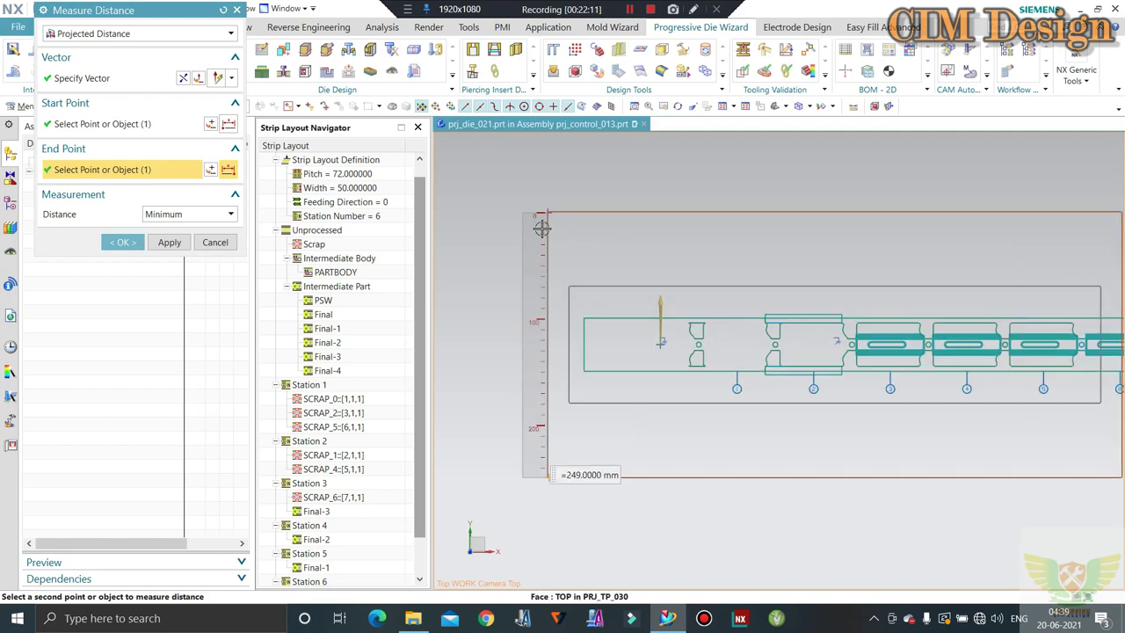
pyautogui.middleClick(555, 234)
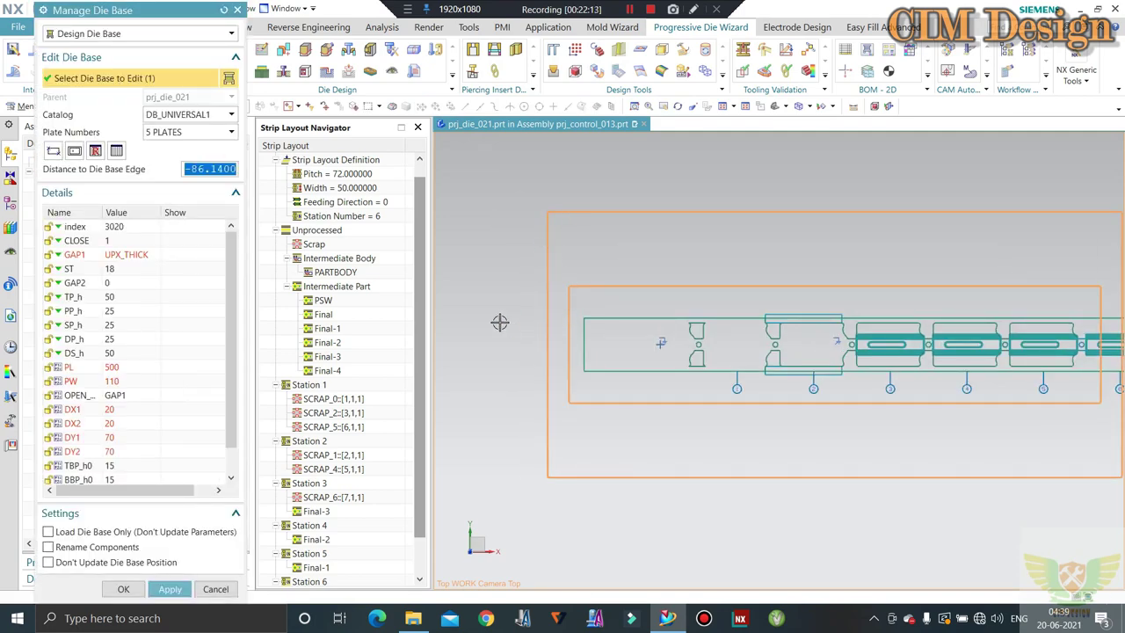
pyautogui.scroll(-2, 527, 317)
pyautogui.scroll(1, 606, 351)
pyautogui.scroll(-2, 654, 299)
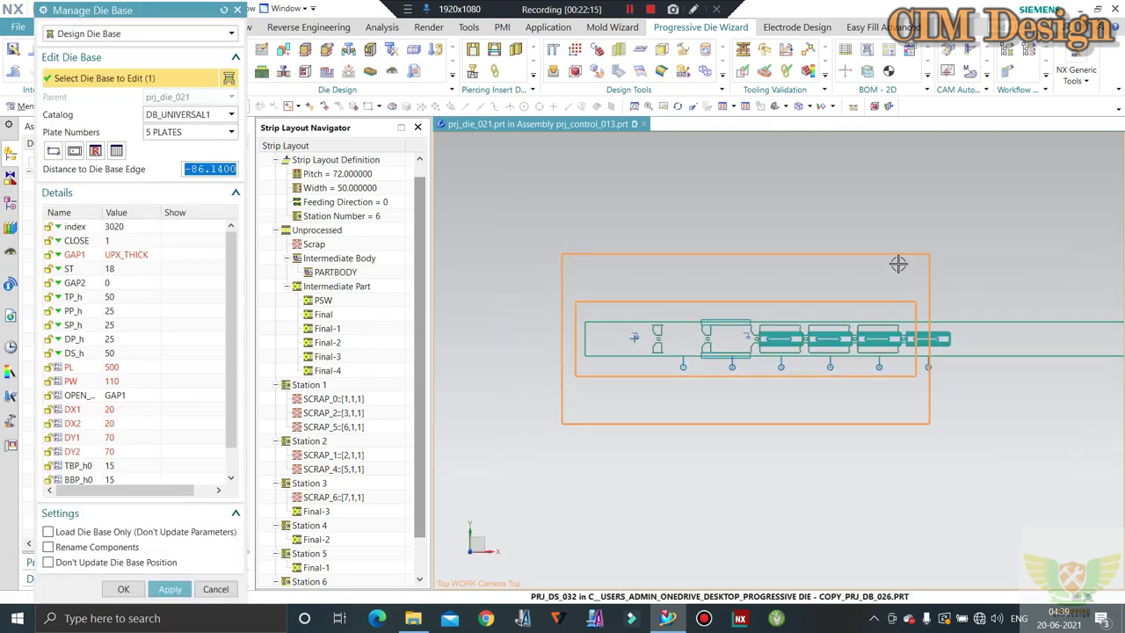
pyautogui.scroll(1, 902, 272)
pyautogui.scroll(1, 896, 267)
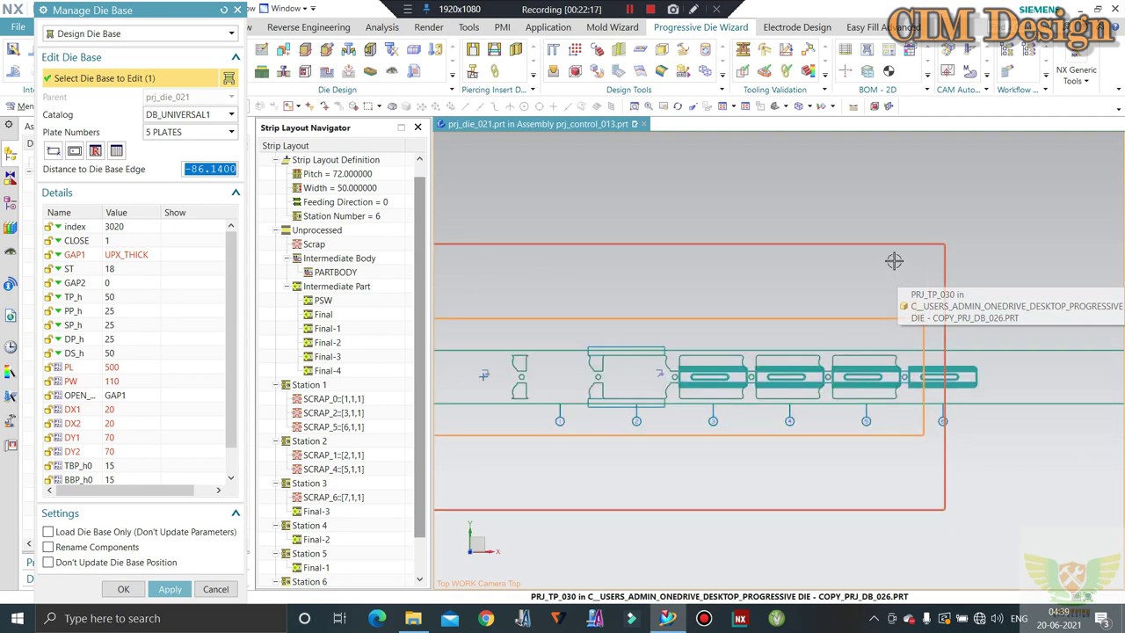
pyautogui.scroll(-2, 916, 274)
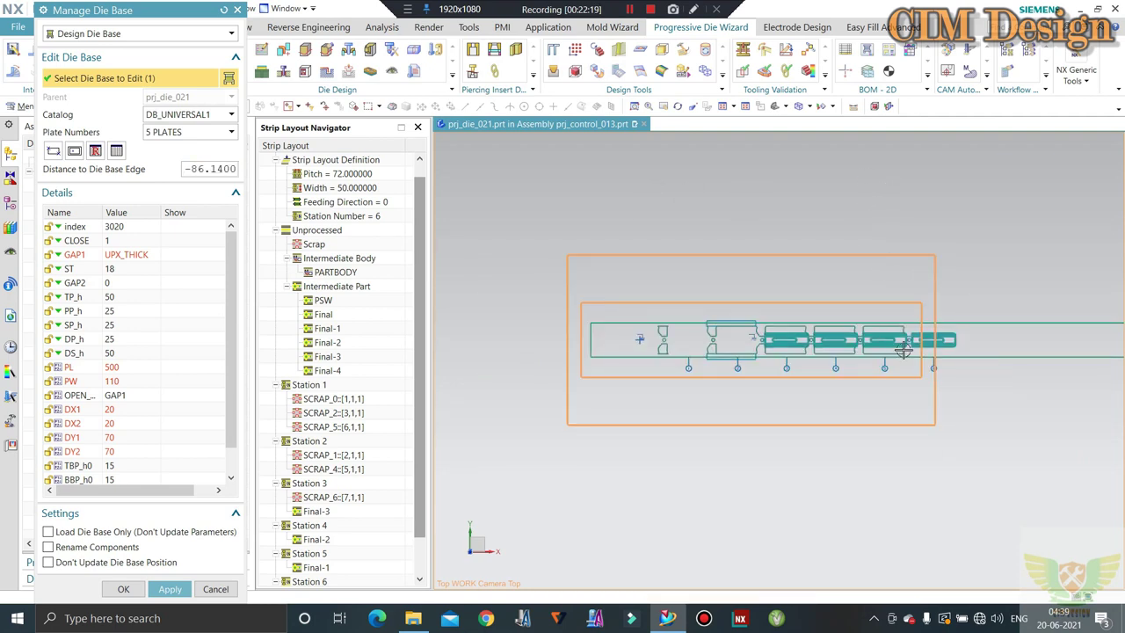
pyautogui.scroll(1, 664, 352)
pyautogui.scroll(1, 637, 336)
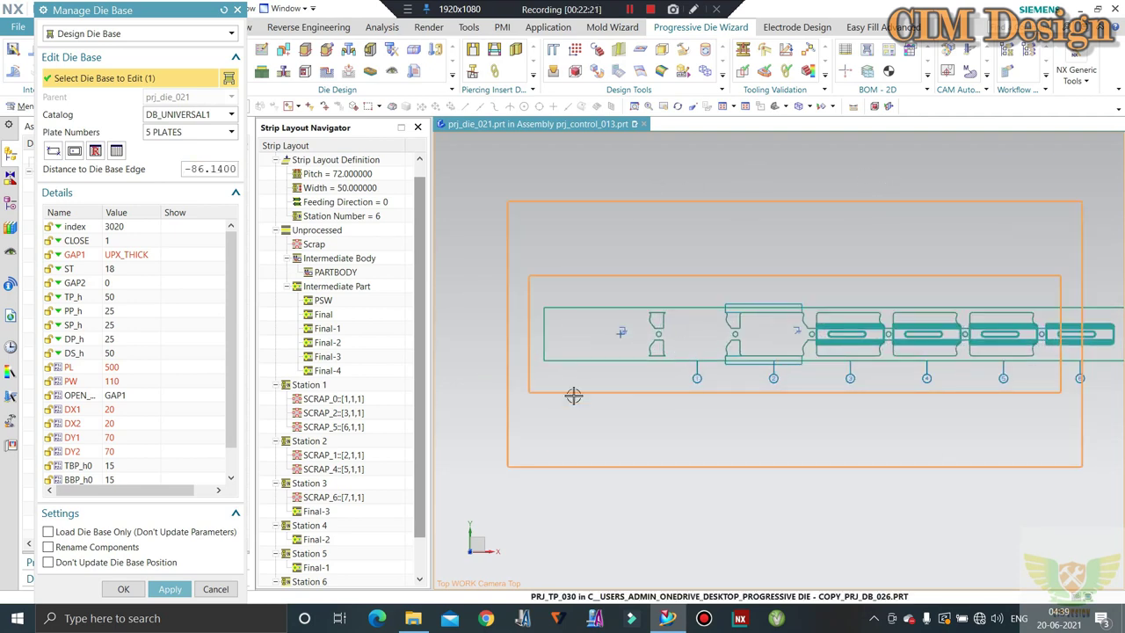
pyautogui.scroll(-2, 580, 386)
pyautogui.moveTo(590, 372); pyautogui.dragTo(549, 239, button='middle')
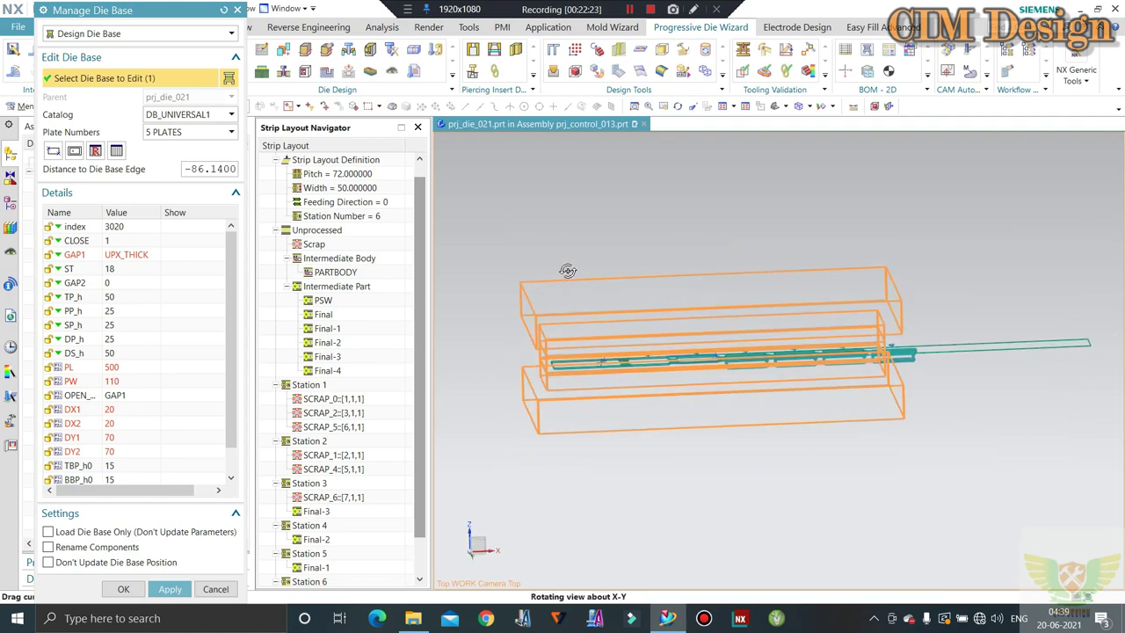
pyautogui.moveTo(665, 258)
pyautogui.mouseDown(button='middle')
pyautogui.moveTo(601, 339)
pyautogui.moveTo(572, 262)
pyautogui.mouseUp(button='middle')
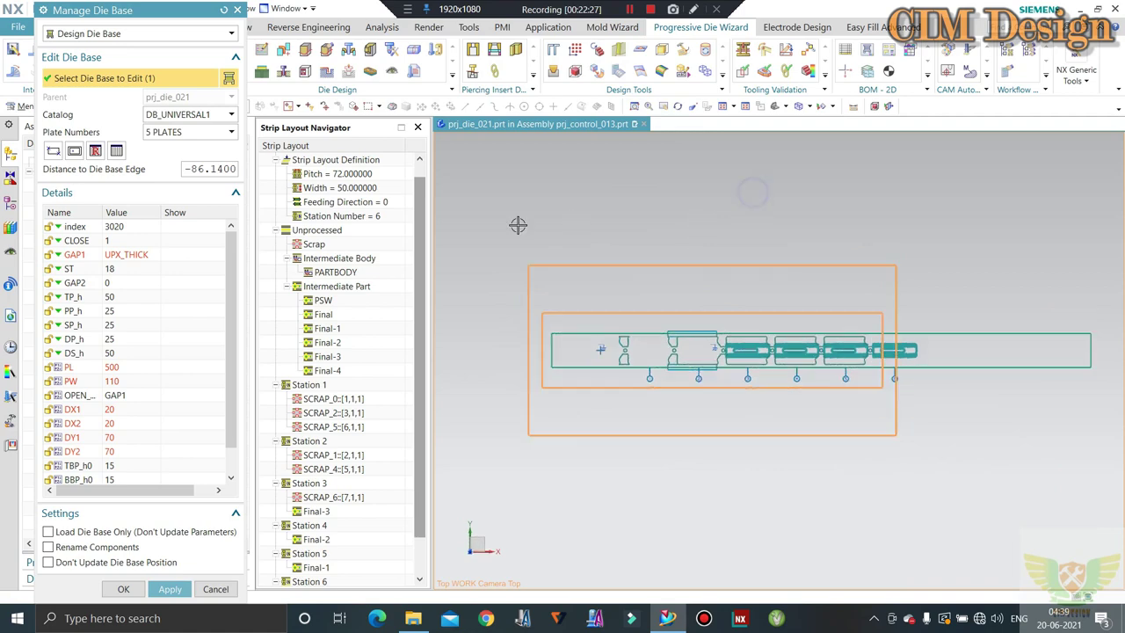
pyautogui.scroll(1, 572, 262)
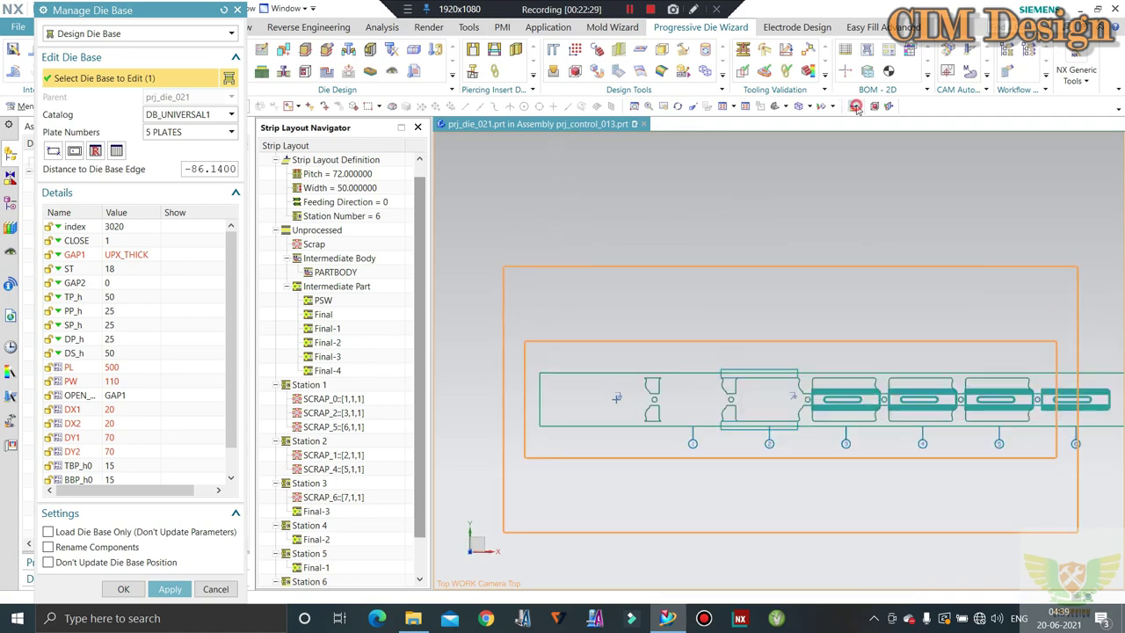
pyautogui.click(855, 106)
# Measure 70 mm from the outer die base corner to the inner plate edge
pyautogui.click(781, 332)
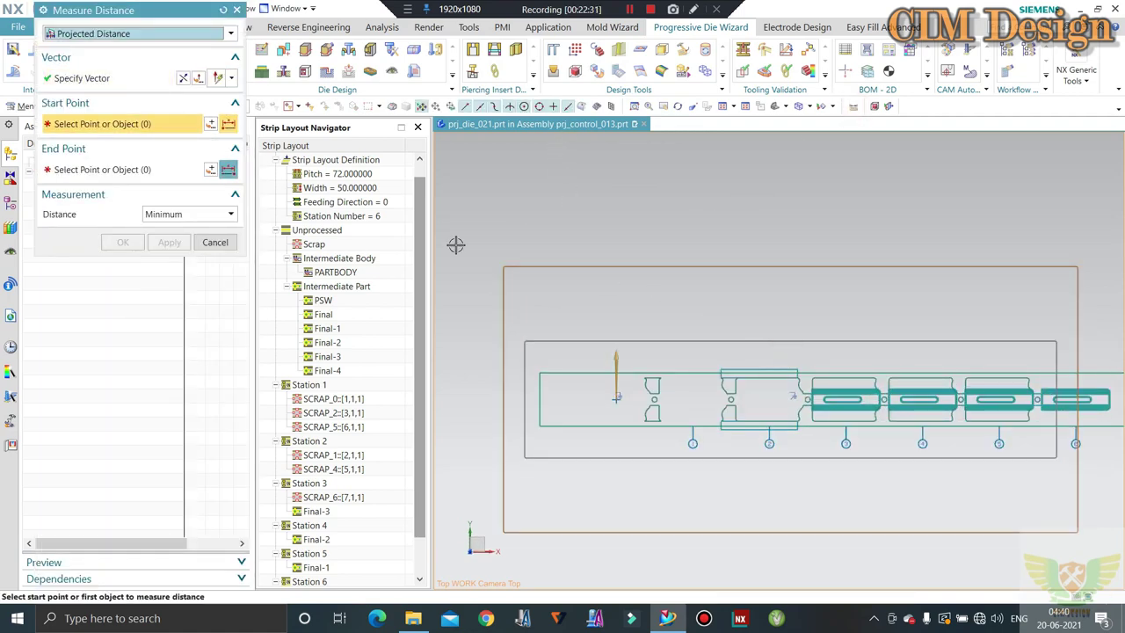
pyautogui.click(503, 266)
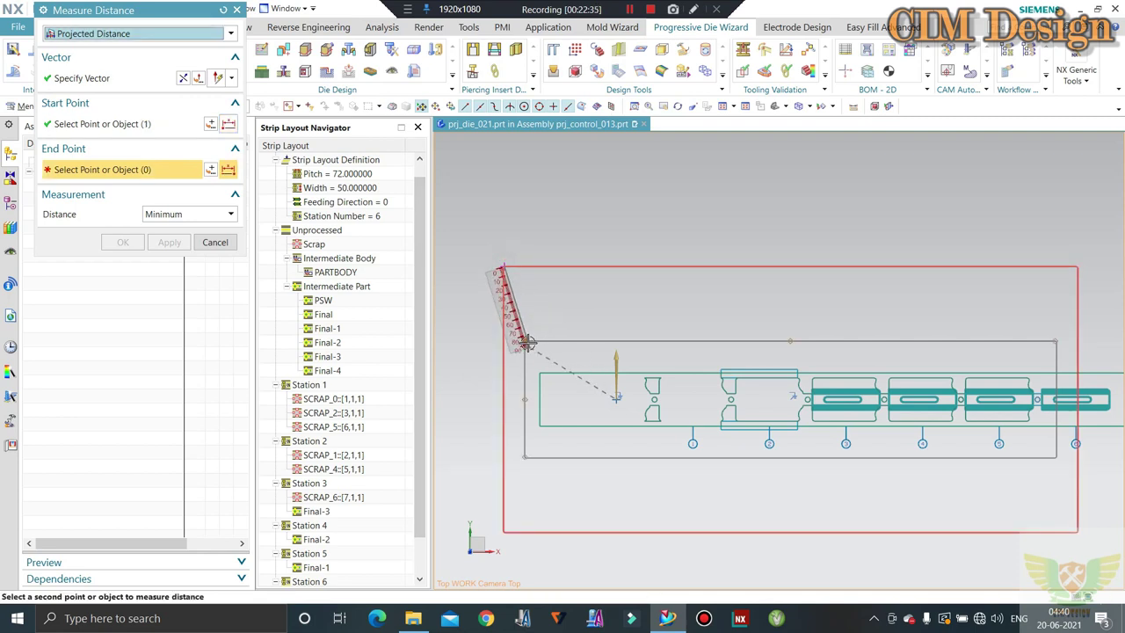
pyautogui.click(528, 341)
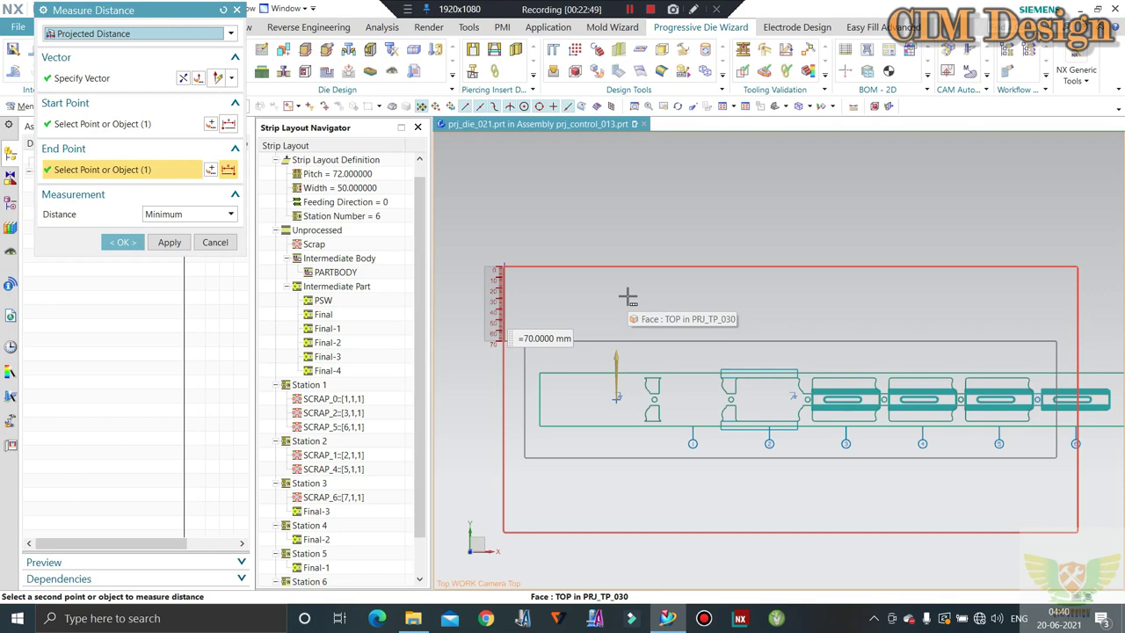
pyautogui.click(215, 242)
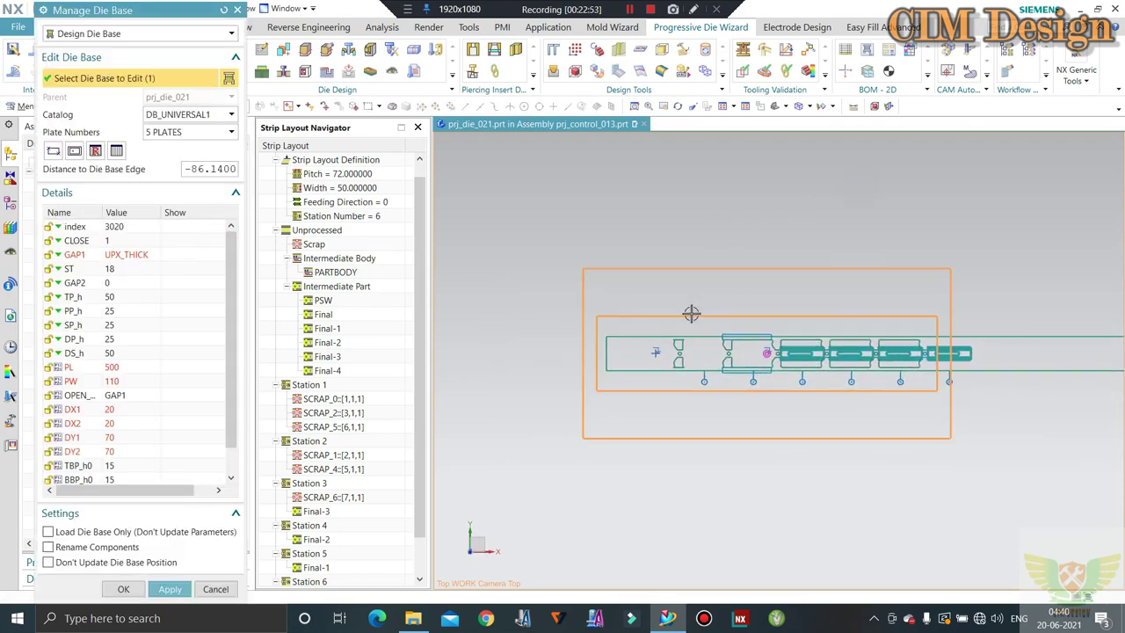
pyautogui.scroll(2, 646, 328)
pyautogui.keyDown('shift'); pyautogui.moveTo(646, 327); pyautogui.dragTo(623, 332, button='middle'); pyautogui.keyUp('shift')
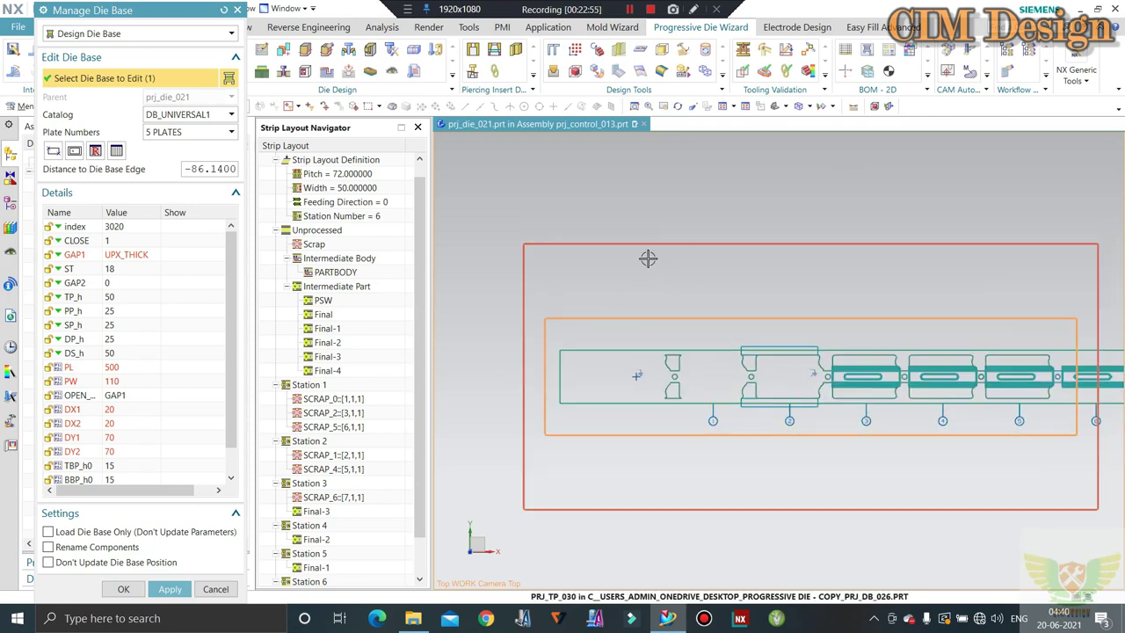
pyautogui.scroll(-1, 603, 319)
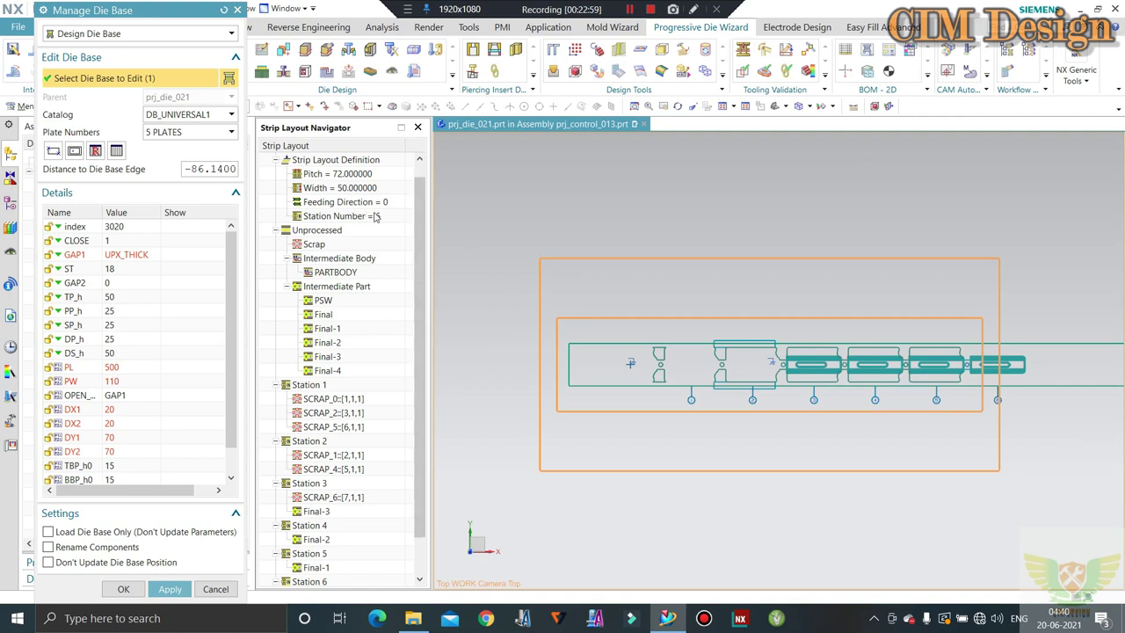
pyautogui.scroll(-1, 180, 318)
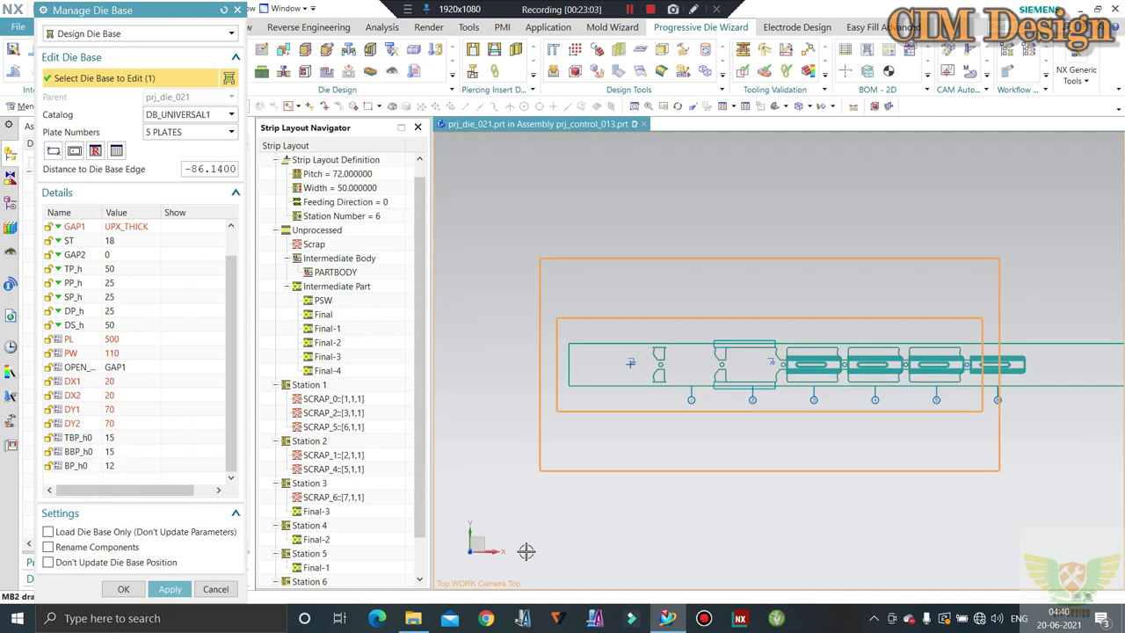
pyautogui.scroll(1, 747, 344)
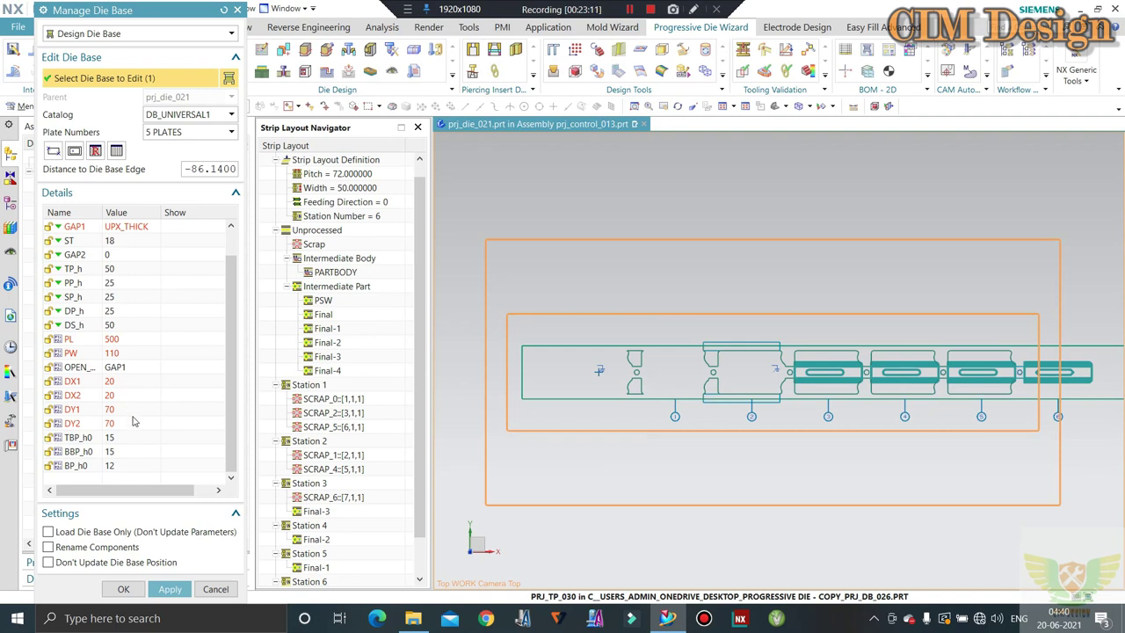
# Try DY1 and DY2 offsets of 60 and apply them
pyautogui.doubleClick(129, 412)
pyautogui.write('60')
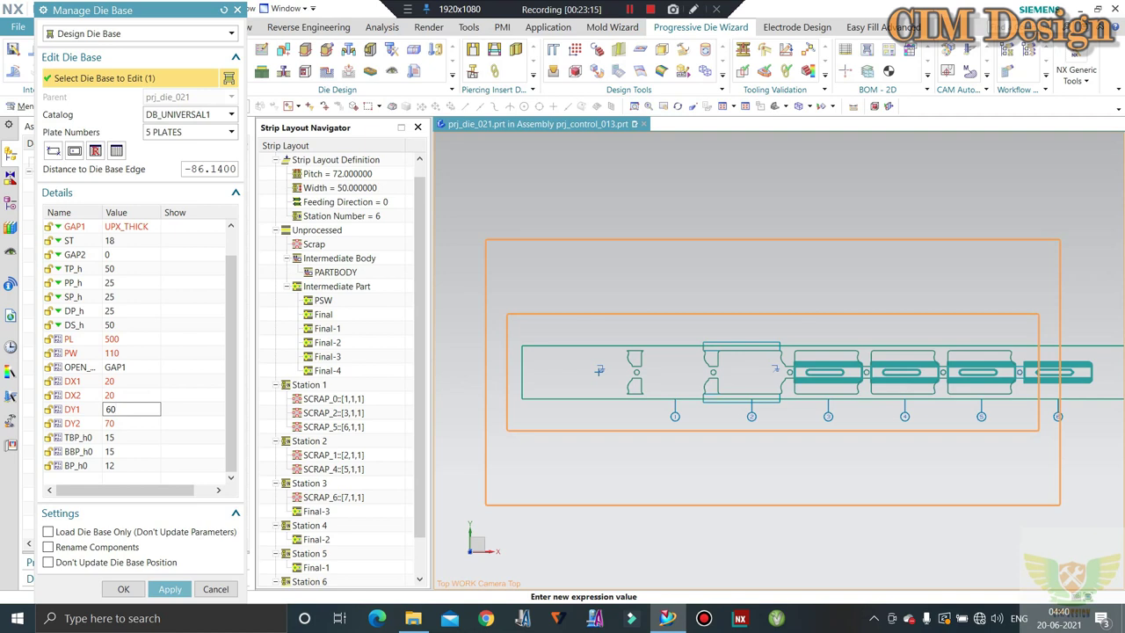
pyautogui.doubleClick(129, 424)
pyautogui.click(169, 589)
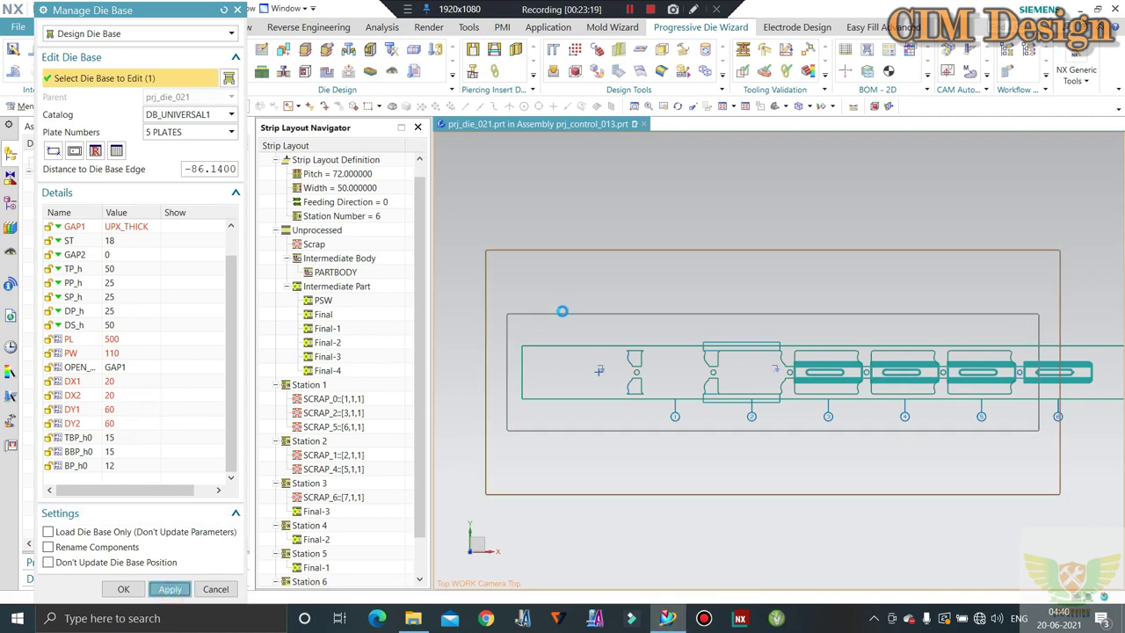
pyautogui.moveTo(658, 211)
pyautogui.mouseDown(button='middle')
pyautogui.moveTo(633, 147)
pyautogui.moveTo(598, 171)
pyautogui.moveTo(658, 209)
pyautogui.moveTo(631, 247)
pyautogui.moveTo(559, 214)
pyautogui.mouseUp(button='middle')
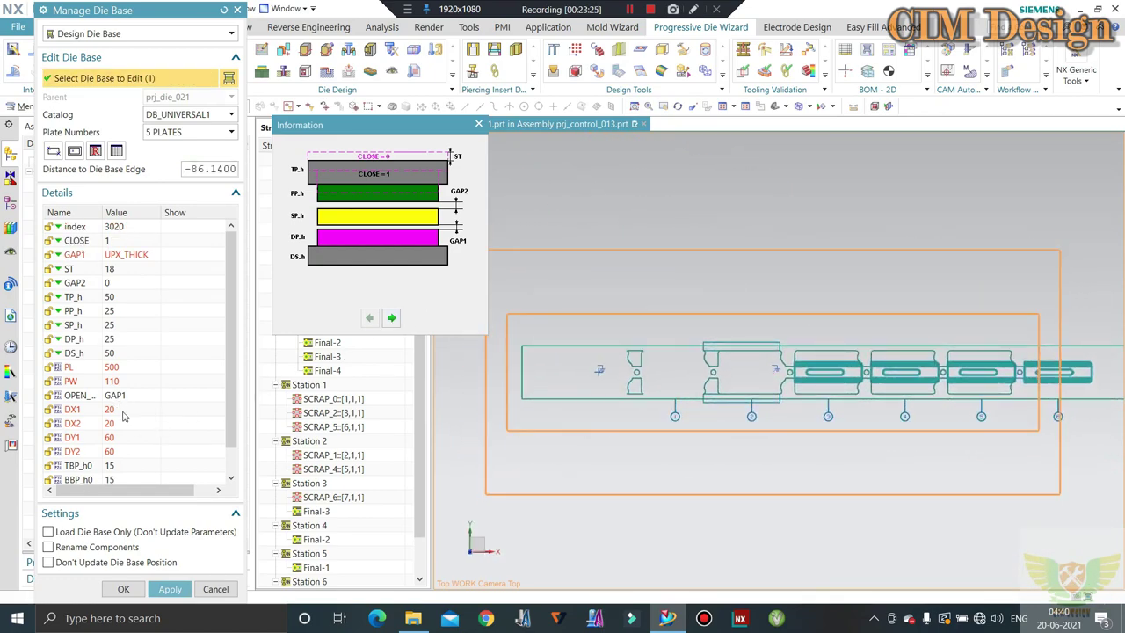
# Restore DY1 and DY2 to 70, set PW to 130, and apply
pyautogui.doubleClick(113, 452)
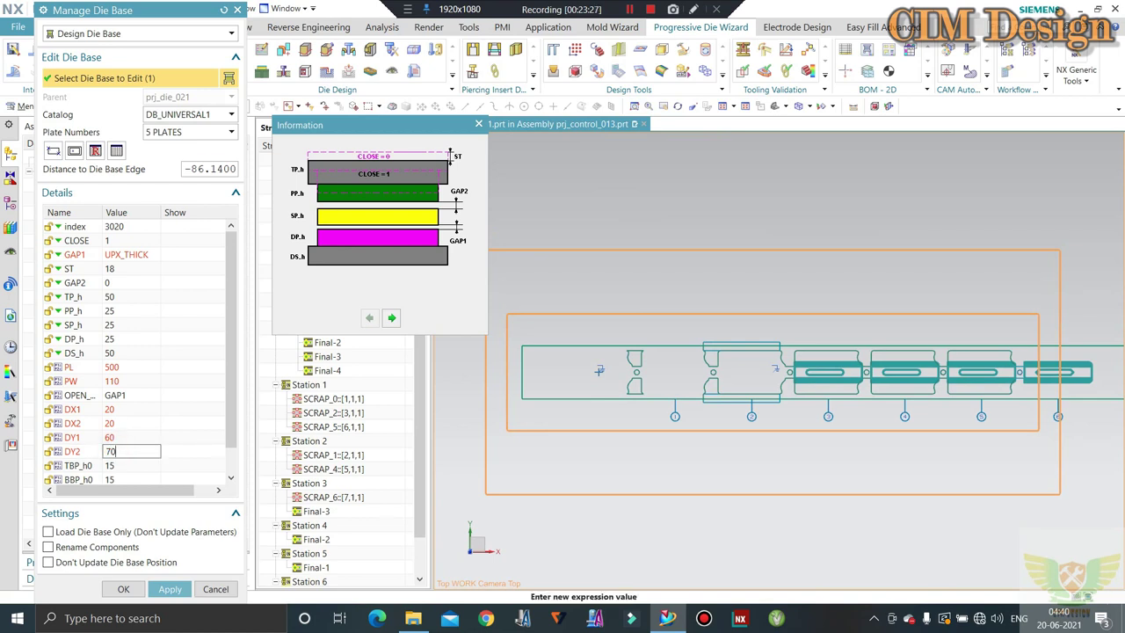
pyautogui.doubleClick(124, 439)
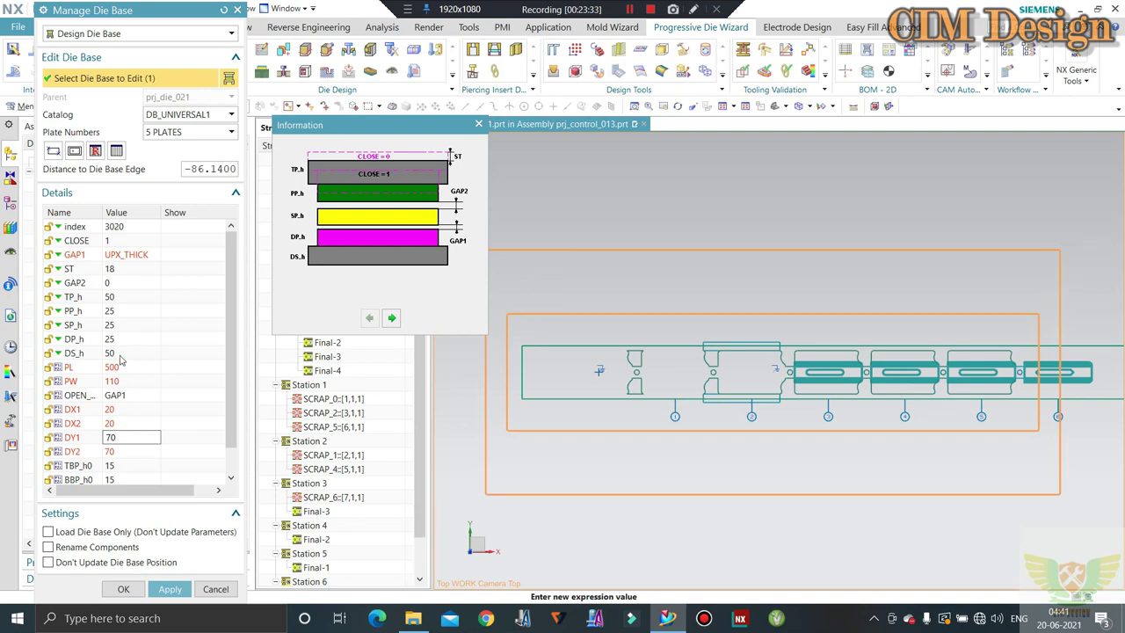
pyautogui.doubleClick(128, 382)
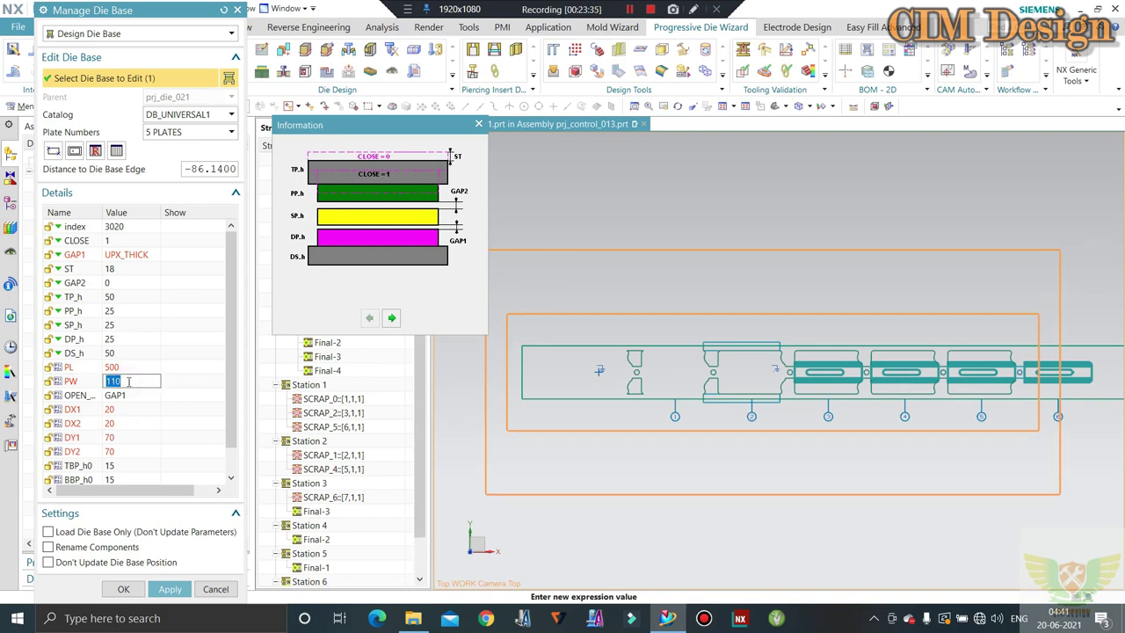
pyautogui.click(170, 588)
# Orbit the die base to an oblique view of strip and plates, then snap back to top view
pyautogui.click(171, 589)
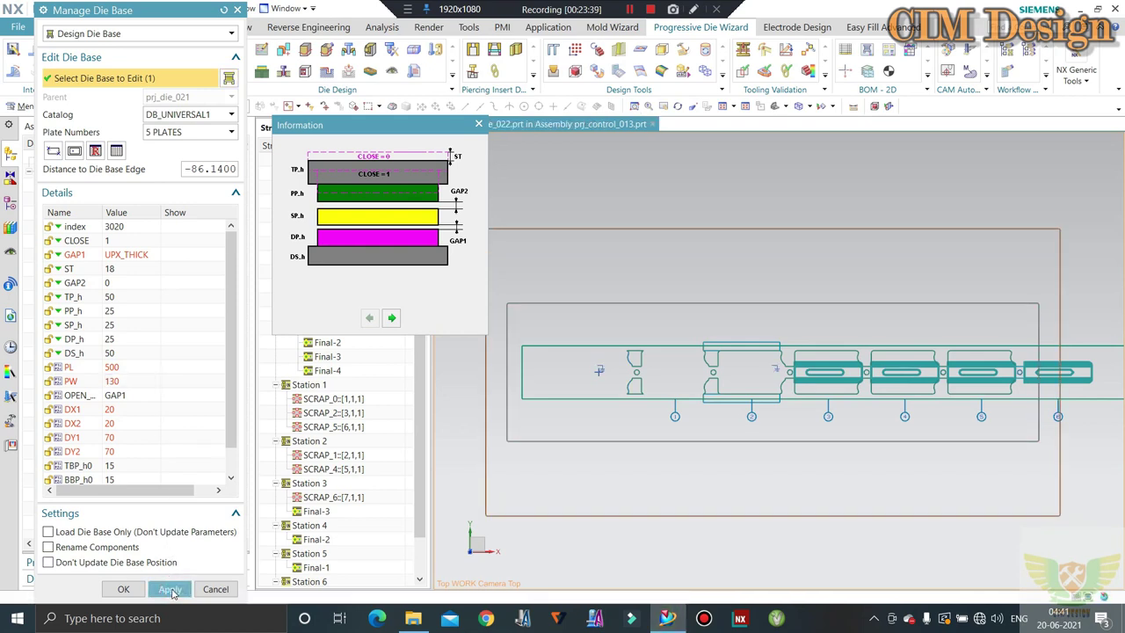
pyautogui.scroll(1, 642, 415)
pyautogui.moveTo(642, 416); pyautogui.dragTo(541, 398, button='middle')
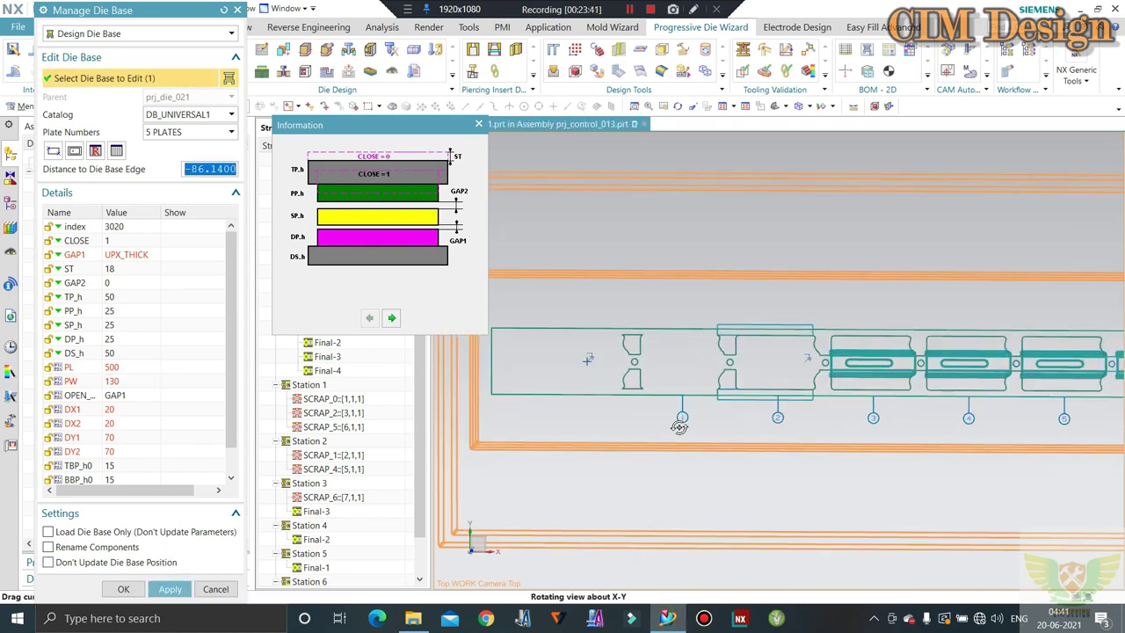
pyautogui.moveTo(625, 429)
pyautogui.mouseDown(button='middle')
pyautogui.moveTo(605, 384)
pyautogui.moveTo(796, 366)
pyautogui.moveTo(741, 246)
pyautogui.mouseUp(button='middle')
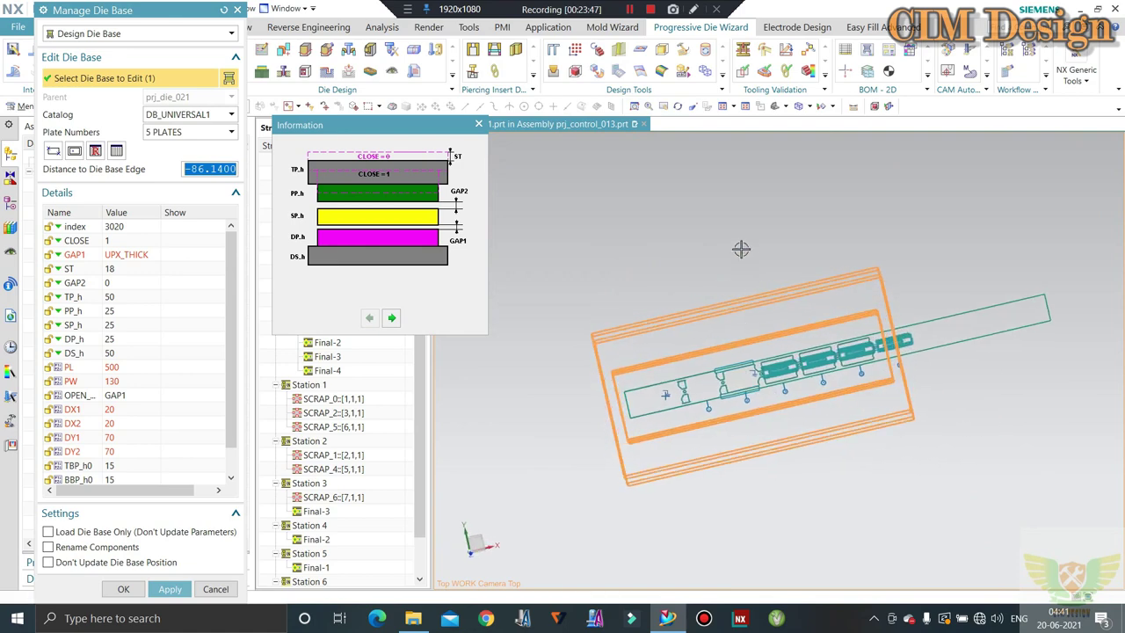
pyautogui.hotkey('ctrl', 'alt', 't')
pyautogui.scroll(3, 653, 359)
pyautogui.scroll(3, 488, 379)
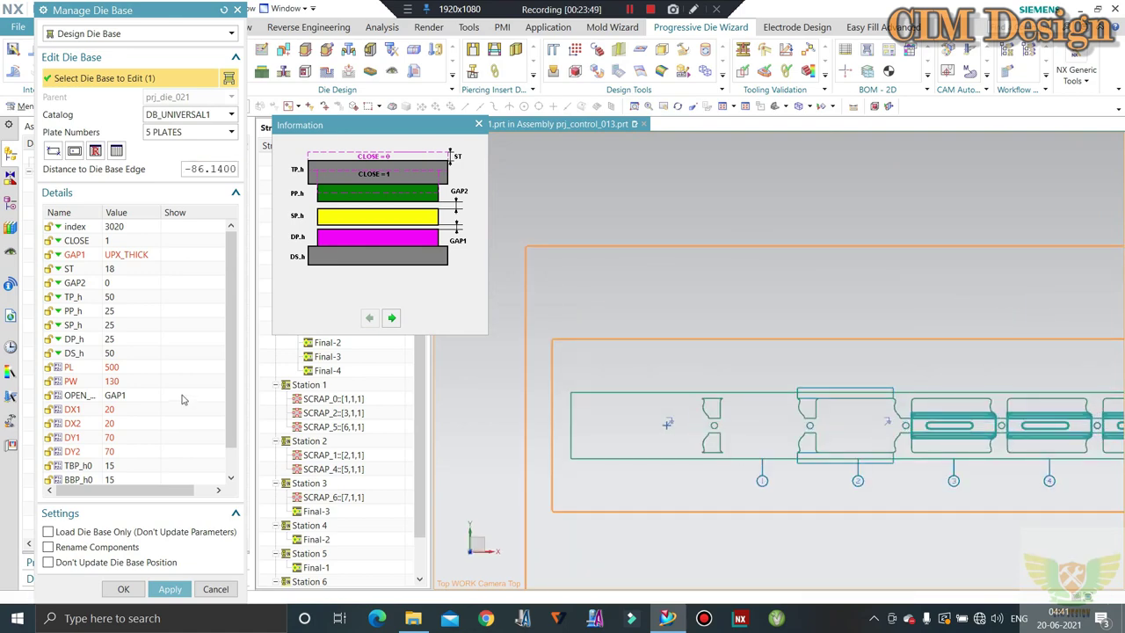
pyautogui.scroll(-2, 681, 340)
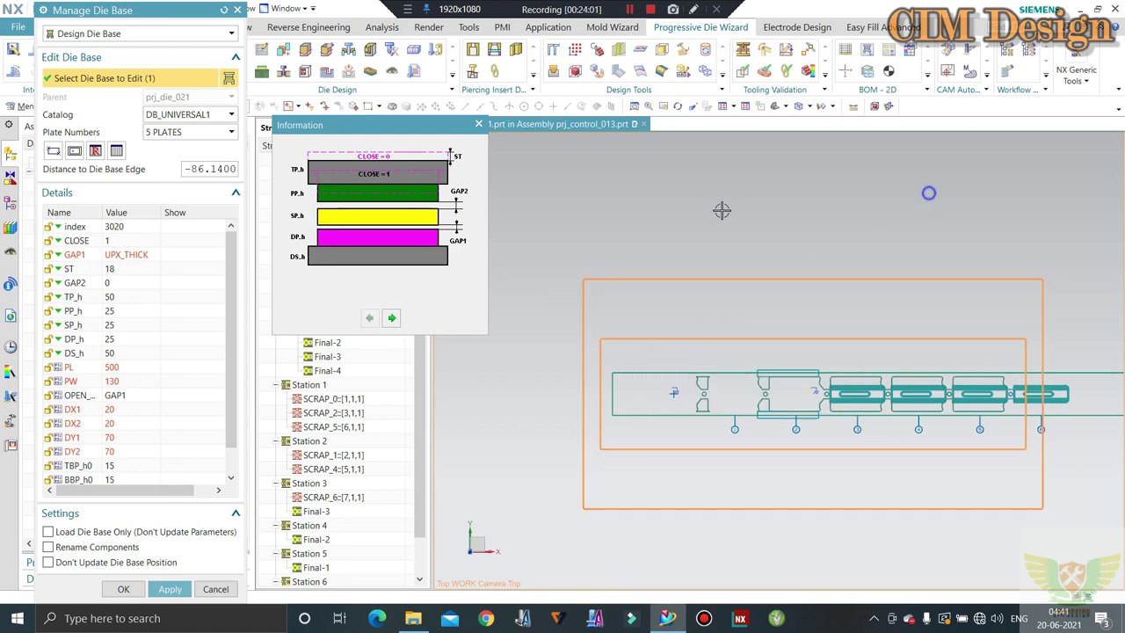
# Orbit and zoom between oblique and flat views to inspect the five die plates
pyautogui.moveTo(811, 384)
pyautogui.mouseDown(button='middle')
pyautogui.moveTo(778, 377)
pyautogui.moveTo(748, 329)
pyautogui.moveTo(873, 355)
pyautogui.moveTo(806, 309)
pyautogui.moveTo(850, 384)
pyautogui.mouseUp(button='middle')
pyautogui.moveTo(733, 279)
pyautogui.mouseDown(button='middle')
pyautogui.moveTo(816, 339)
pyautogui.moveTo(768, 357)
pyautogui.moveTo(740, 284)
pyautogui.moveTo(758, 308)
pyautogui.moveTo(808, 269)
pyautogui.mouseUp(button='middle')
pyautogui.scroll(2, 816, 341)
pyautogui.scroll(2, 799, 384)
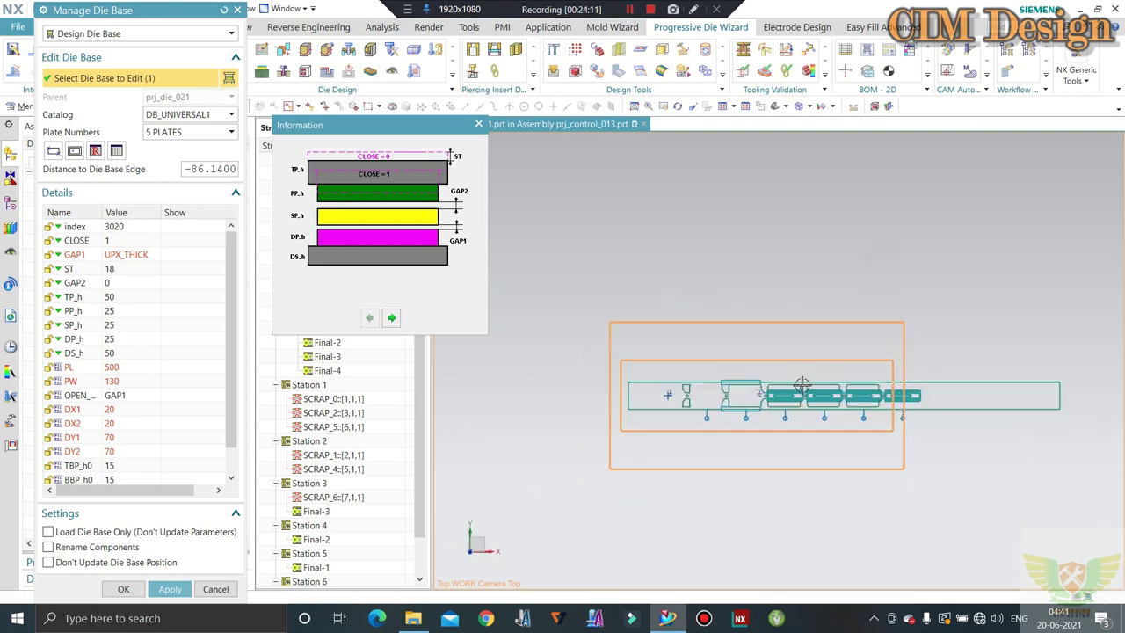
pyautogui.scroll(2, 799, 387)
pyautogui.scroll(-2, 841, 425)
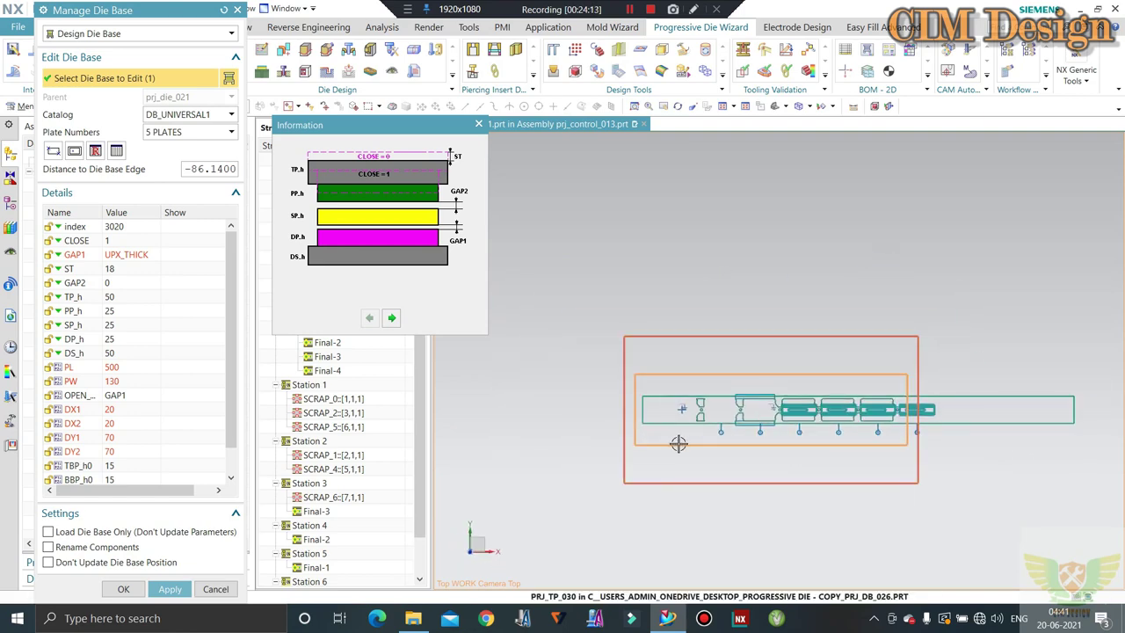
pyautogui.moveTo(673, 442)
pyautogui.mouseDown(button='middle')
pyautogui.moveTo(671, 352)
pyautogui.moveTo(691, 329)
pyautogui.moveTo(658, 354)
pyautogui.moveTo(673, 329)
pyautogui.moveTo(659, 349)
pyautogui.moveTo(668, 343)
pyautogui.mouseUp(button='middle')
pyautogui.scroll(4, 715, 409)
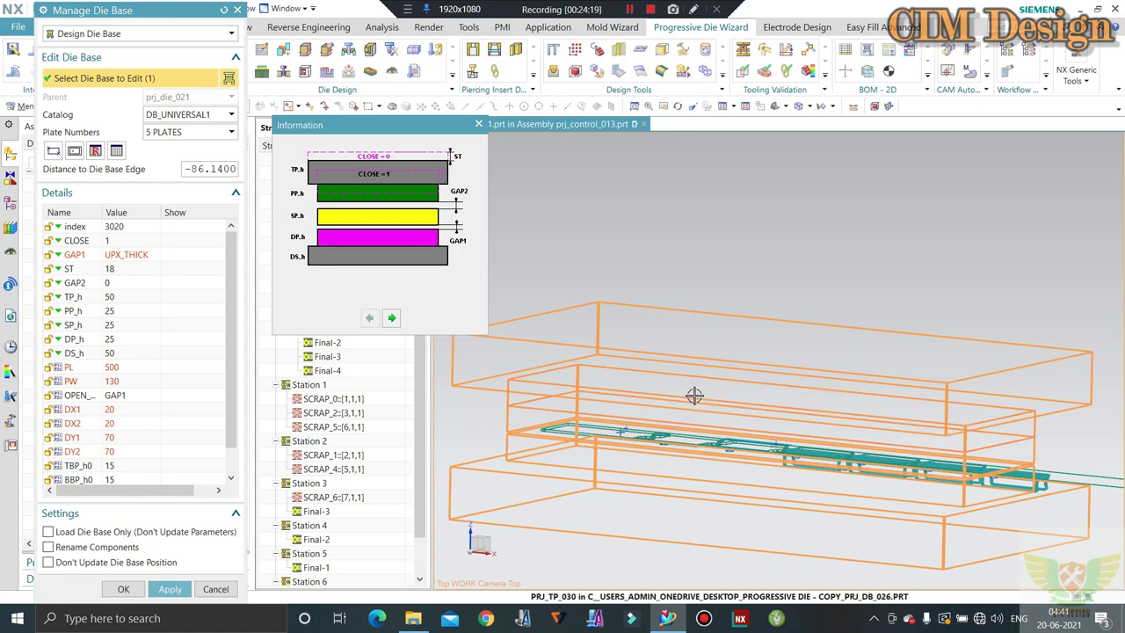
pyautogui.moveTo(717, 410)
pyautogui.mouseDown(button='middle')
pyautogui.moveTo(690, 404)
pyautogui.moveTo(765, 331)
pyautogui.moveTo(773, 380)
pyautogui.mouseUp(button='middle')
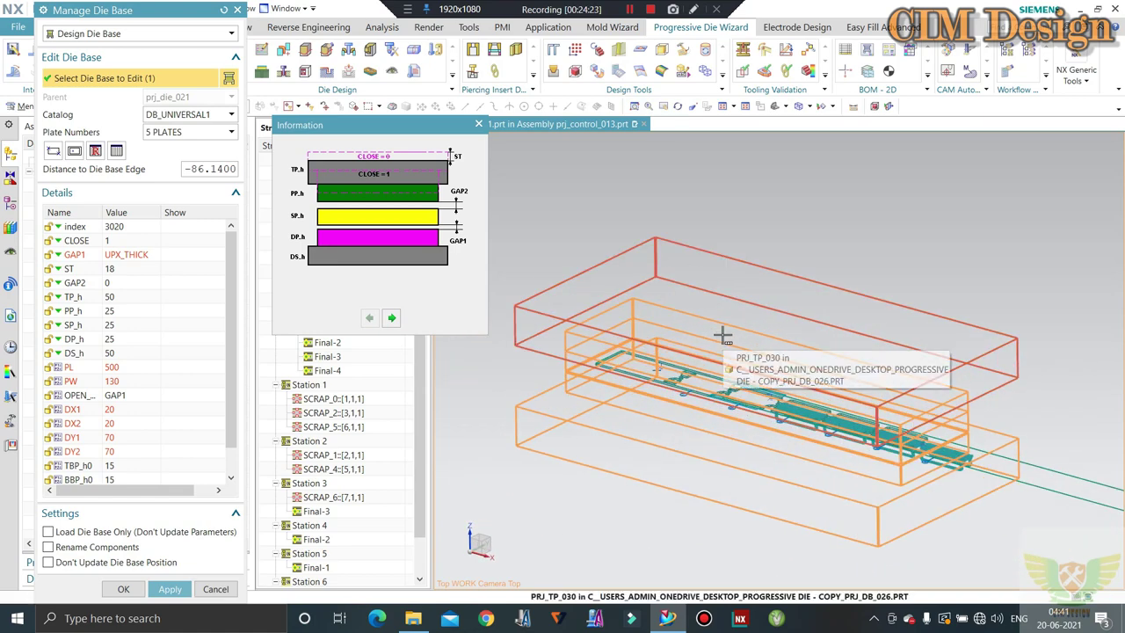
pyautogui.moveTo(722, 334)
pyautogui.mouseDown(button='middle')
pyautogui.moveTo(742, 297)
pyautogui.moveTo(711, 288)
pyautogui.moveTo(732, 311)
pyautogui.mouseUp(button='middle')
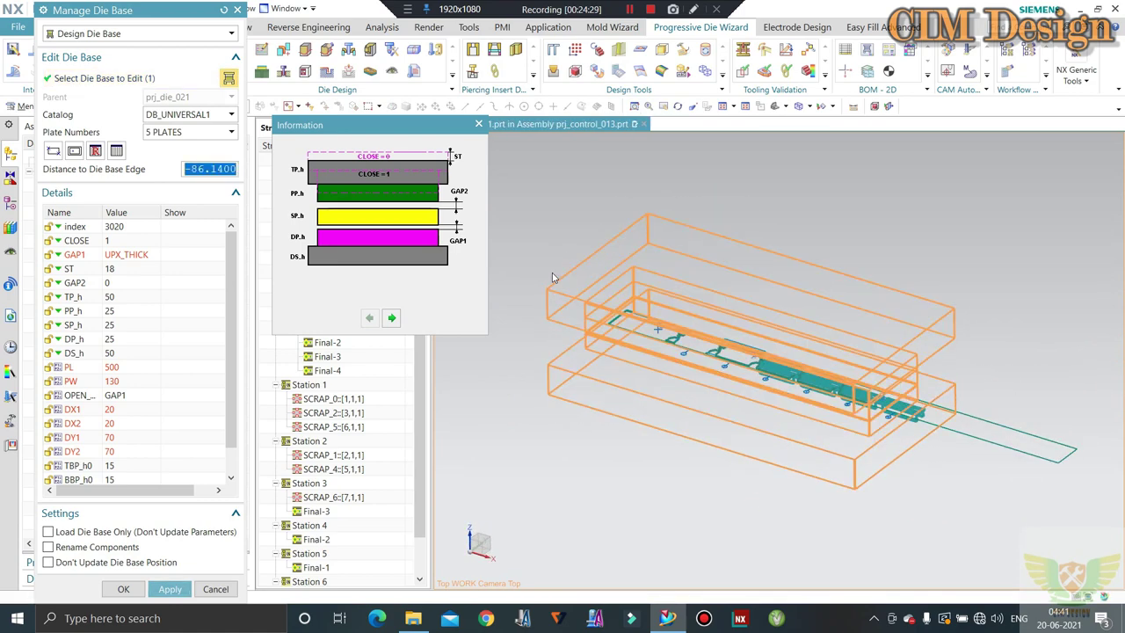
pyautogui.scroll(1, 553, 278)
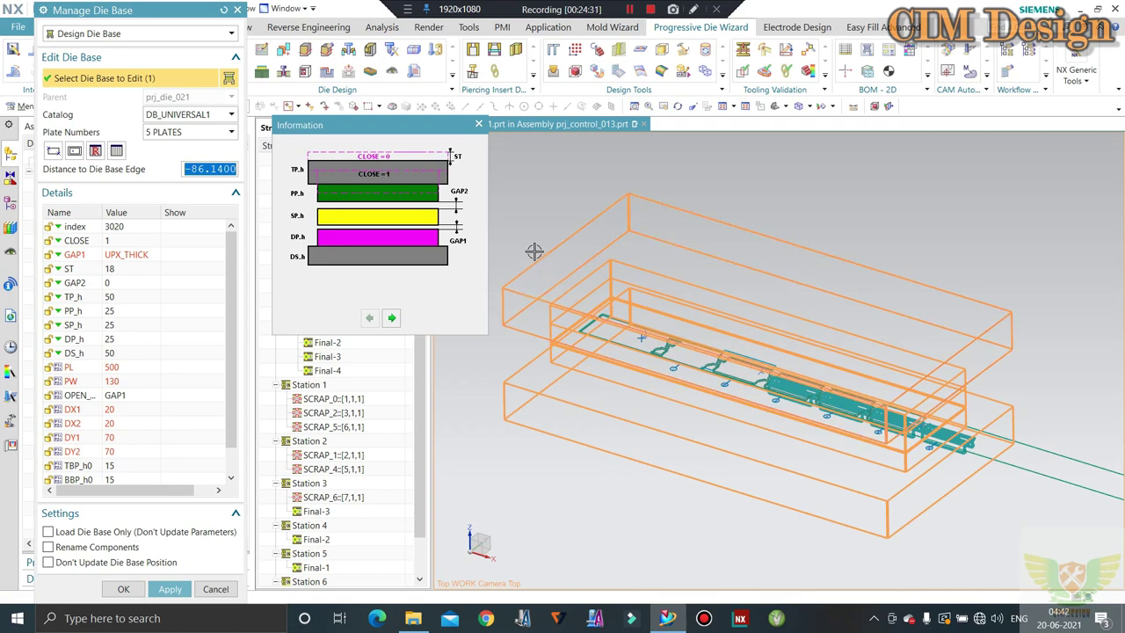
# Show the plan-view diagram in top view and apply a -70 distance to die base edge
pyautogui.click(392, 318)
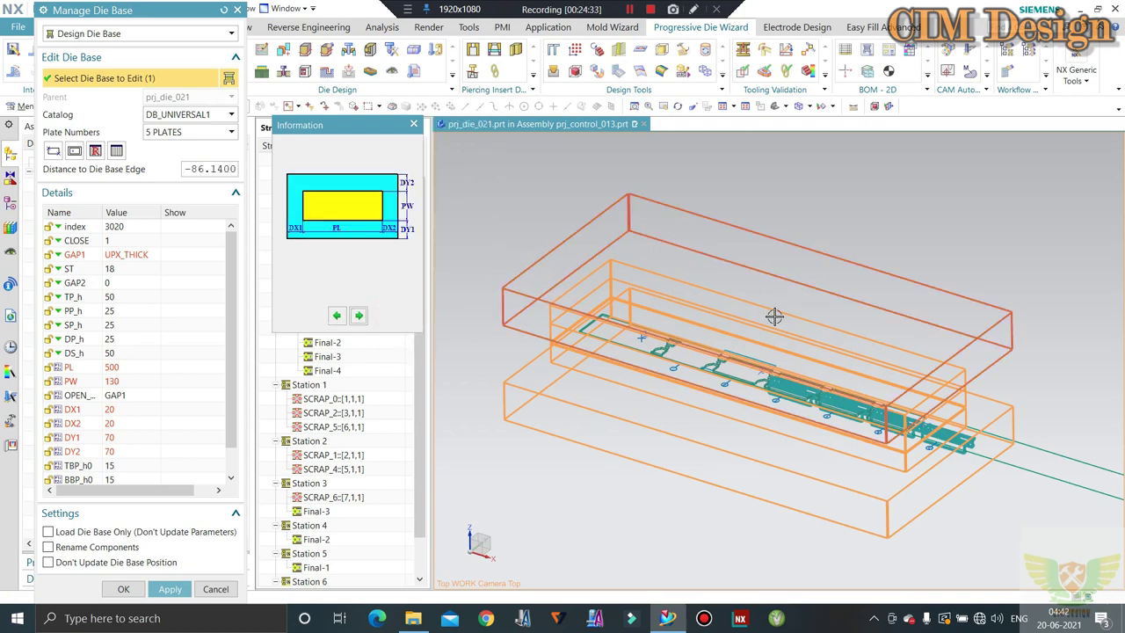
pyautogui.hotkey('ctrl', 'alt', 't')
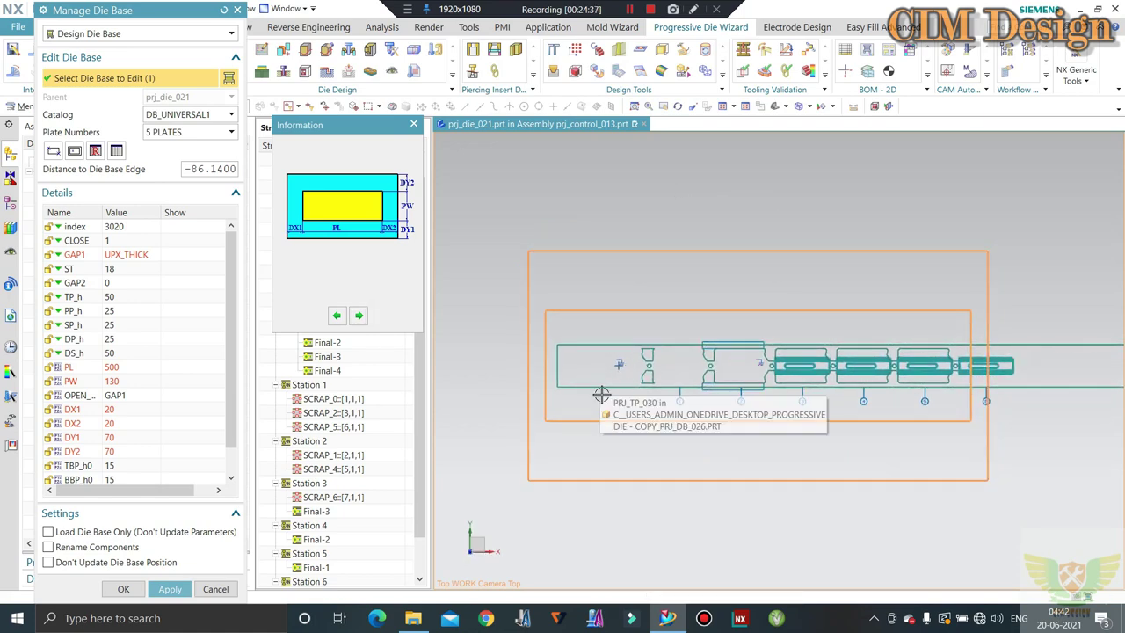
pyautogui.scroll(2, 659, 360)
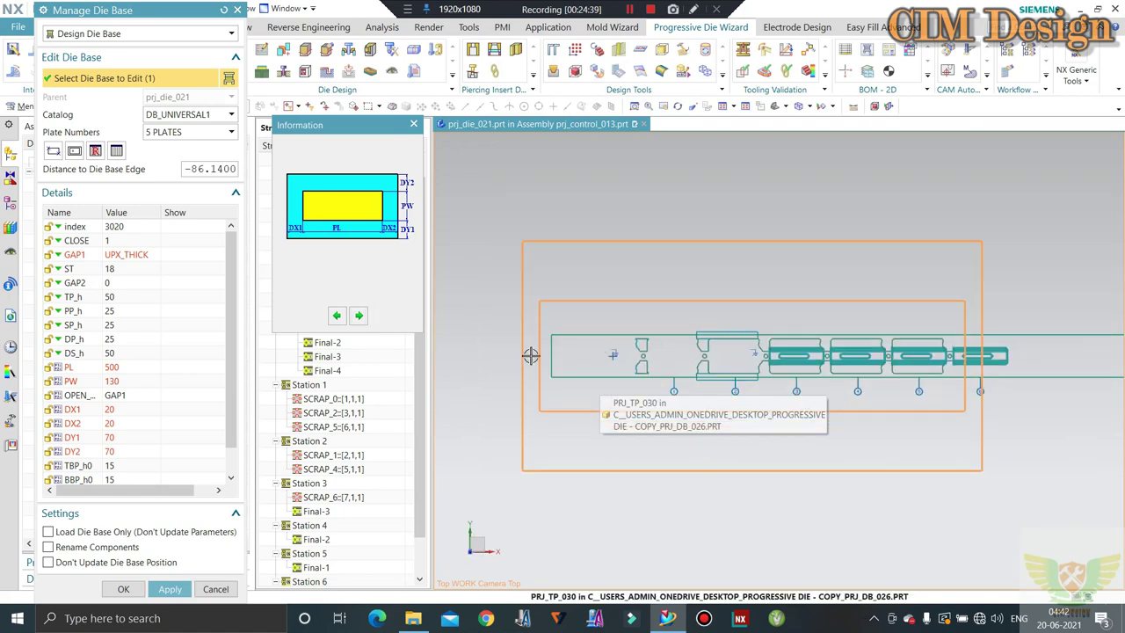
pyautogui.scroll(-3, 568, 357)
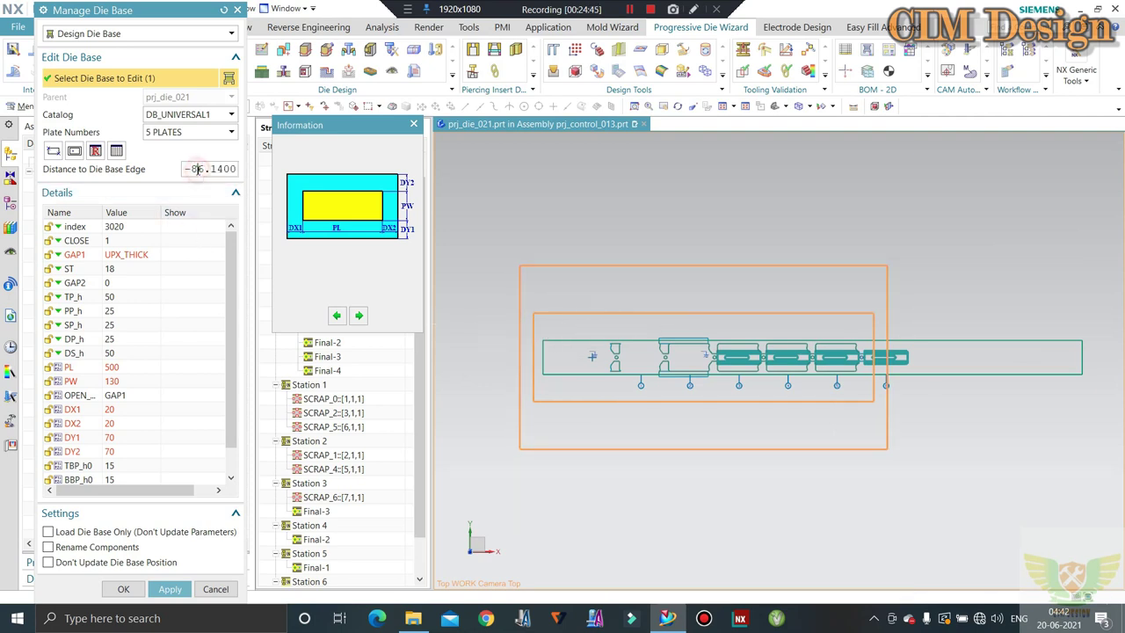
pyautogui.doubleClick(186, 167)
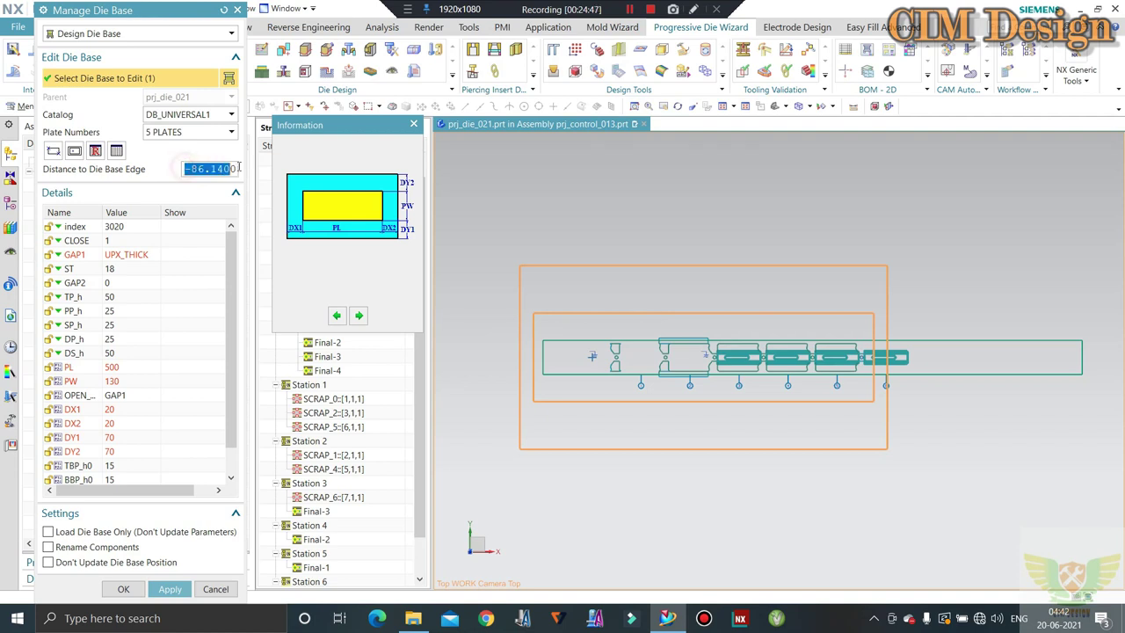
pyautogui.click(203, 169)
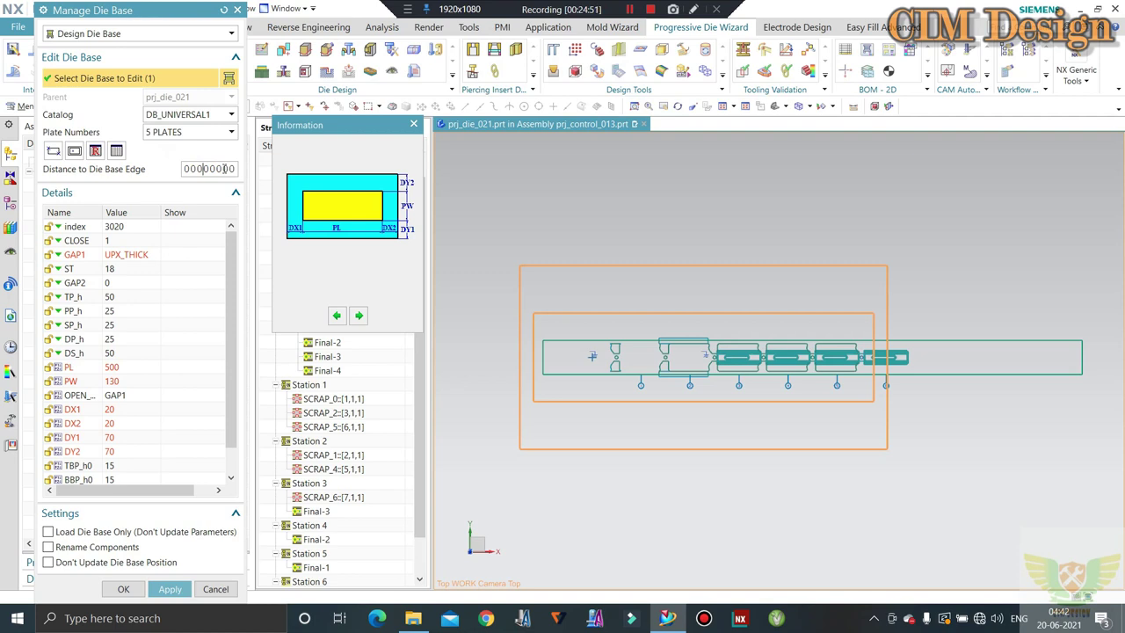
pyautogui.press('BackSpace')
pyautogui.press('BackSpace')
pyautogui.press('BackSpace')
pyautogui.doubleClick(205, 168)
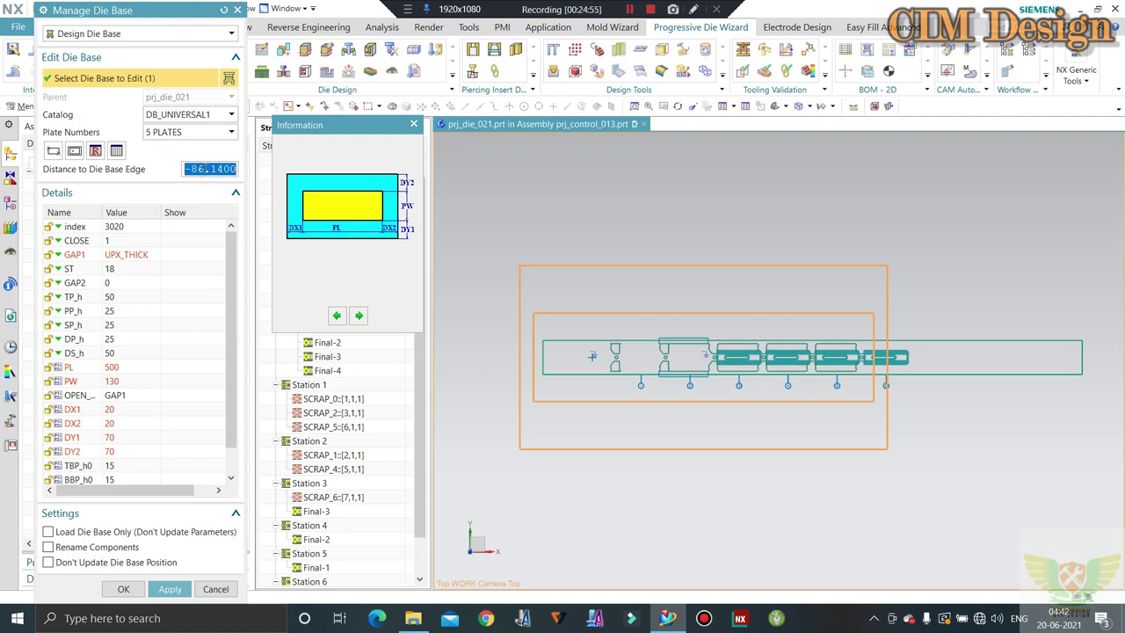
pyautogui.write('-70')
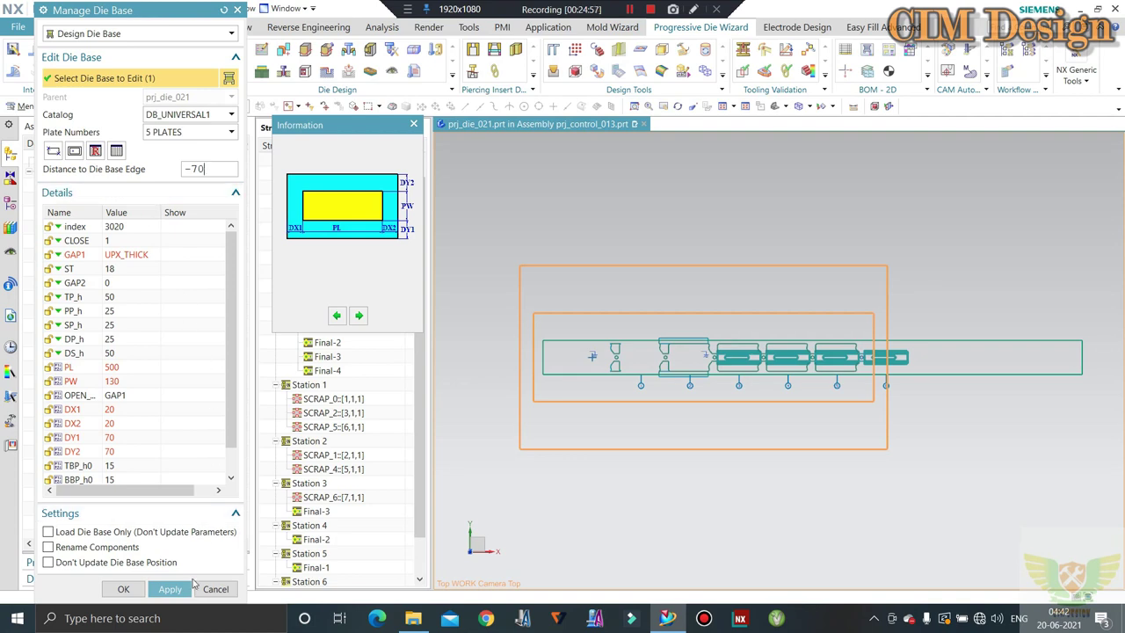
pyautogui.click(171, 590)
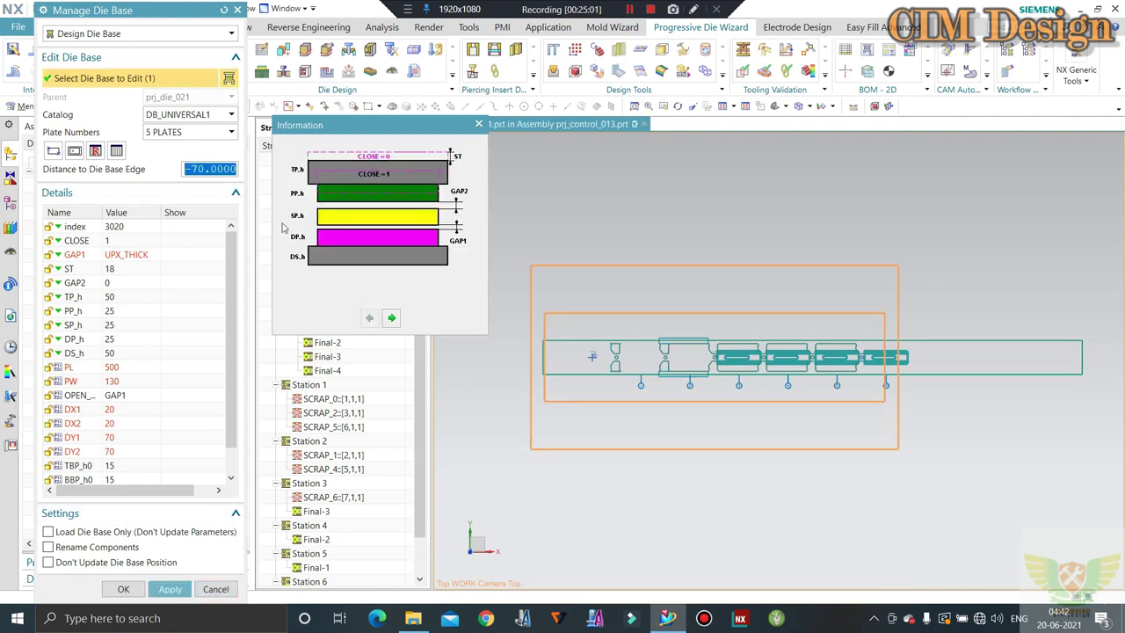
# Change the distance to die base edge to -60, then -55, applying each
pyautogui.write('-60')
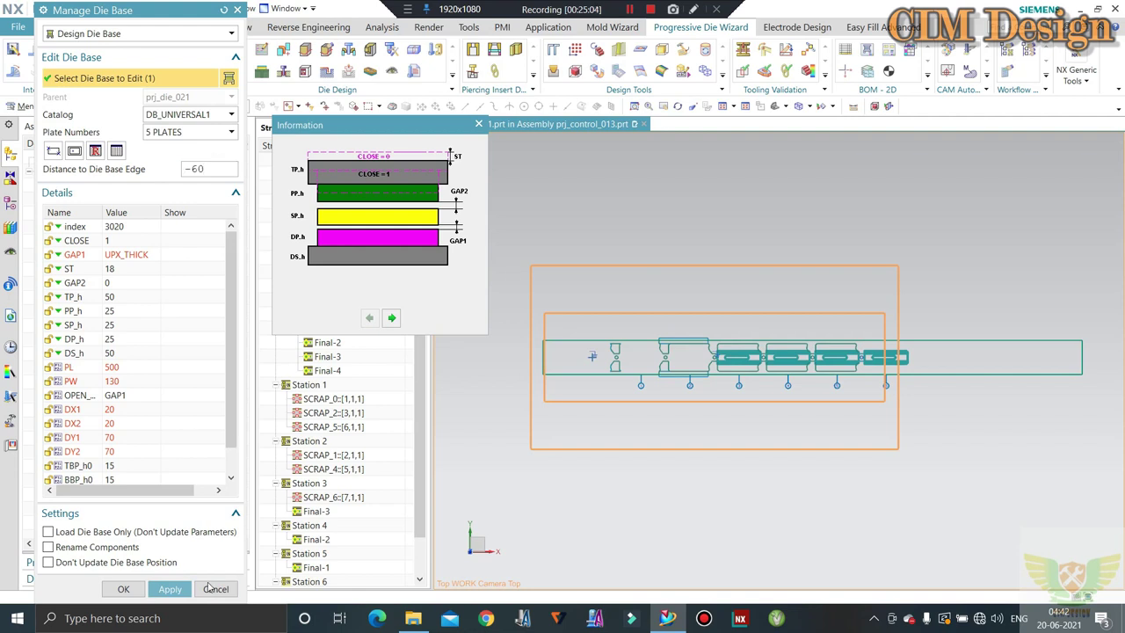
pyautogui.click(186, 586)
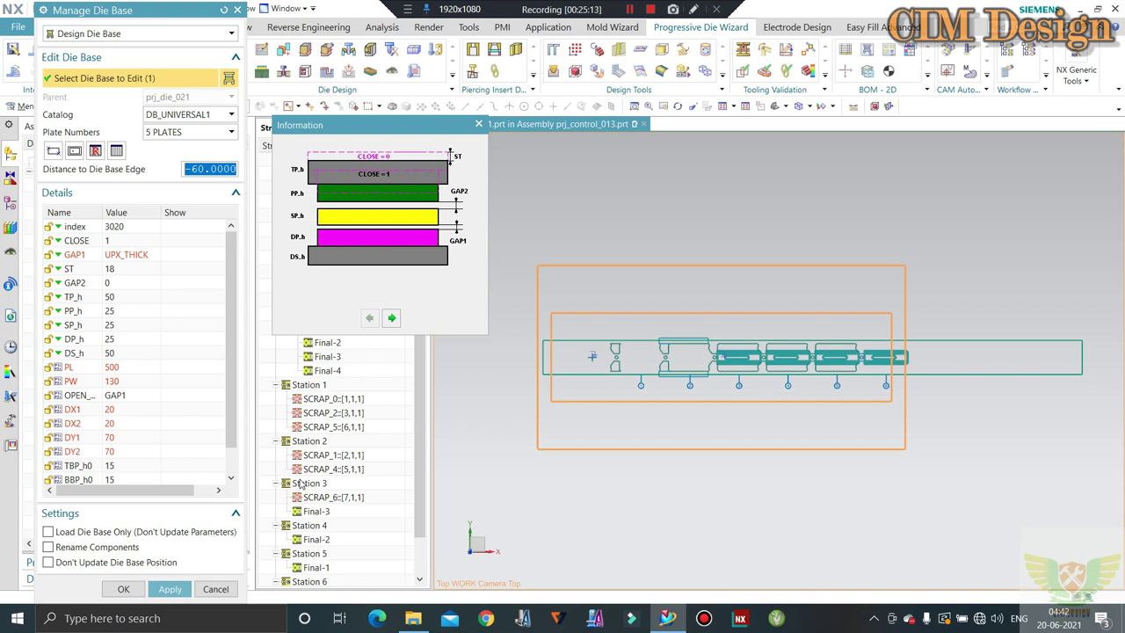
pyautogui.write('-55')
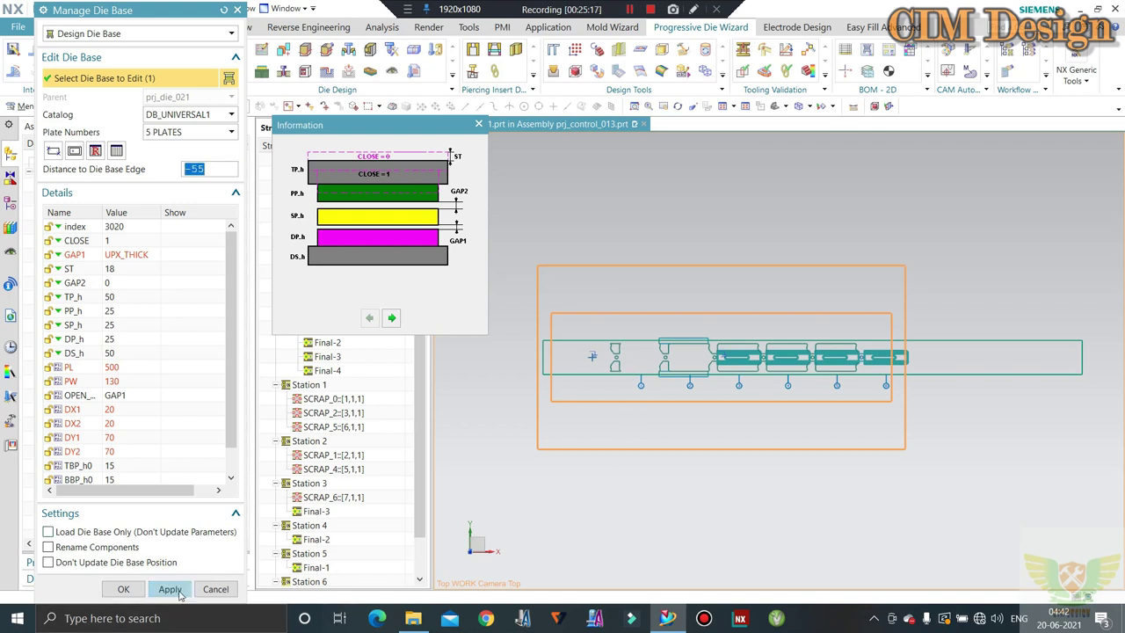
pyautogui.click(175, 590)
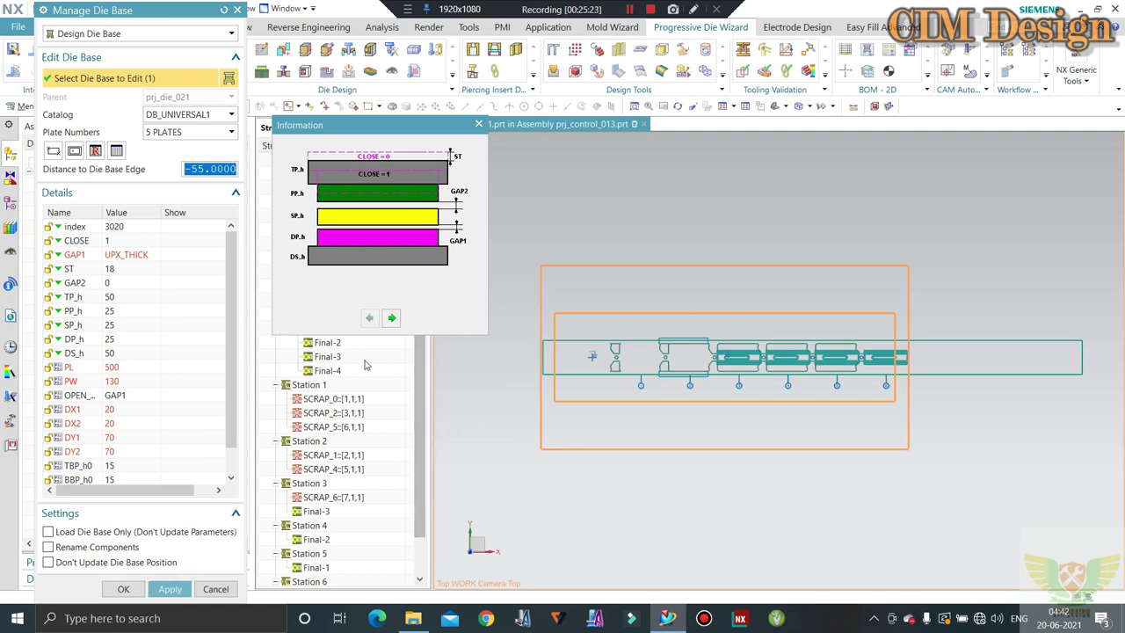
# Set the die base length PL to 480 and apply a -45 die base edge distance
pyautogui.doubleClick(137, 368)
pyautogui.write('480')
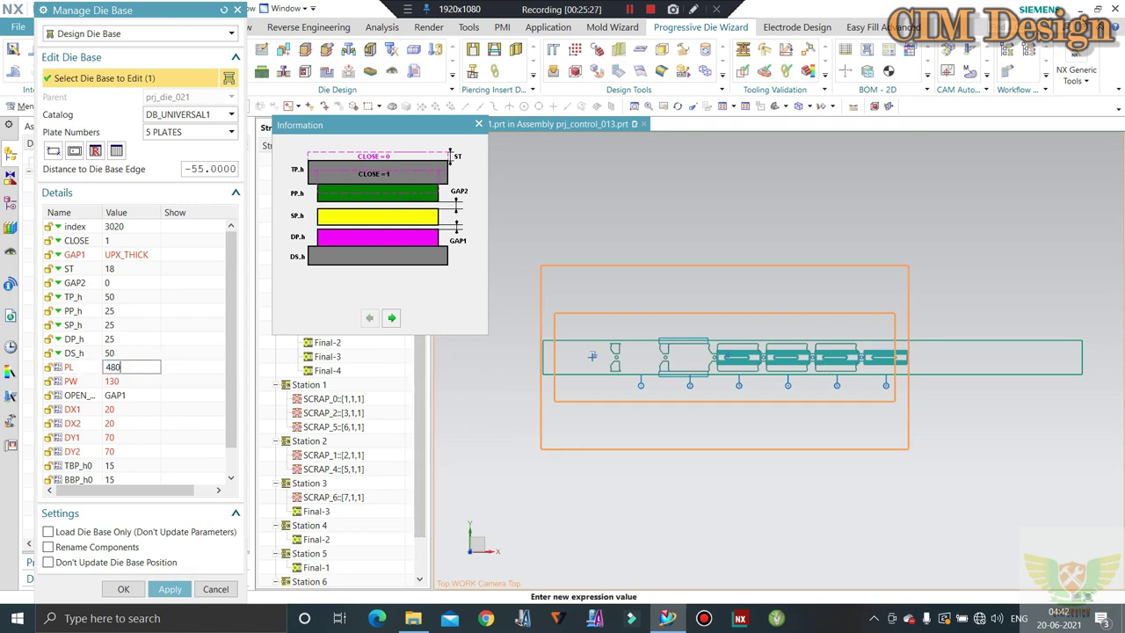
pyautogui.click(169, 589)
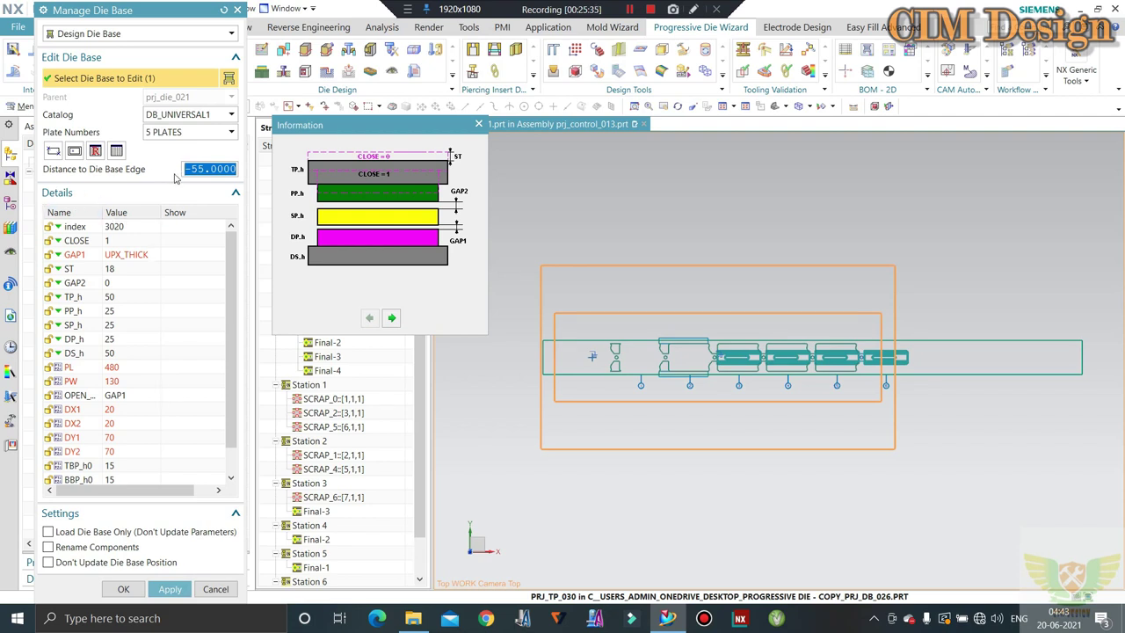
pyautogui.write('-45')
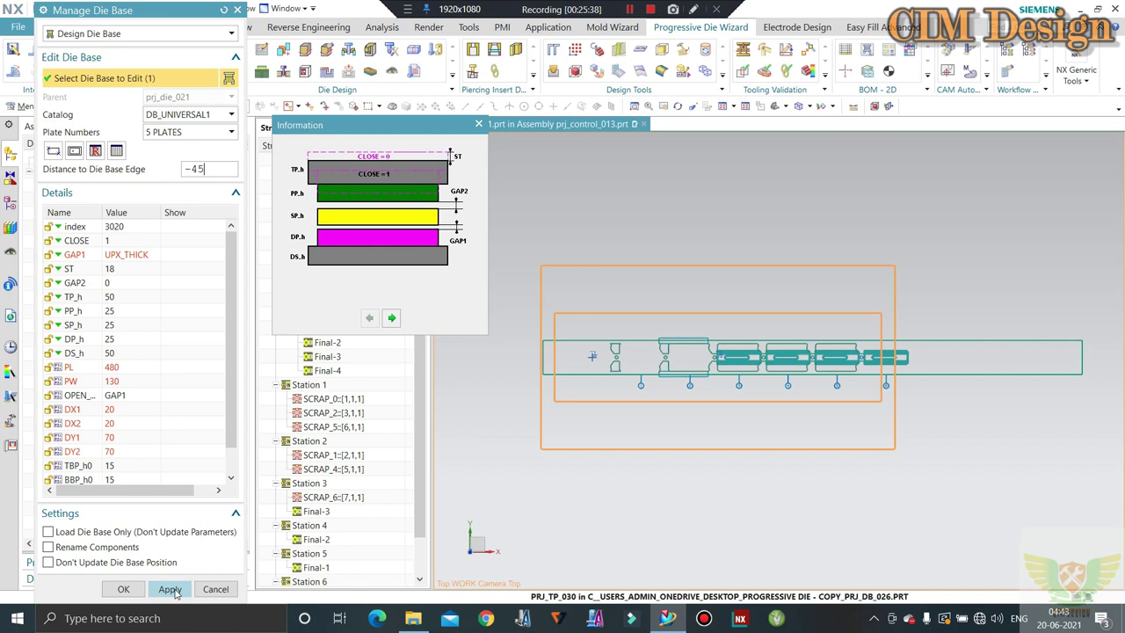
pyautogui.click(170, 588)
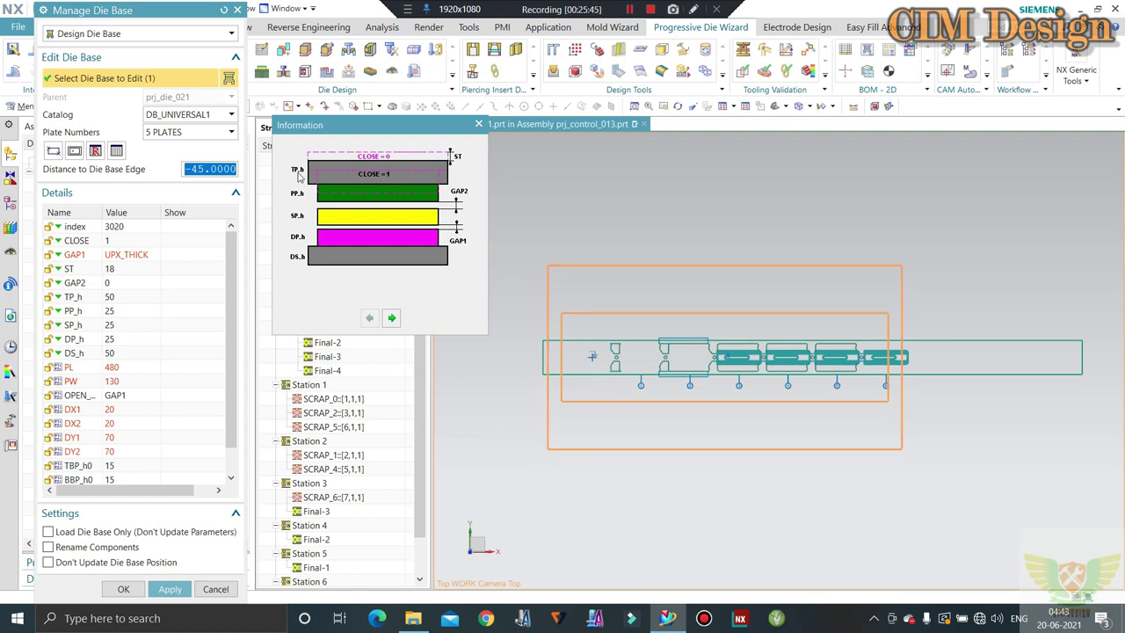
# Change the die base edge distance to -30, then orbit and zoom to check the outline
pyautogui.write('-30')
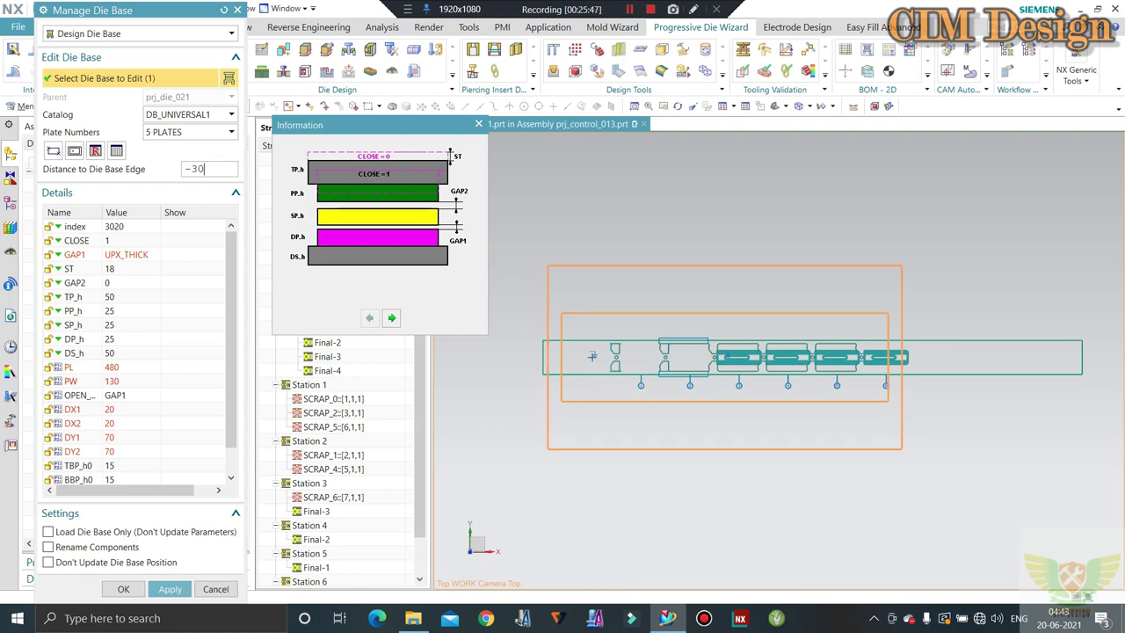
pyautogui.press('Return')
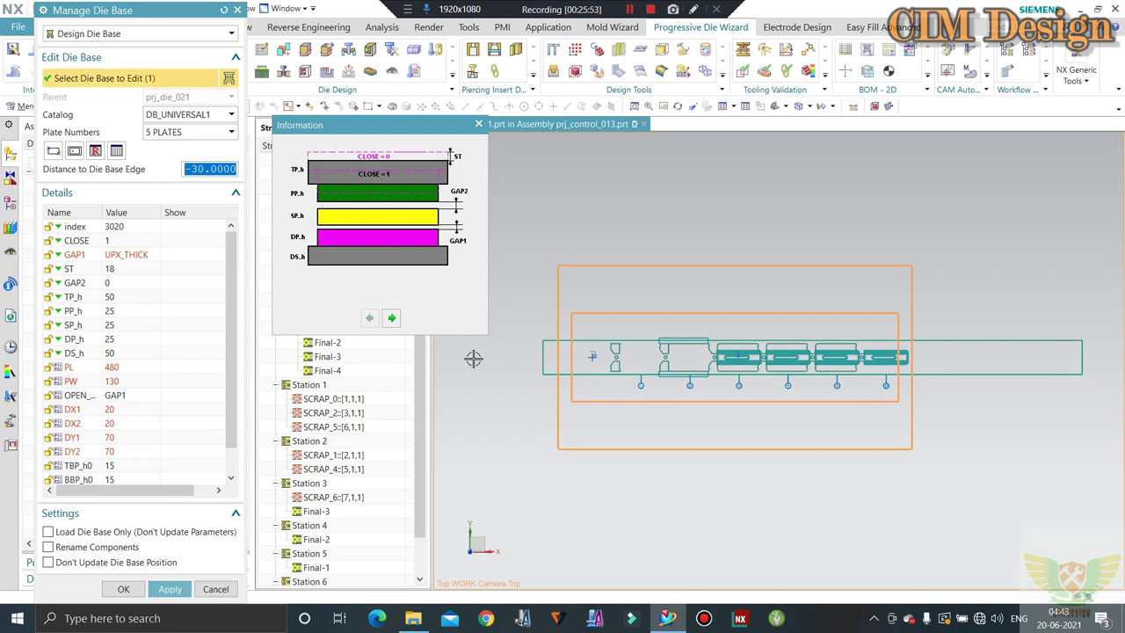
pyautogui.moveTo(811, 416)
pyautogui.mouseDown(button='middle')
pyautogui.moveTo(818, 341)
pyautogui.moveTo(816, 404)
pyautogui.mouseUp(button='middle')
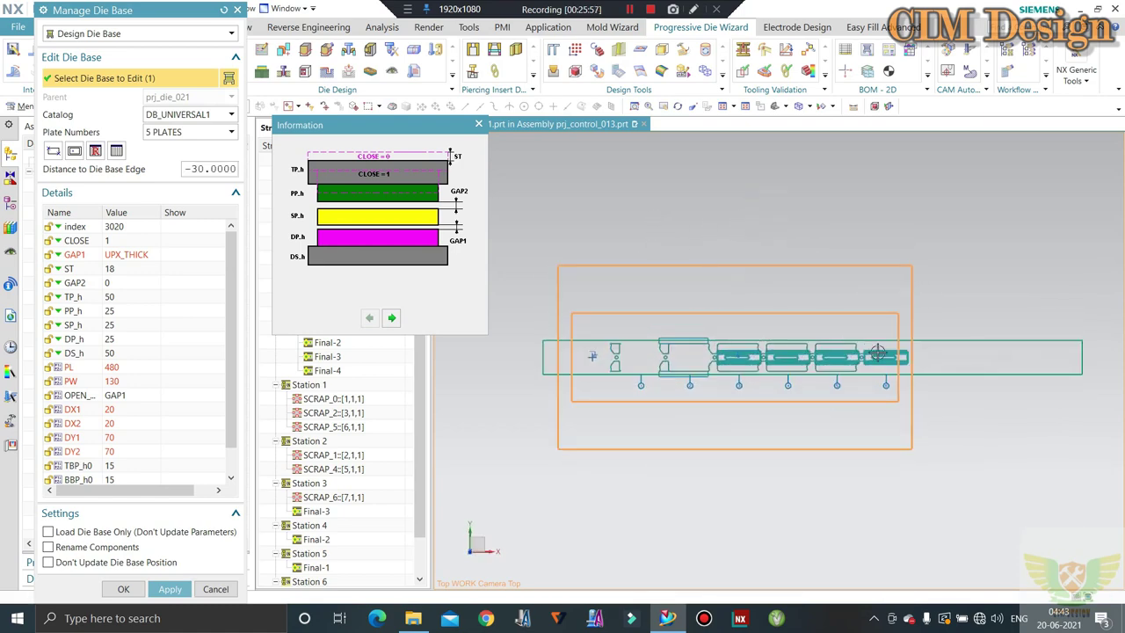
pyautogui.scroll(2, 892, 384)
pyautogui.scroll(1, 891, 384)
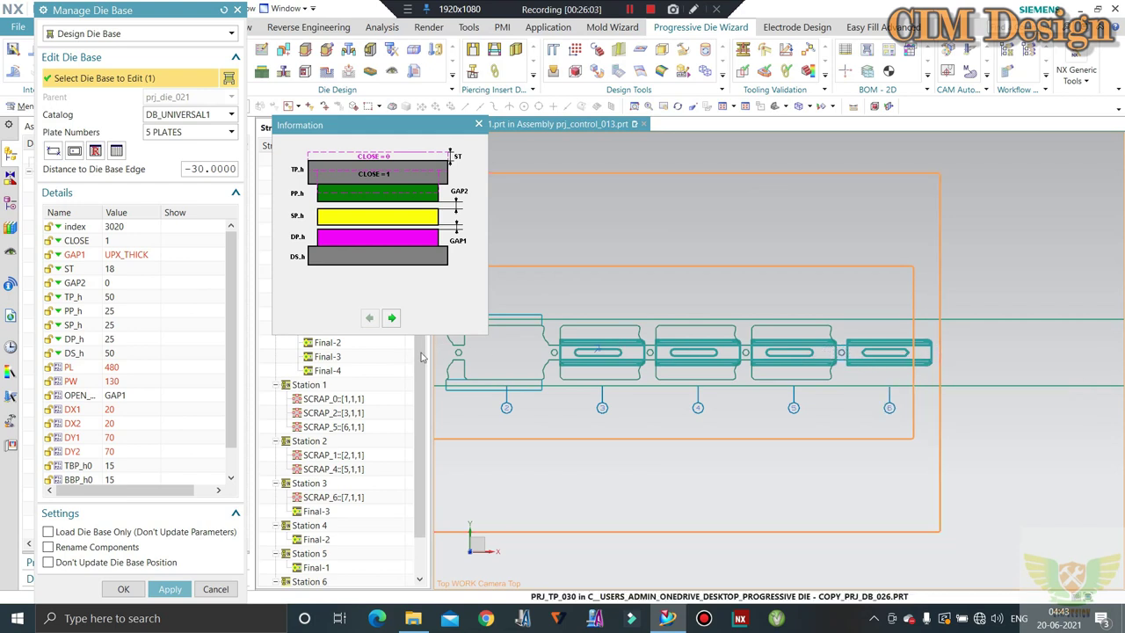
# Reduce the plate length PL to 460, then to 450
pyautogui.doubleClick(112, 366)
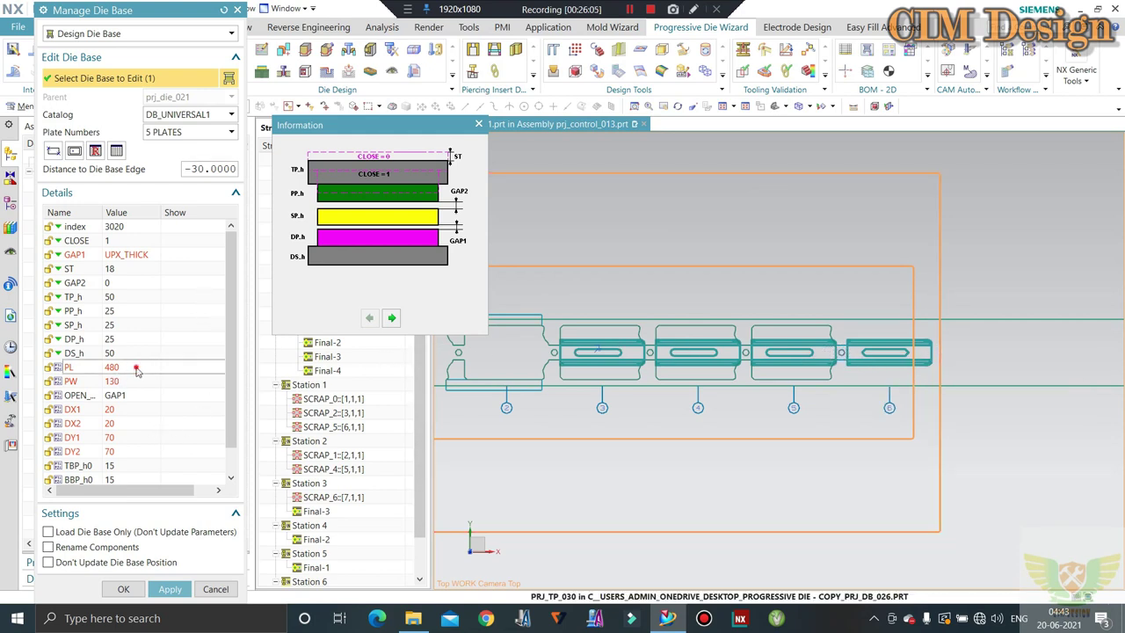
pyautogui.write('460')
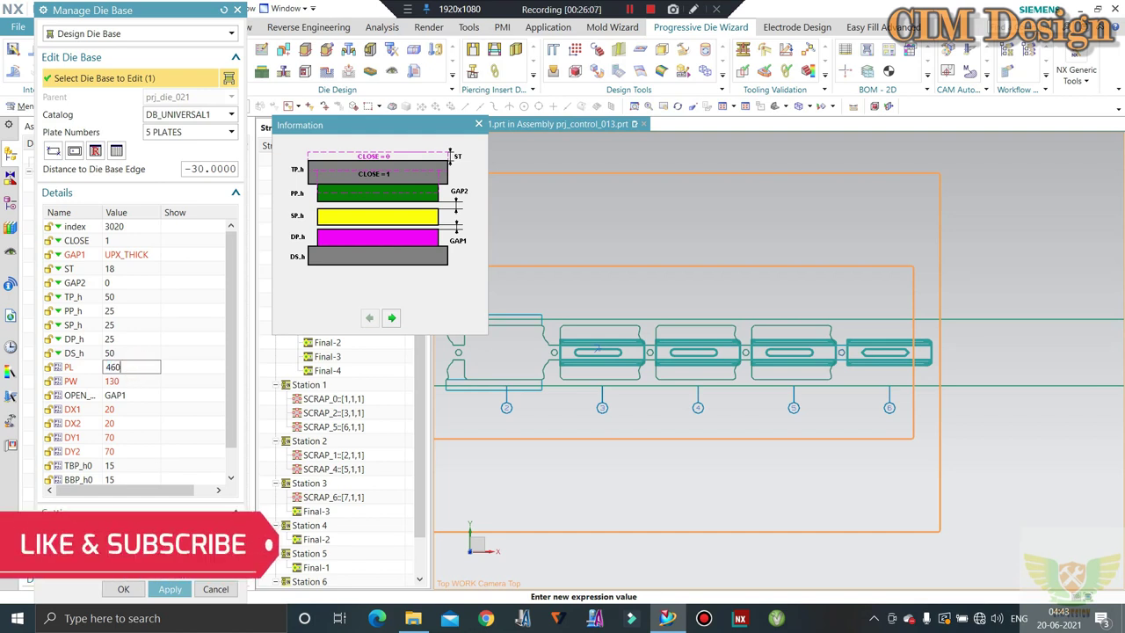
pyautogui.click(170, 588)
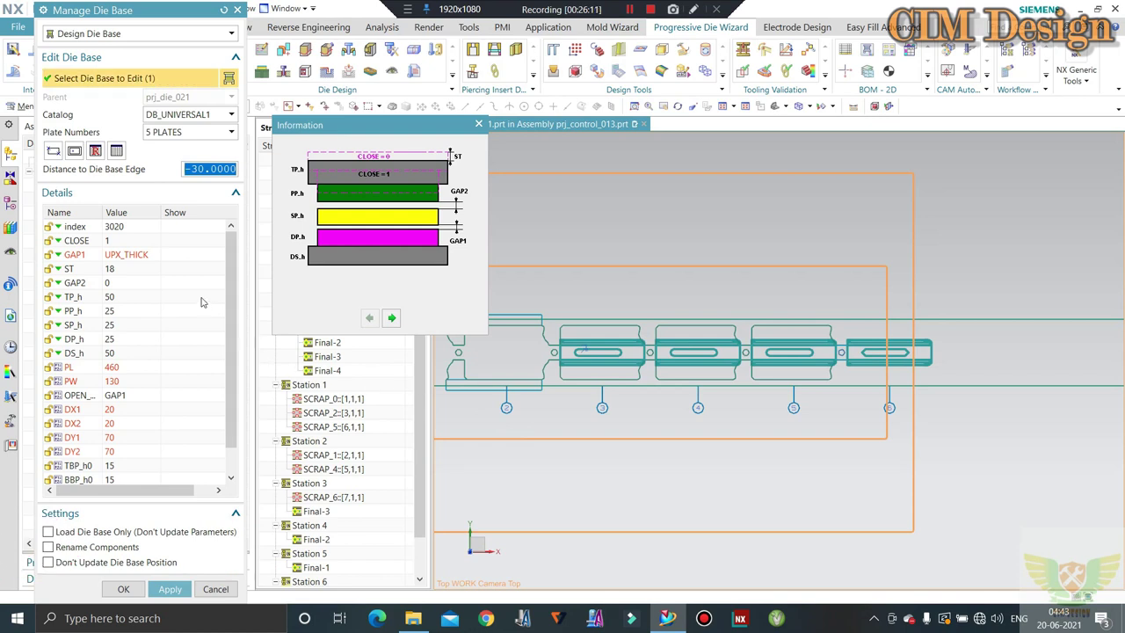
pyautogui.click(129, 366)
pyautogui.click(129, 367)
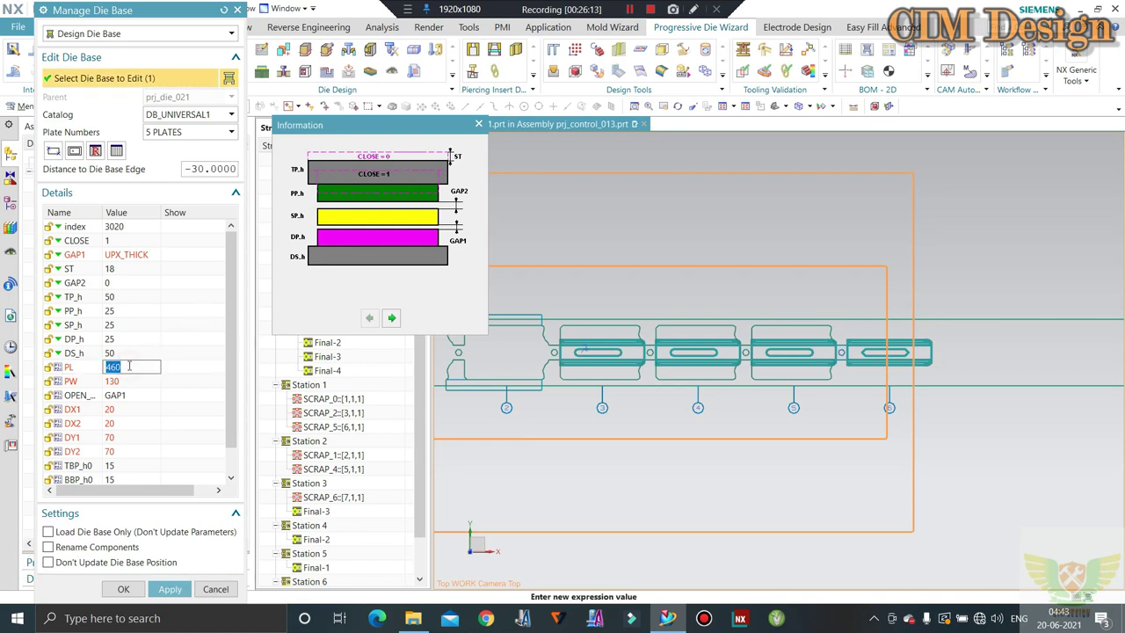
pyautogui.write('450')
pyautogui.click(169, 589)
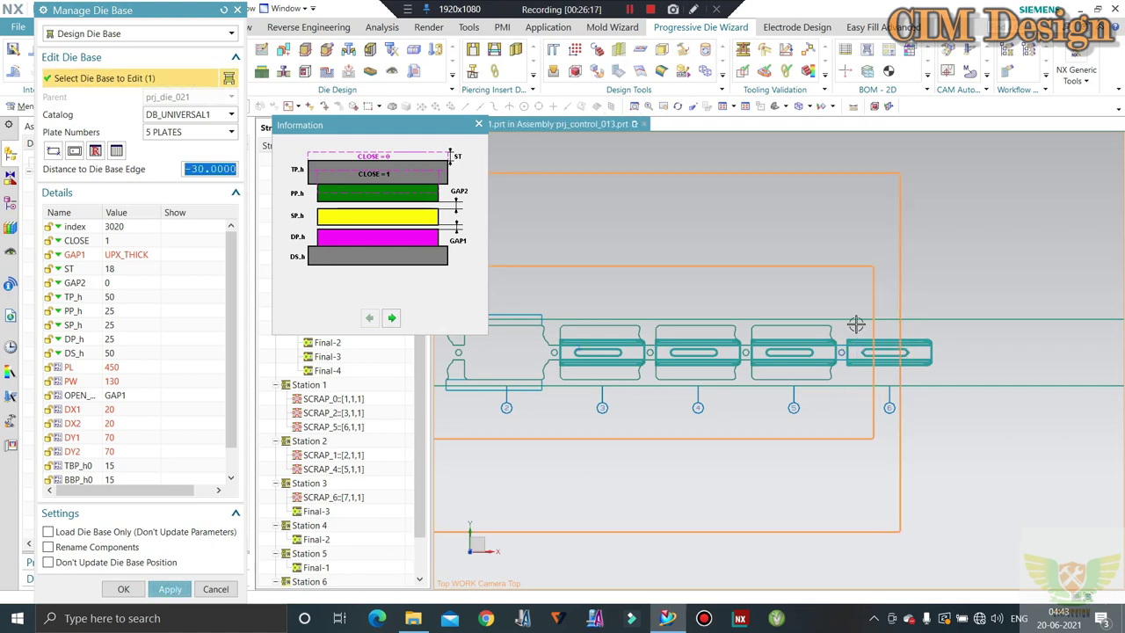
# Review the layout in a top view and confirm the five-plate DB_UNIVERSAL1 die base
pyautogui.scroll(-3, 1066, 322)
pyautogui.scroll(-2, 966, 337)
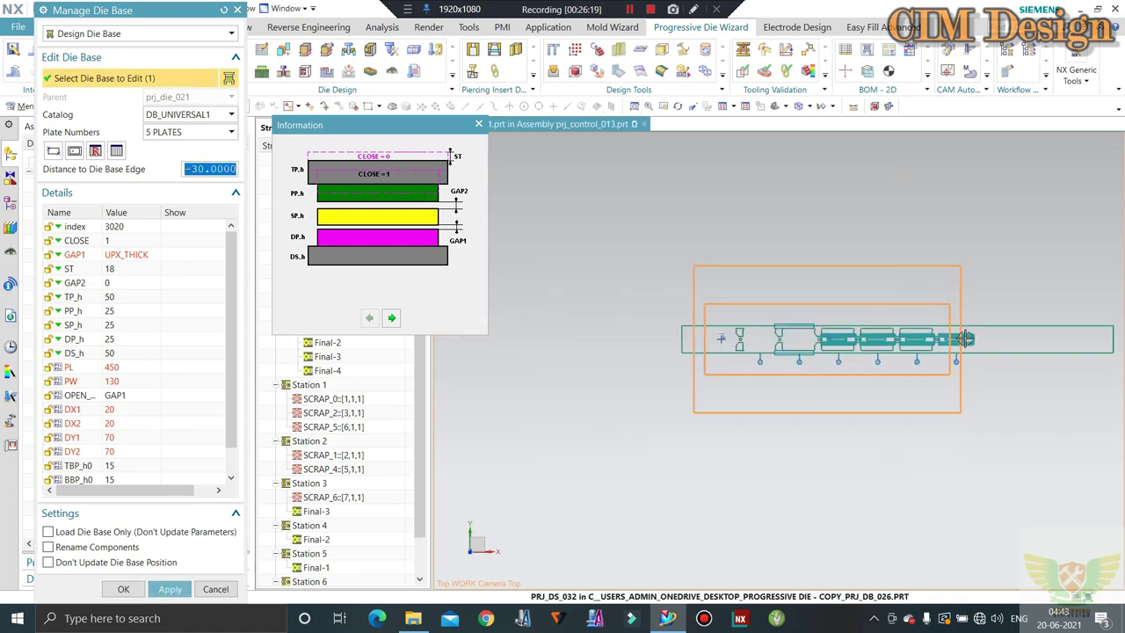
pyautogui.moveTo(962, 317); pyautogui.dragTo(932, 313, button='middle')
pyautogui.press('F8')
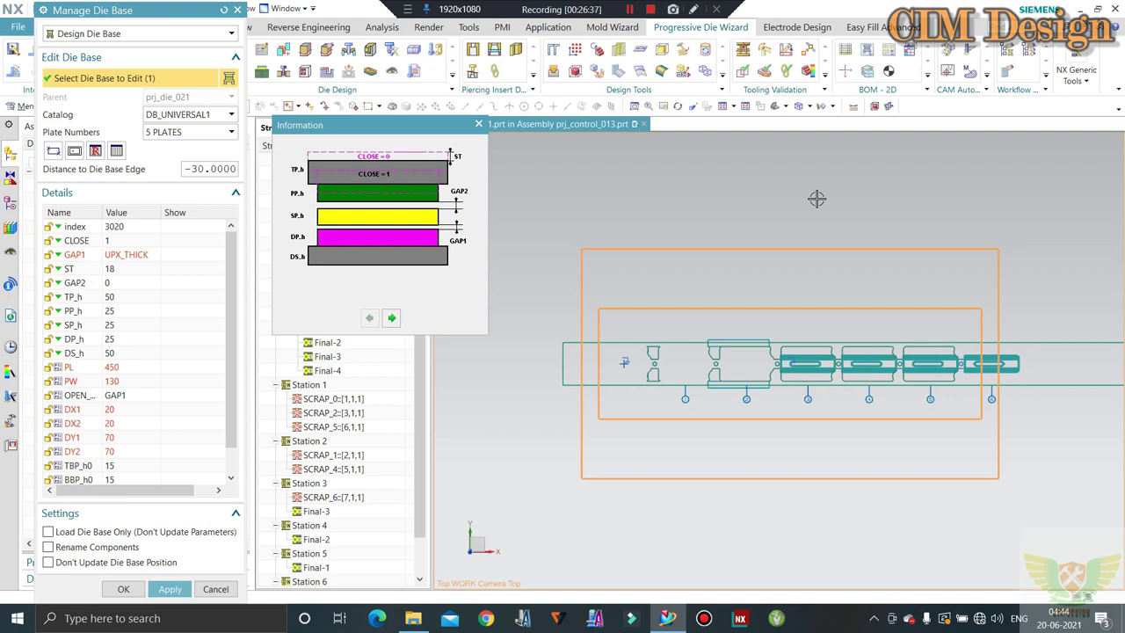
pyautogui.click(629, 10)
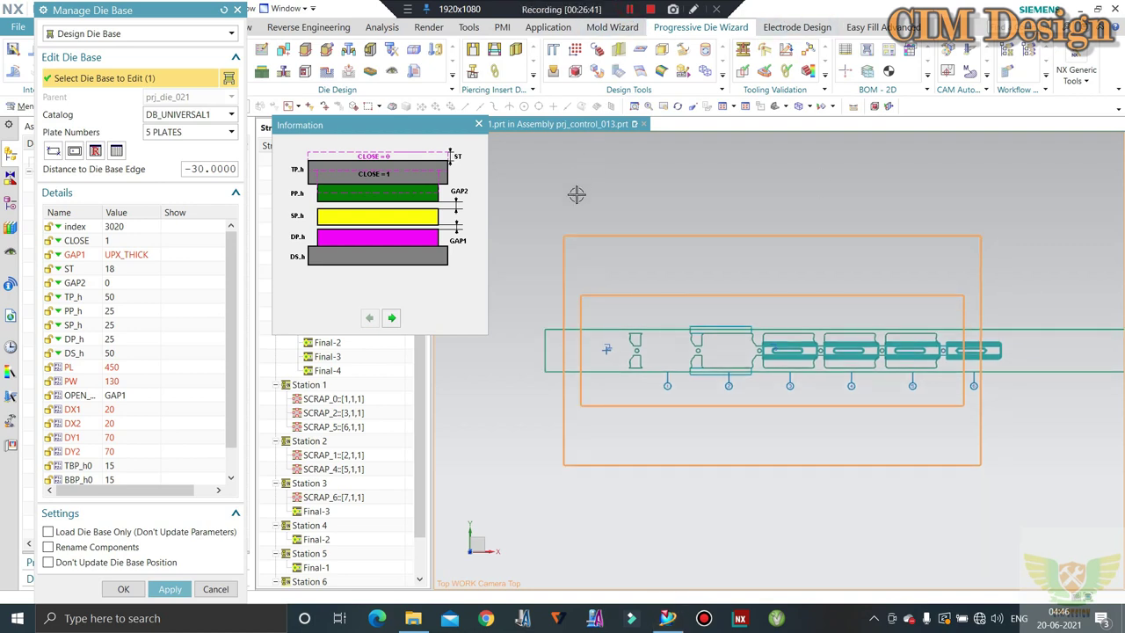
pyautogui.click(137, 589)
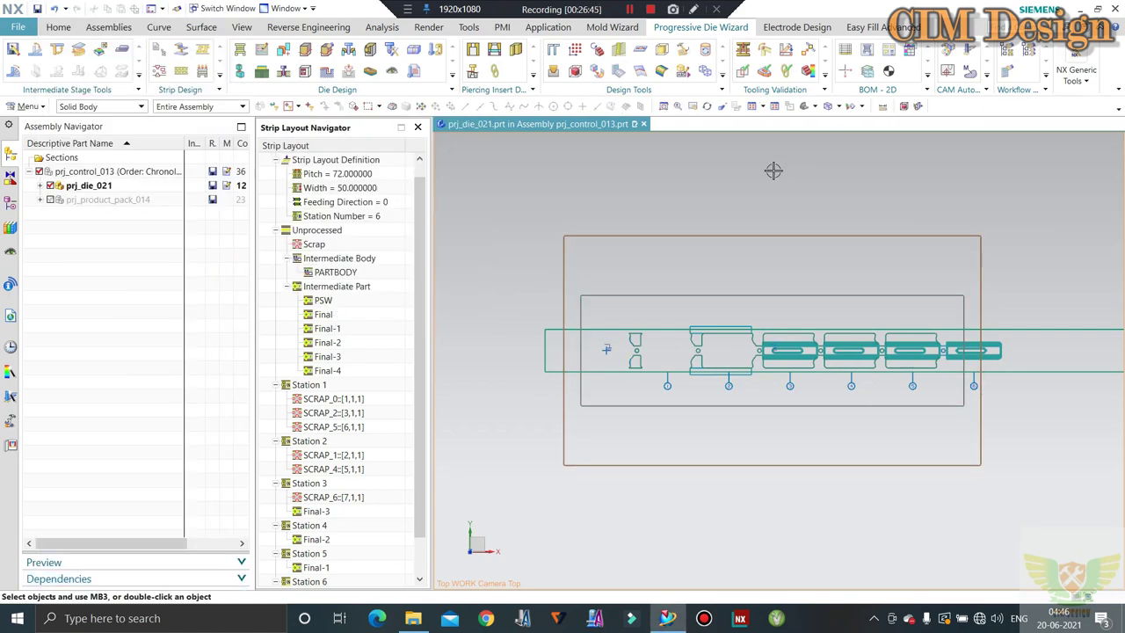
# Orbit and zoom around the die base plates and green strip, then snap back to a front view
pyautogui.moveTo(545, 367)
pyautogui.mouseDown(button='middle')
pyautogui.moveTo(550, 306)
pyautogui.moveTo(517, 195)
pyautogui.moveTo(540, 220)
pyautogui.mouseUp(button='middle')
pyautogui.scroll(3, 658, 346)
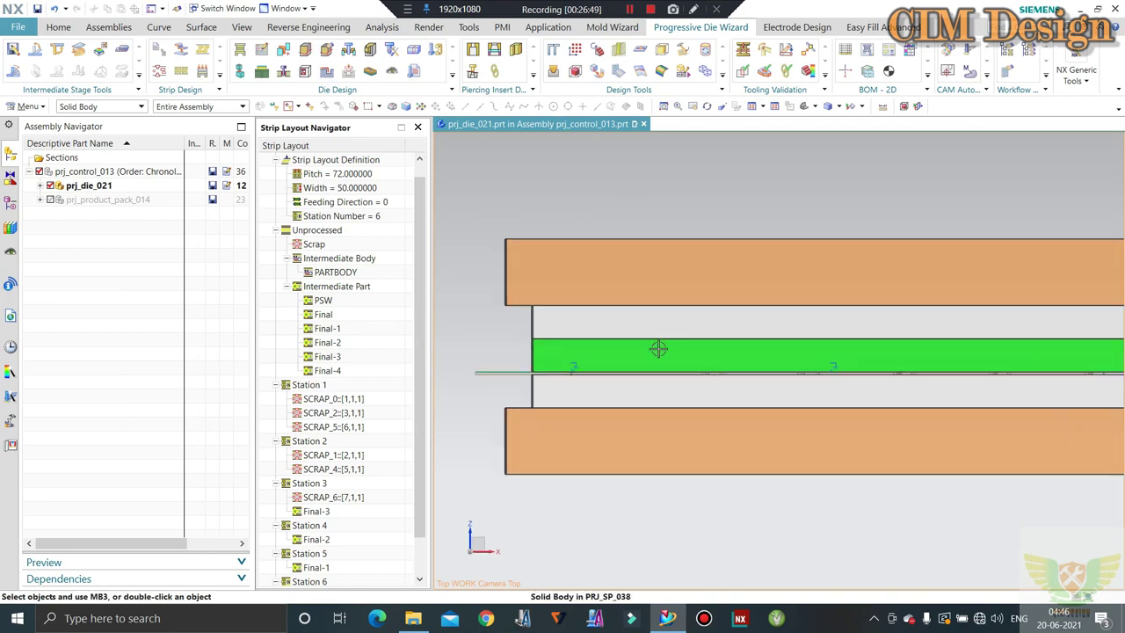
pyautogui.scroll(3, 557, 378)
pyautogui.moveTo(557, 378)
pyautogui.mouseDown(button='middle')
pyautogui.moveTo(557, 351)
pyautogui.moveTo(530, 326)
pyautogui.mouseUp(button='middle')
pyautogui.scroll(2, 514, 374)
pyautogui.scroll(-2, 665, 364)
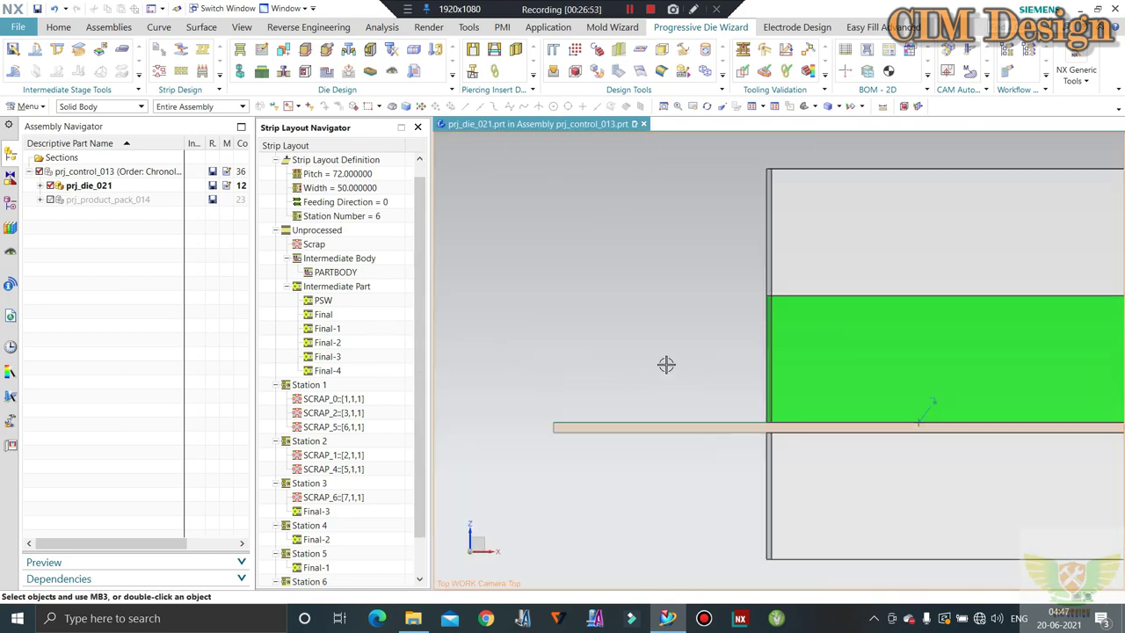
pyautogui.scroll(-3, 694, 346)
pyautogui.moveTo(693, 346)
pyautogui.mouseDown(button='middle')
pyautogui.moveTo(711, 351)
pyautogui.moveTo(615, 330)
pyautogui.mouseUp(button='middle')
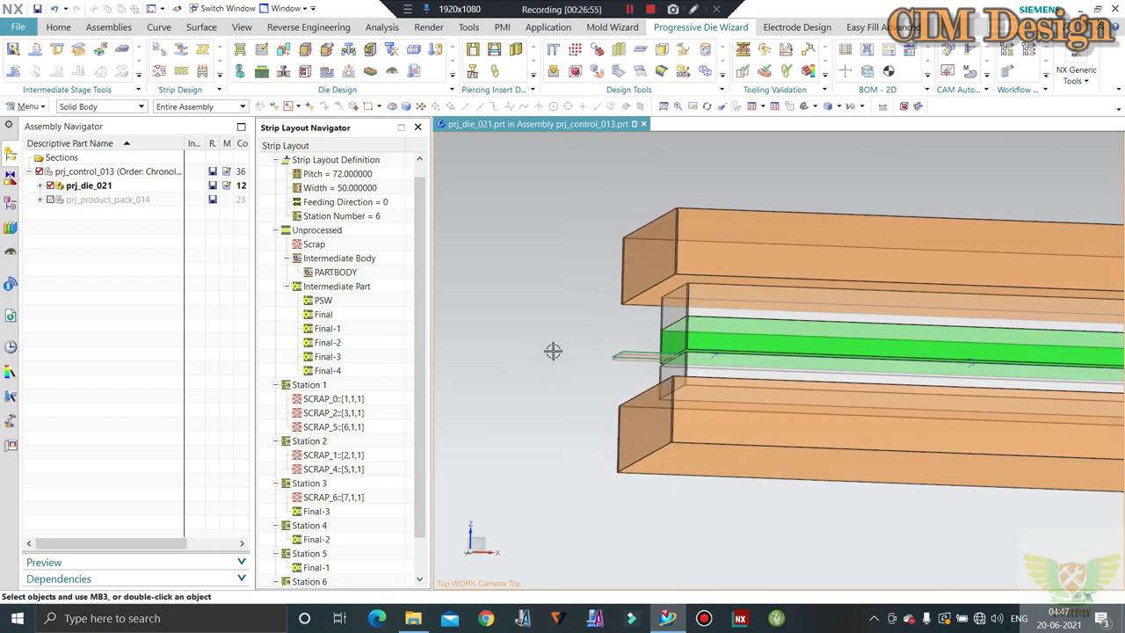
pyautogui.moveTo(550, 266)
pyautogui.mouseDown(button='middle')
pyautogui.moveTo(537, 311)
pyautogui.moveTo(540, 256)
pyautogui.mouseUp(button='middle')
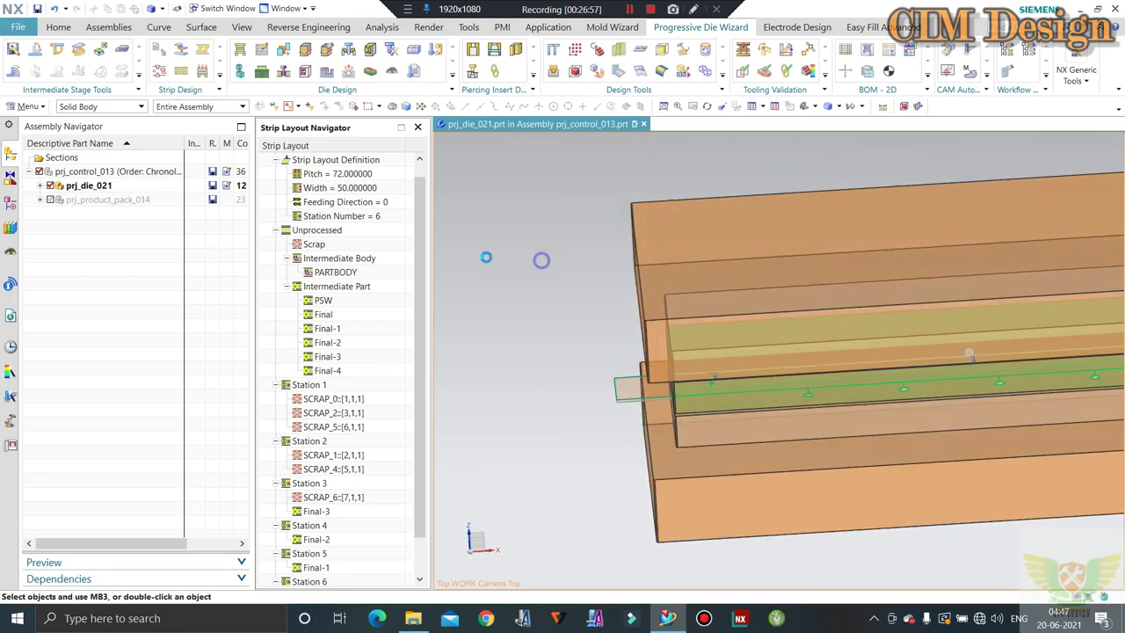
pyautogui.press('F8')
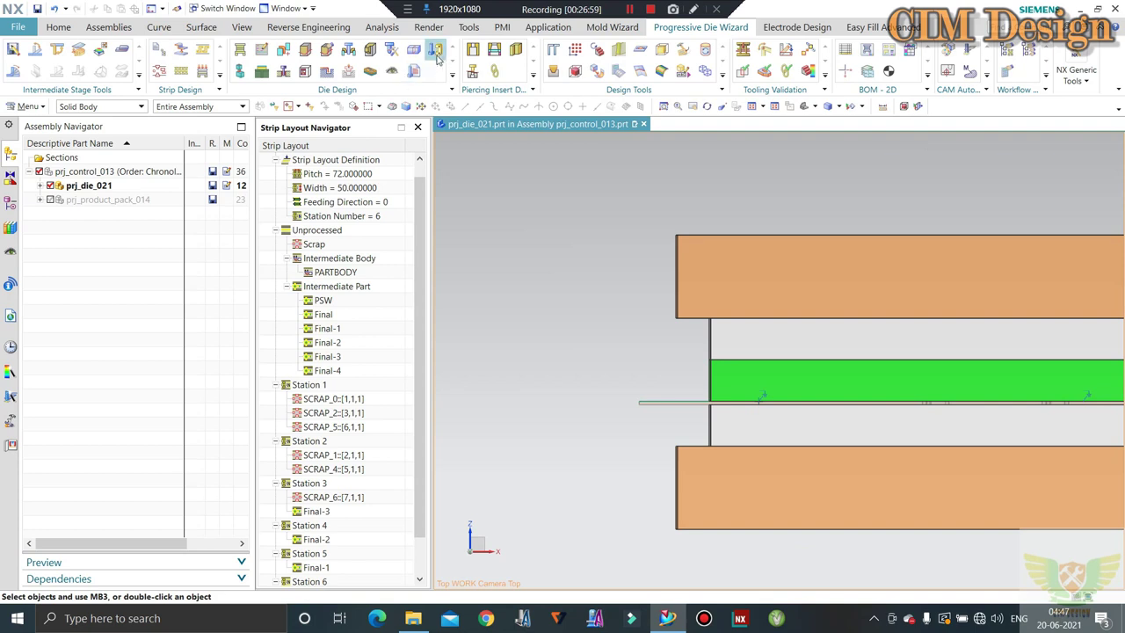
# Cancel Standard Part Management without adding a part and show the View Manager's die view groups
pyautogui.click(437, 53)
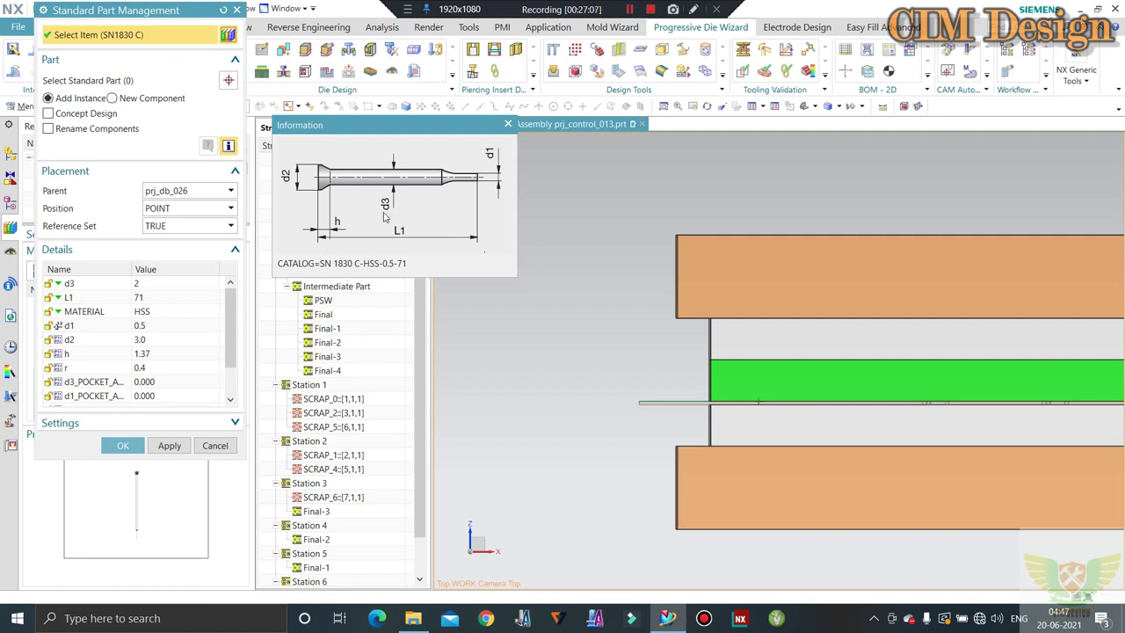
pyautogui.click(215, 447)
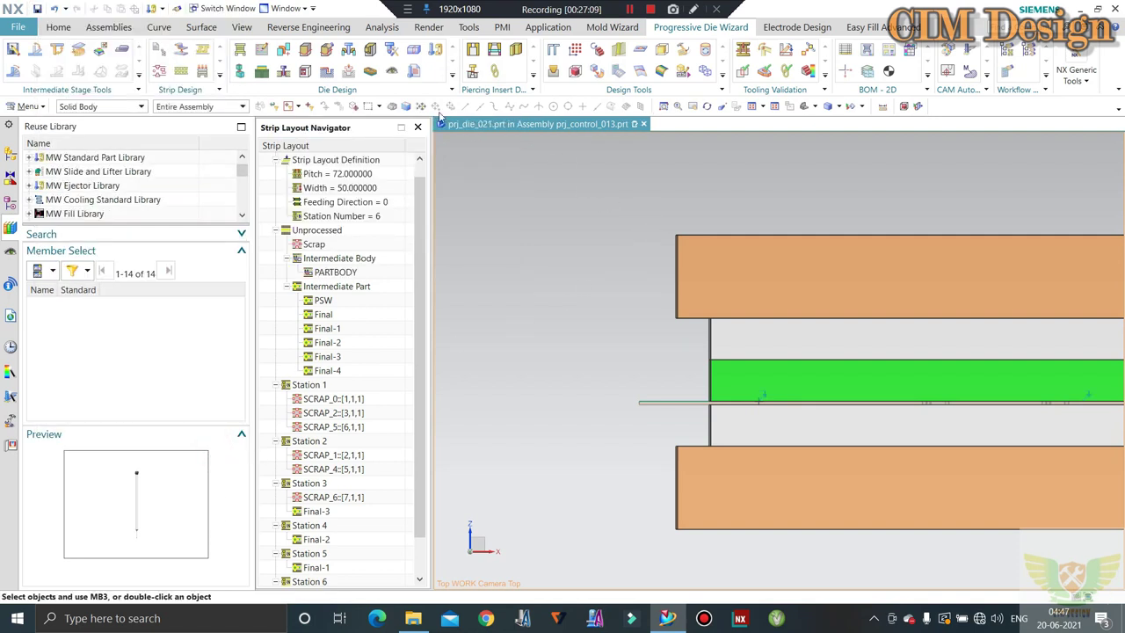
pyautogui.click(392, 71)
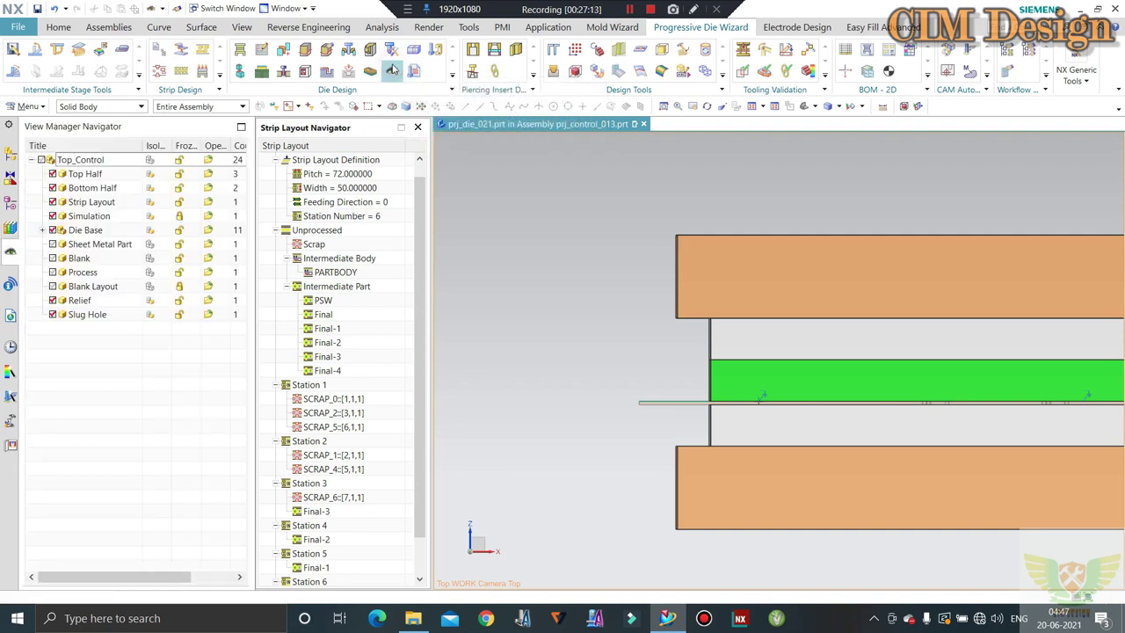
pyautogui.scroll(-3, 502, 263)
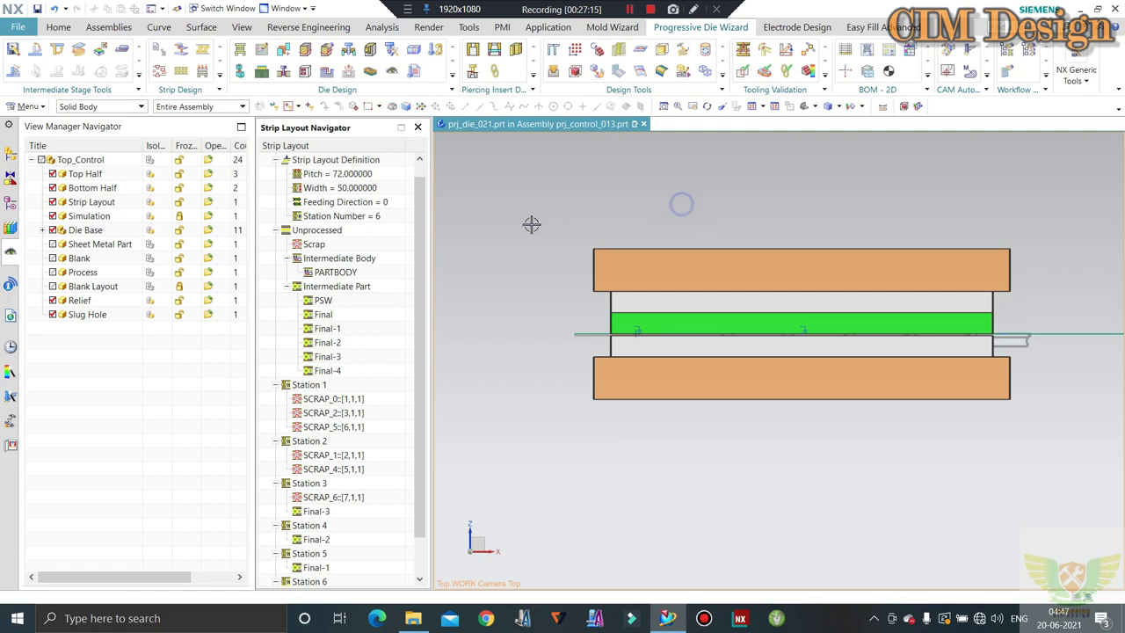
pyautogui.click(79, 176)
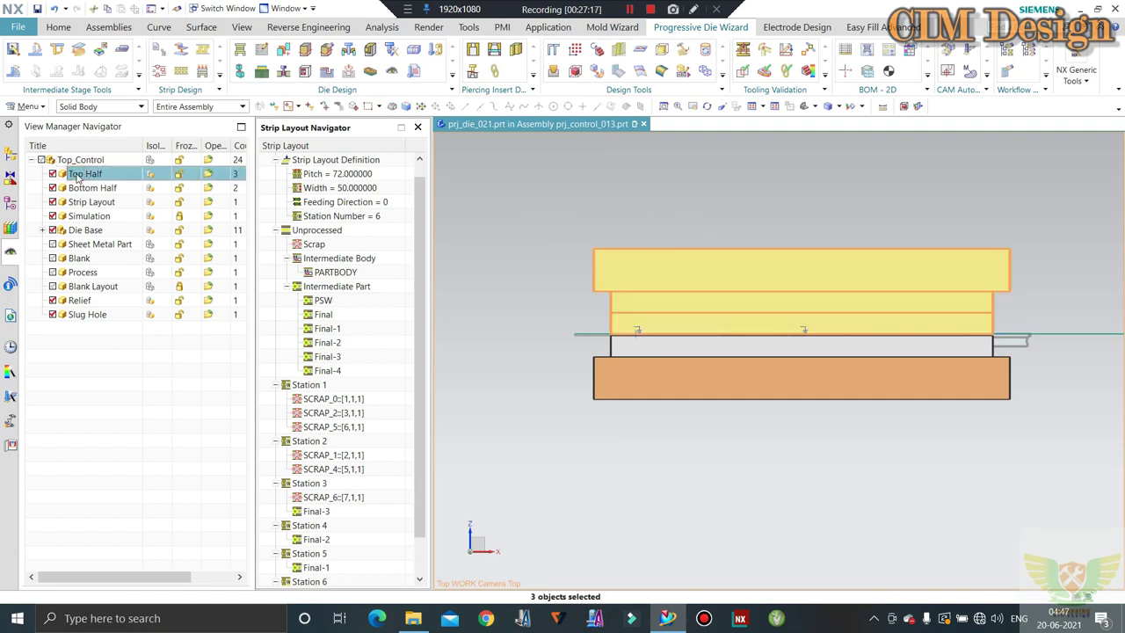
pyautogui.click(85, 188)
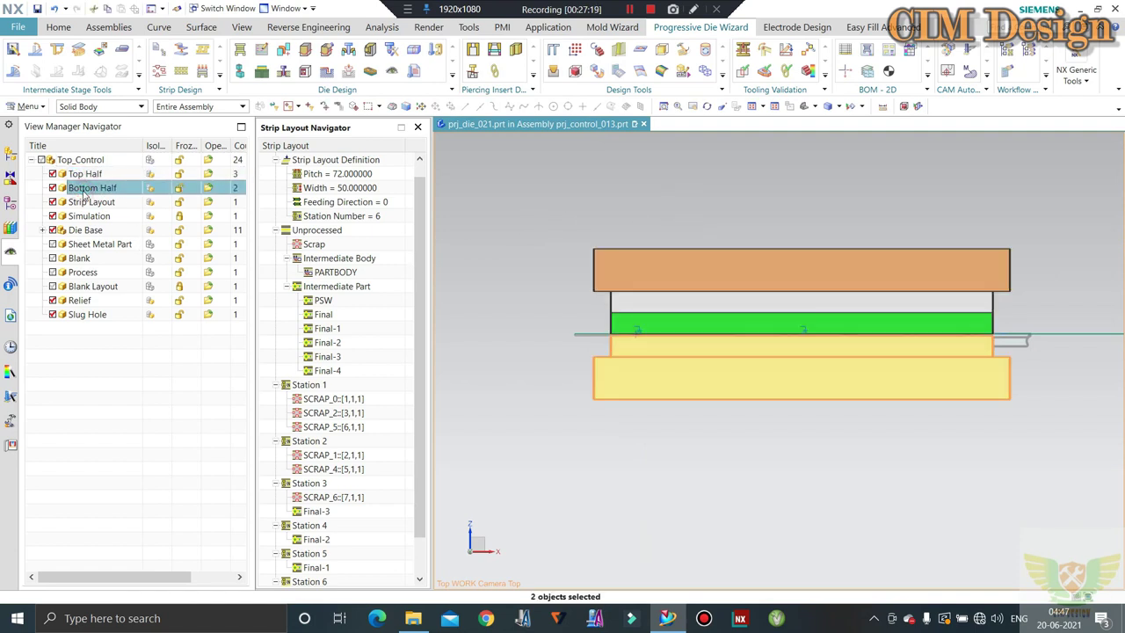
pyautogui.click(79, 203)
pyautogui.moveTo(478, 296); pyautogui.dragTo(534, 334, button='middle')
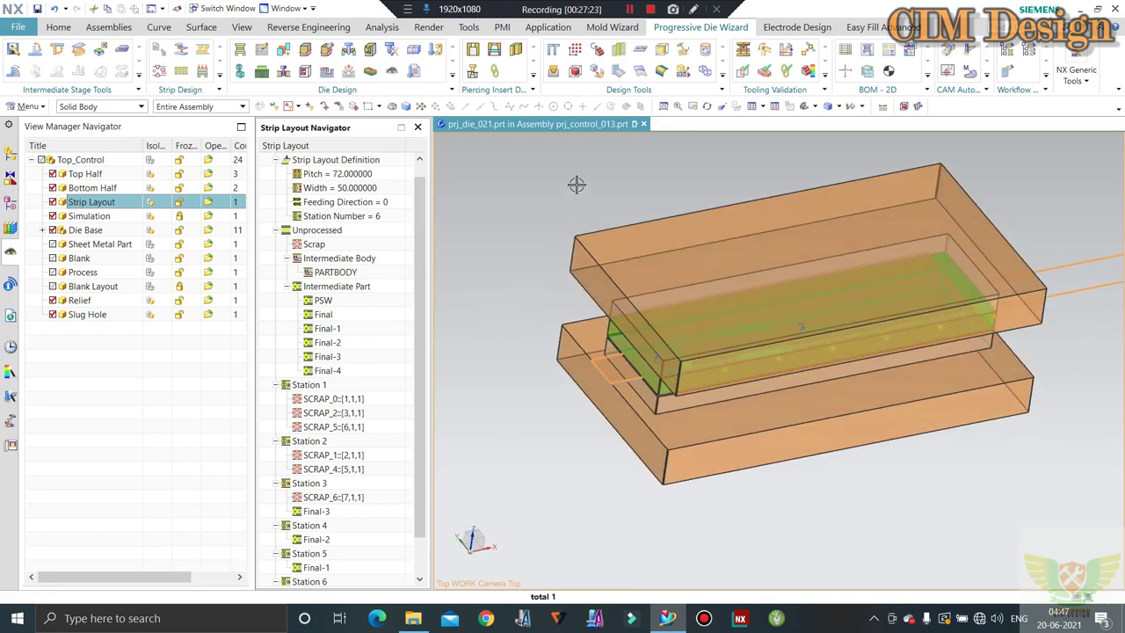
pyautogui.hotkey('ctrl', 'alt', 'f')
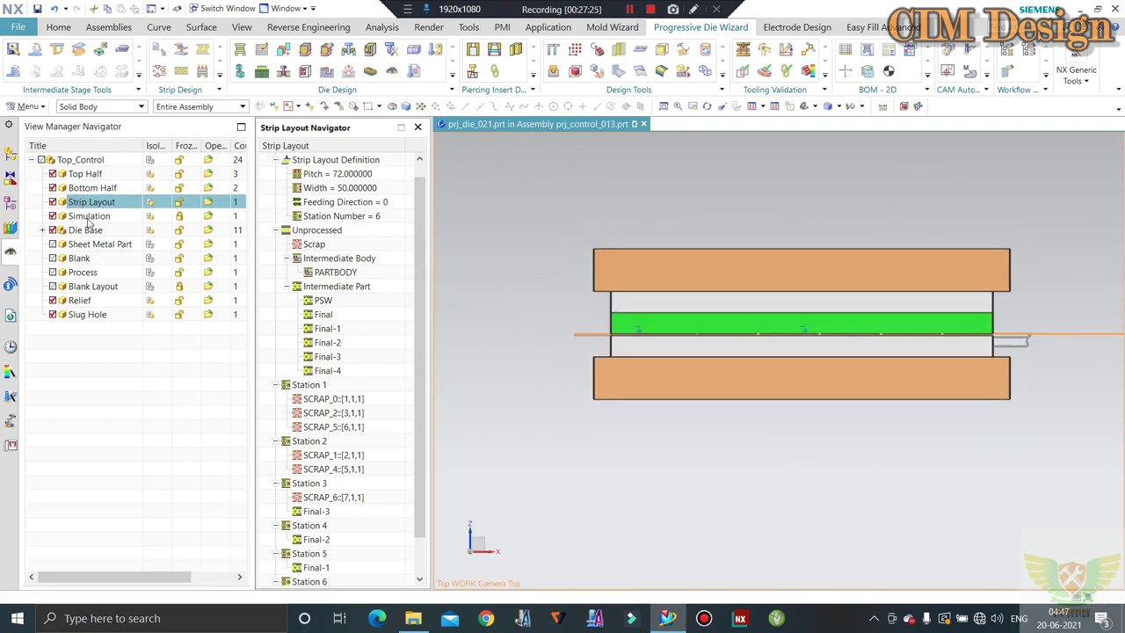
pyautogui.click(88, 216)
pyautogui.moveTo(832, 264)
pyautogui.mouseDown(button='middle')
pyautogui.moveTo(847, 264)
pyautogui.moveTo(857, 290)
pyautogui.mouseUp(button='middle')
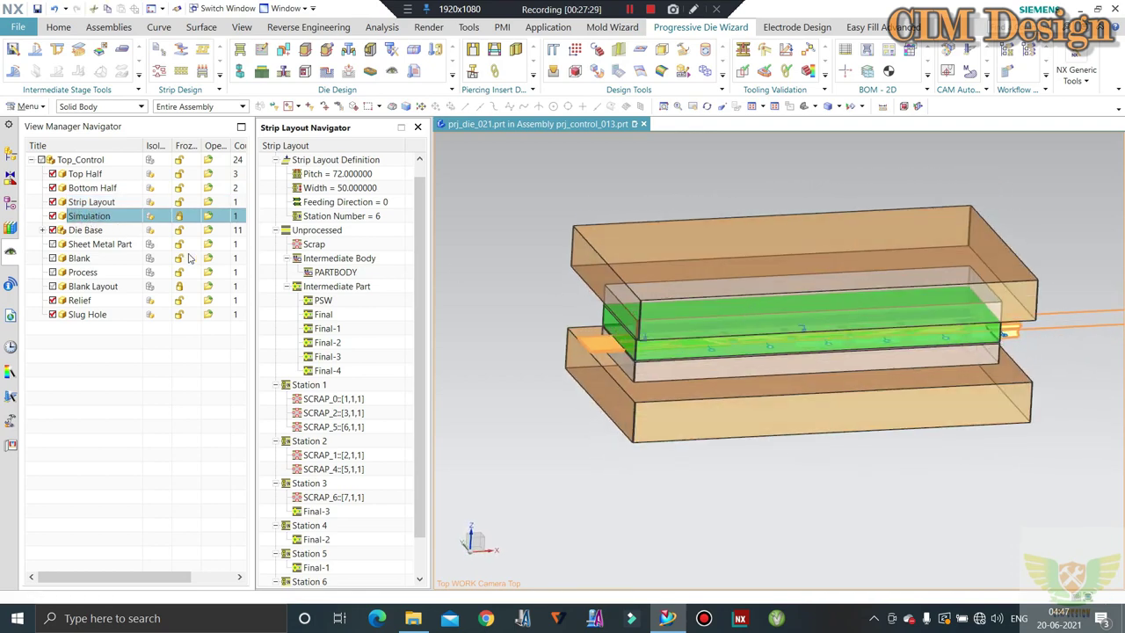
pyautogui.click(111, 234)
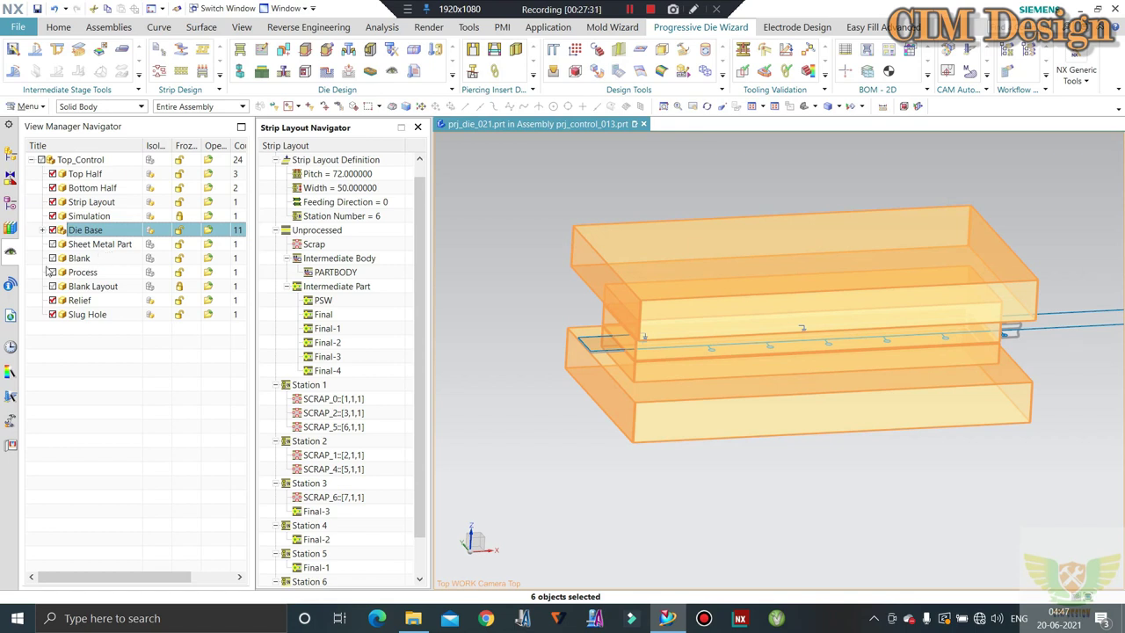
pyautogui.click(93, 246)
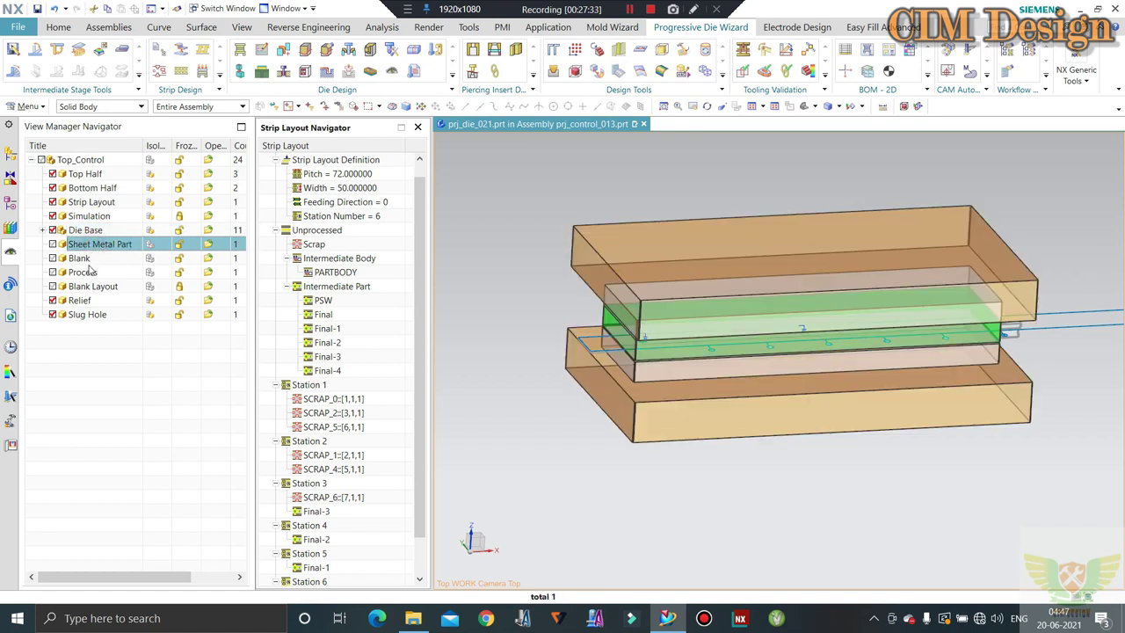
pyautogui.click(86, 260)
pyautogui.click(85, 274)
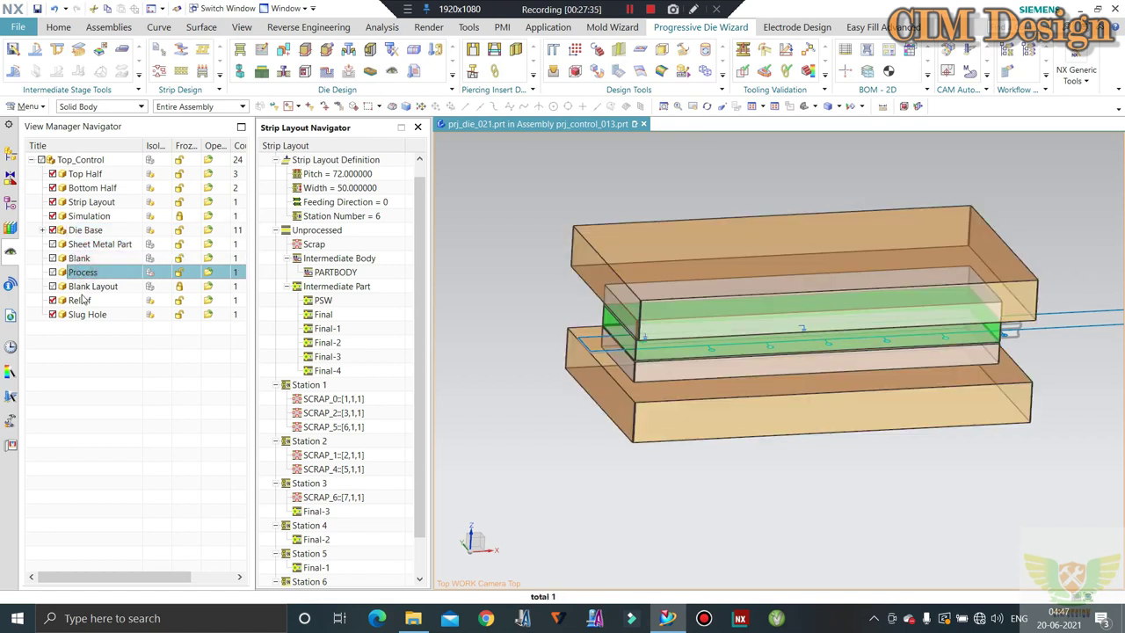
pyautogui.click(83, 290)
pyautogui.click(83, 303)
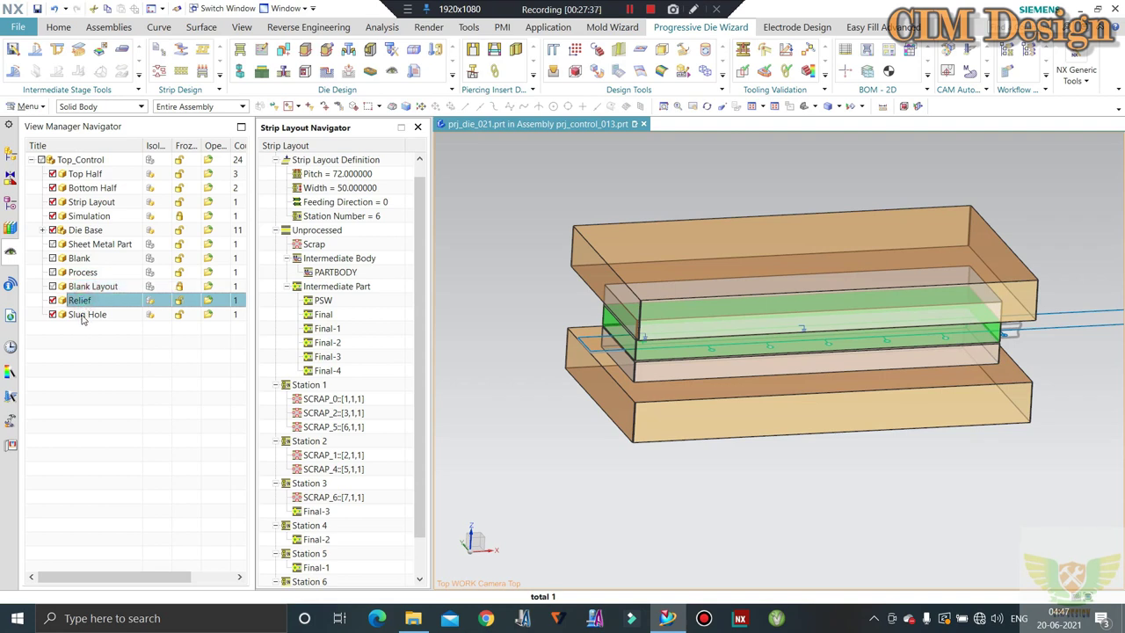
pyautogui.click(84, 316)
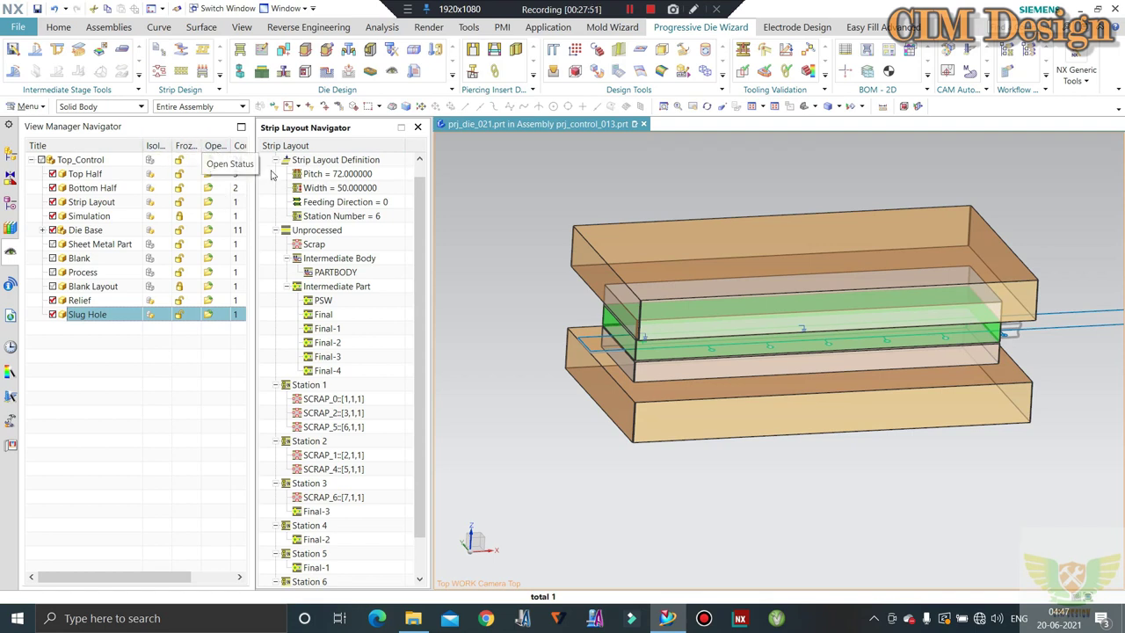
pyautogui.moveTo(498, 304); pyautogui.dragTo(700, 271, button='middle')
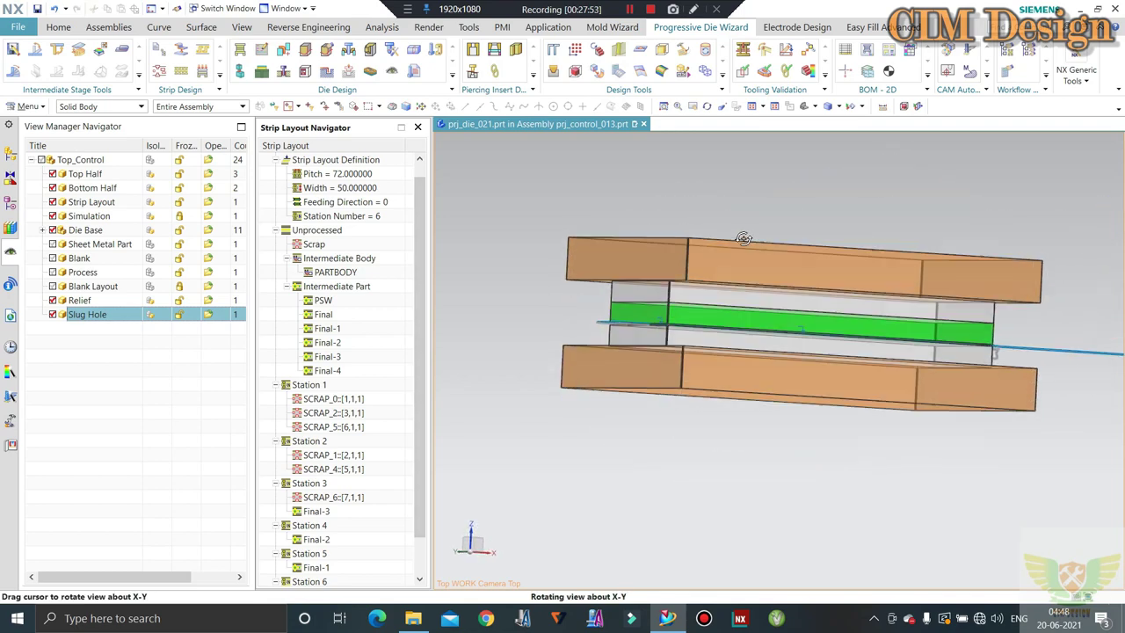
pyautogui.click(700, 271)
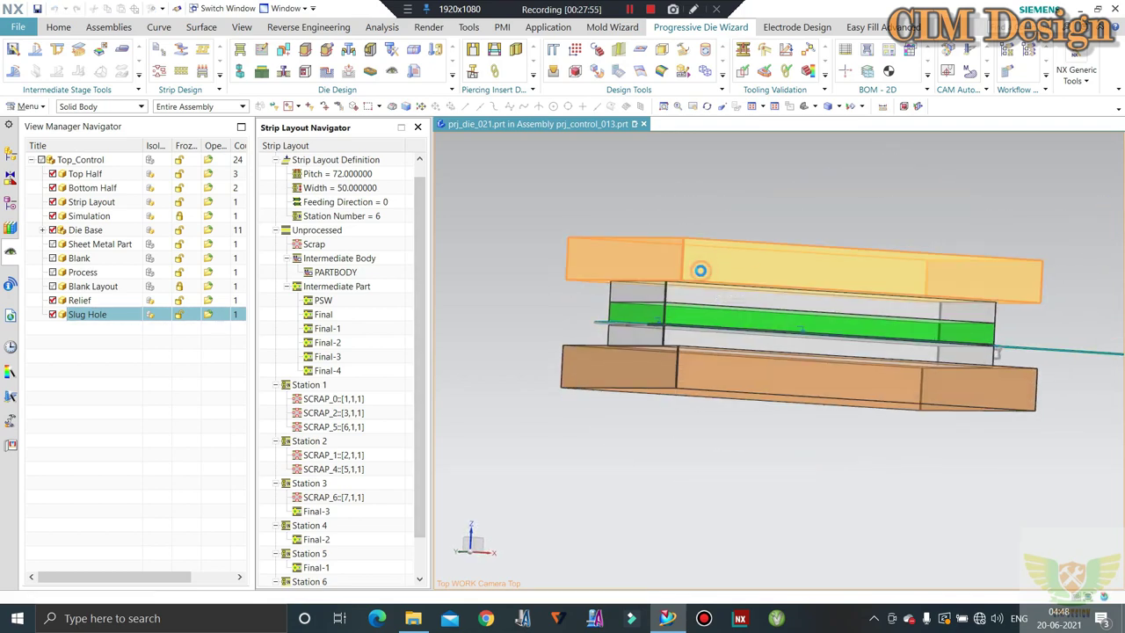
pyautogui.hotkey('ctrl', 'j')
# Close the display settings and make top plate prj_tp_030 the work part in a front view
pyautogui.click(210, 390)
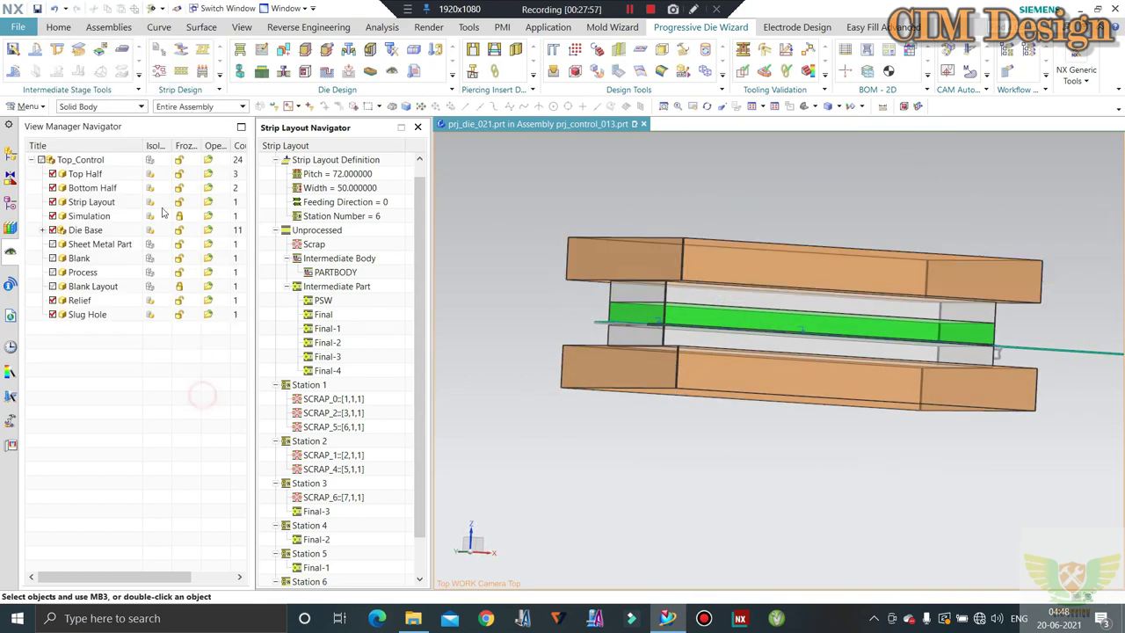
pyautogui.click(99, 106)
pyautogui.click(87, 116)
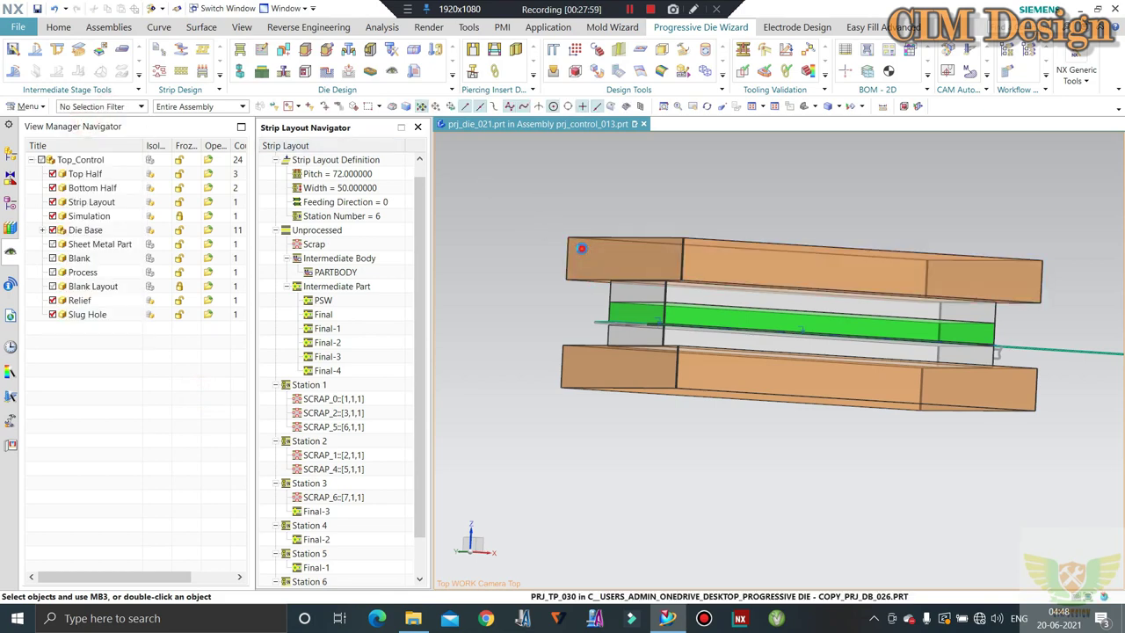
pyautogui.doubleClick(582, 248)
pyautogui.hotkey('ctrl', 'alt', 'f')
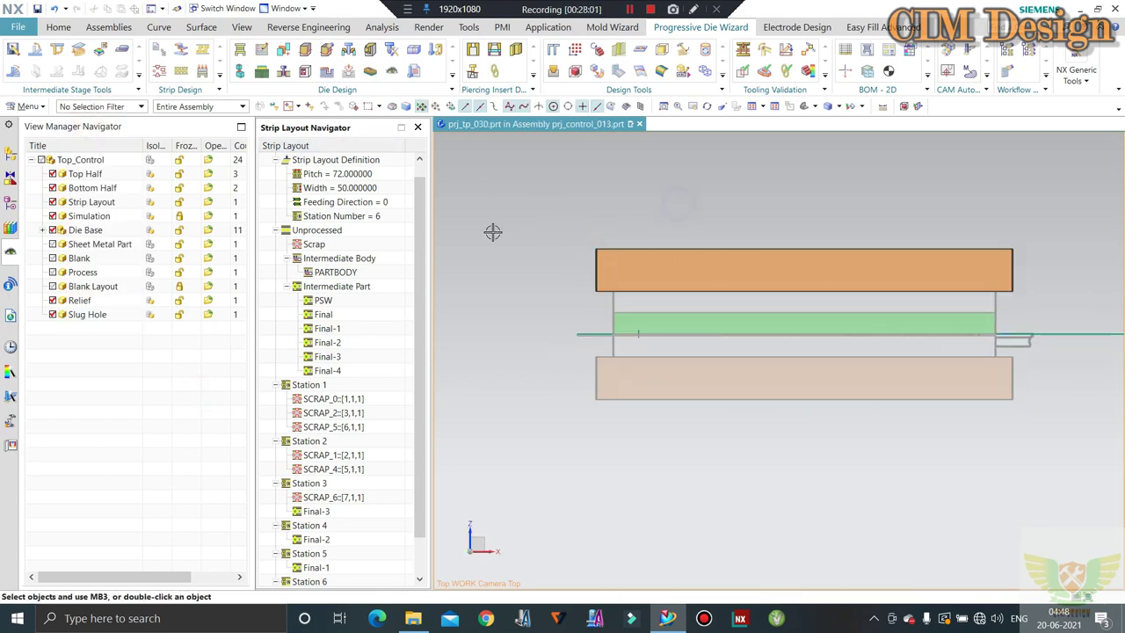
# Try a 2 mm symmetric chamfer on the top plate's 24 edges, then cancel it when it fails
pyautogui.click(58, 28)
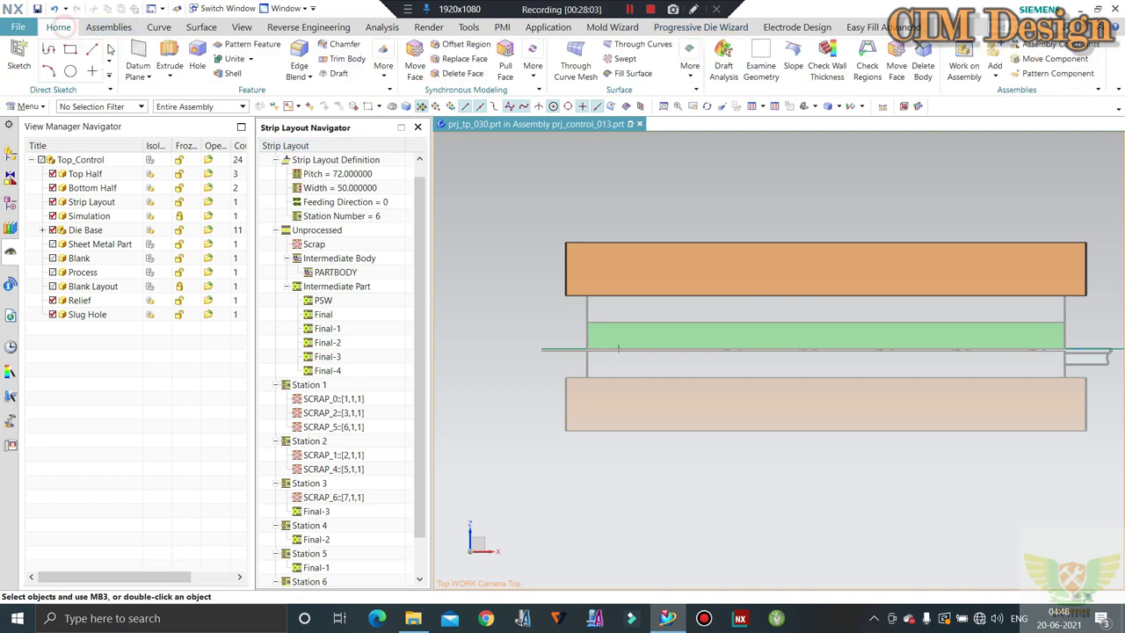
pyautogui.click(330, 45)
pyautogui.scroll(-2, 519, 269)
pyautogui.moveTo(991, 188); pyautogui.dragTo(512, 303)
pyautogui.moveTo(585, 233); pyautogui.dragTo(572, 311, button='middle')
pyautogui.scroll(3, 572, 311)
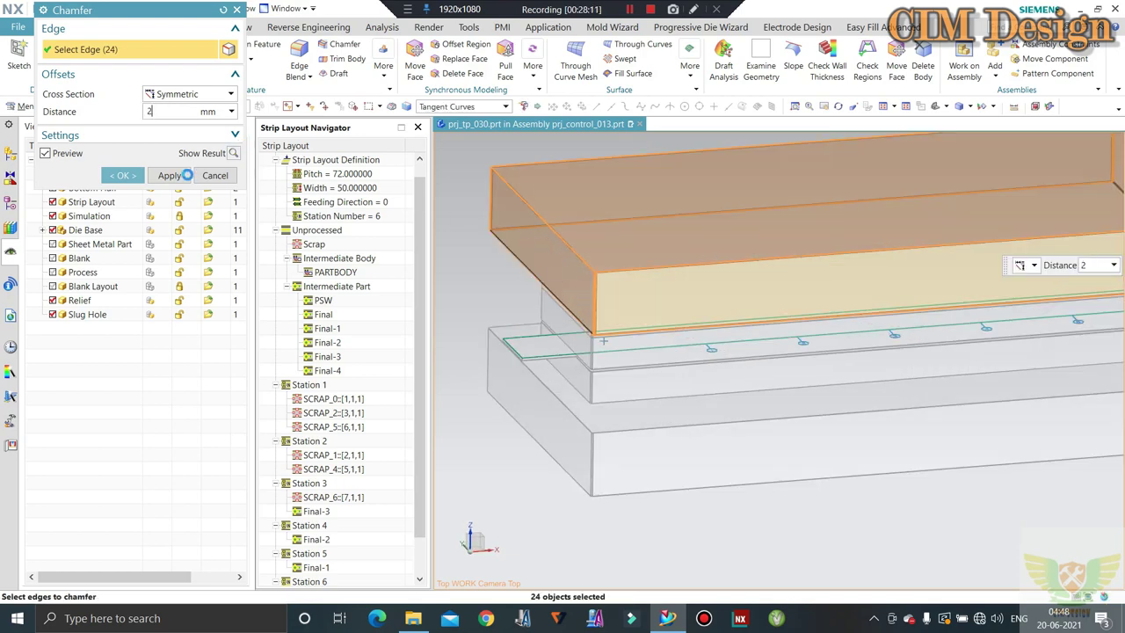
pyautogui.click(173, 175)
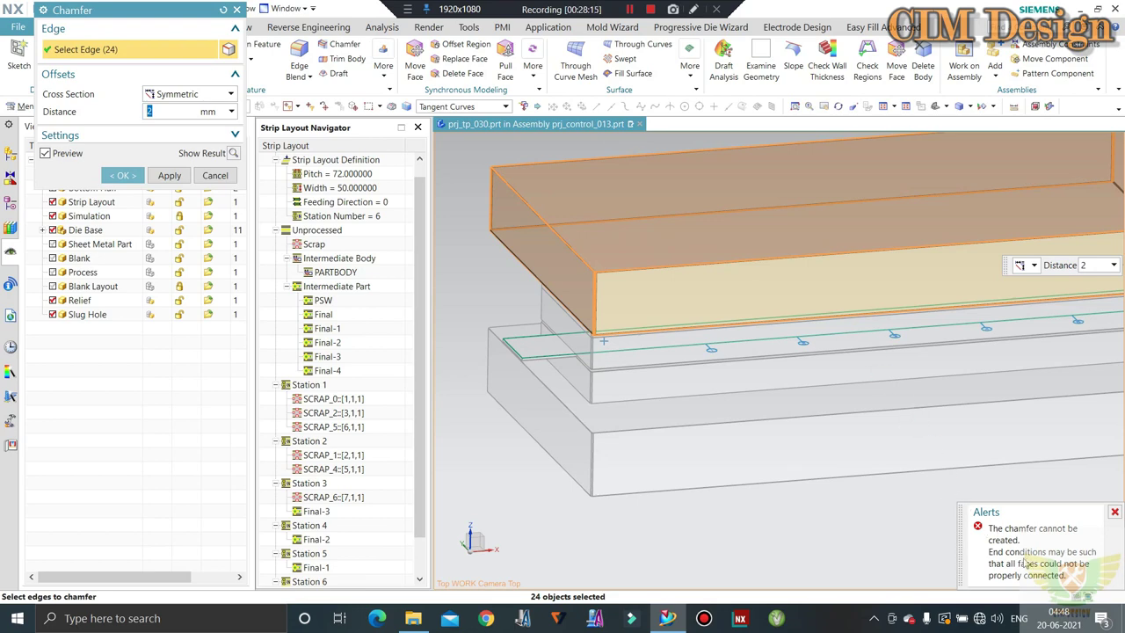
pyautogui.press('Escape')
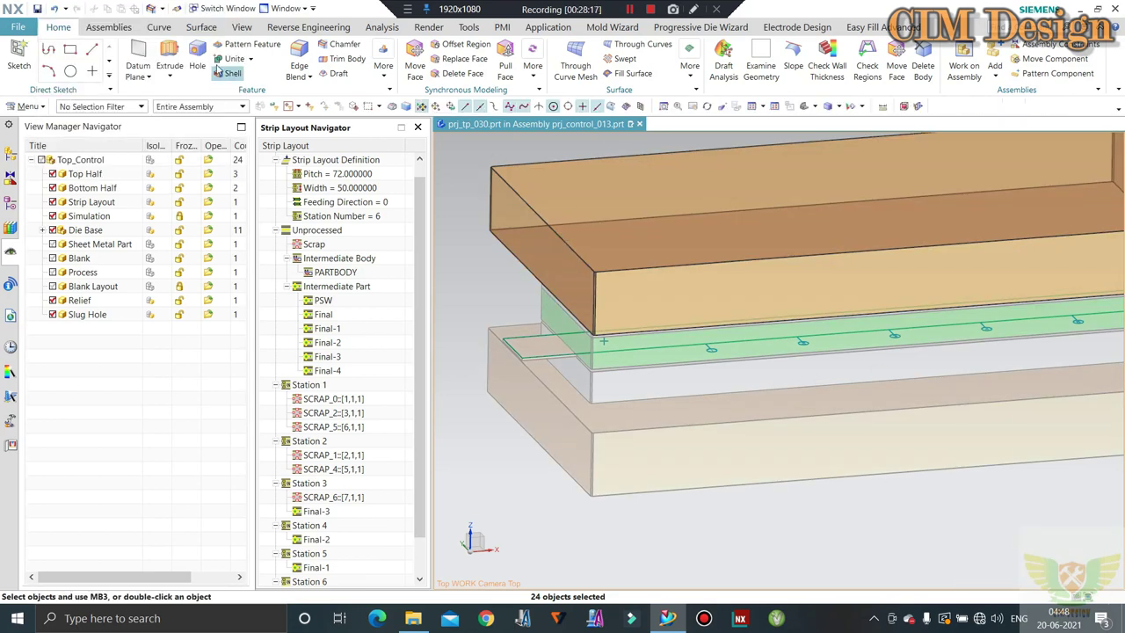
# Chamfer three top-plate edges with a 0.5 mm symmetric chamfer
pyautogui.click(333, 46)
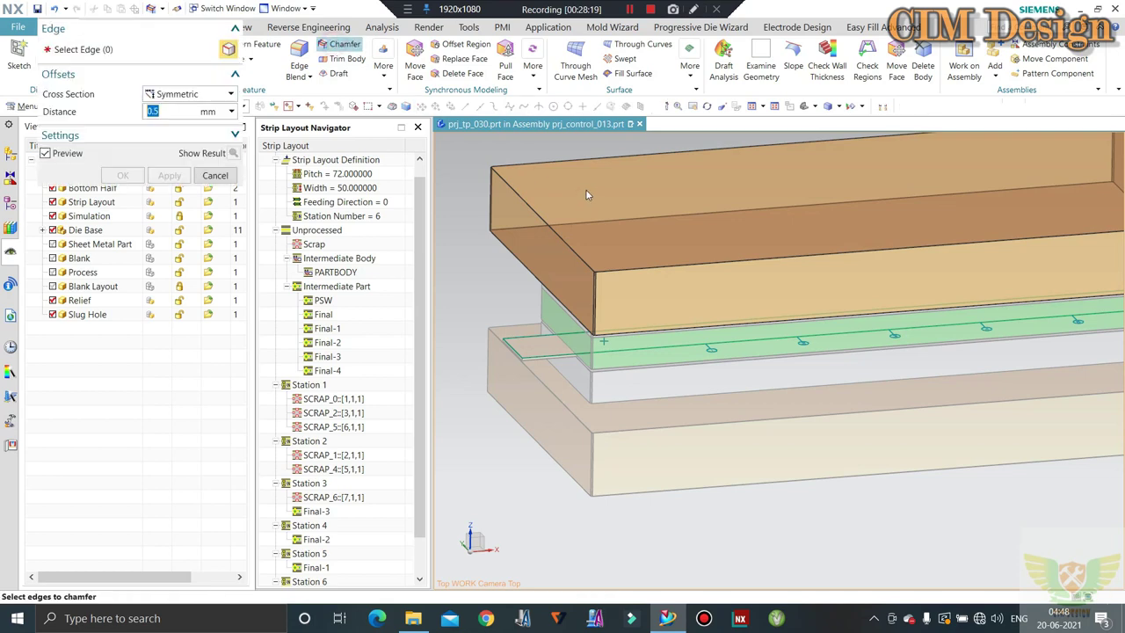
pyautogui.click(579, 165)
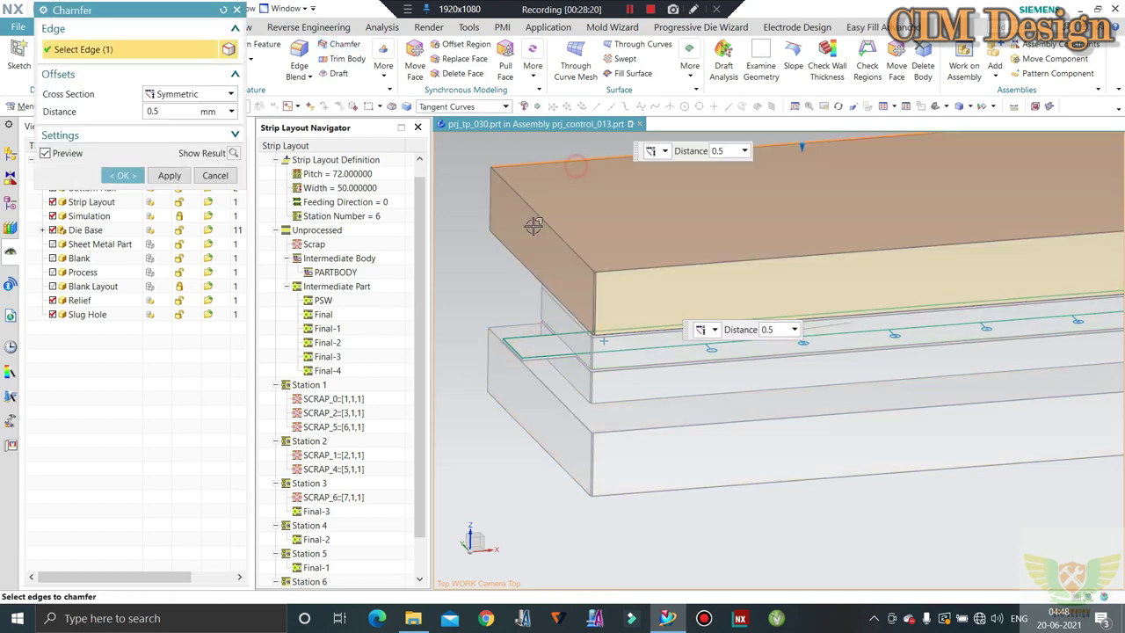
pyautogui.click(637, 269)
pyautogui.scroll(3, 929, 226)
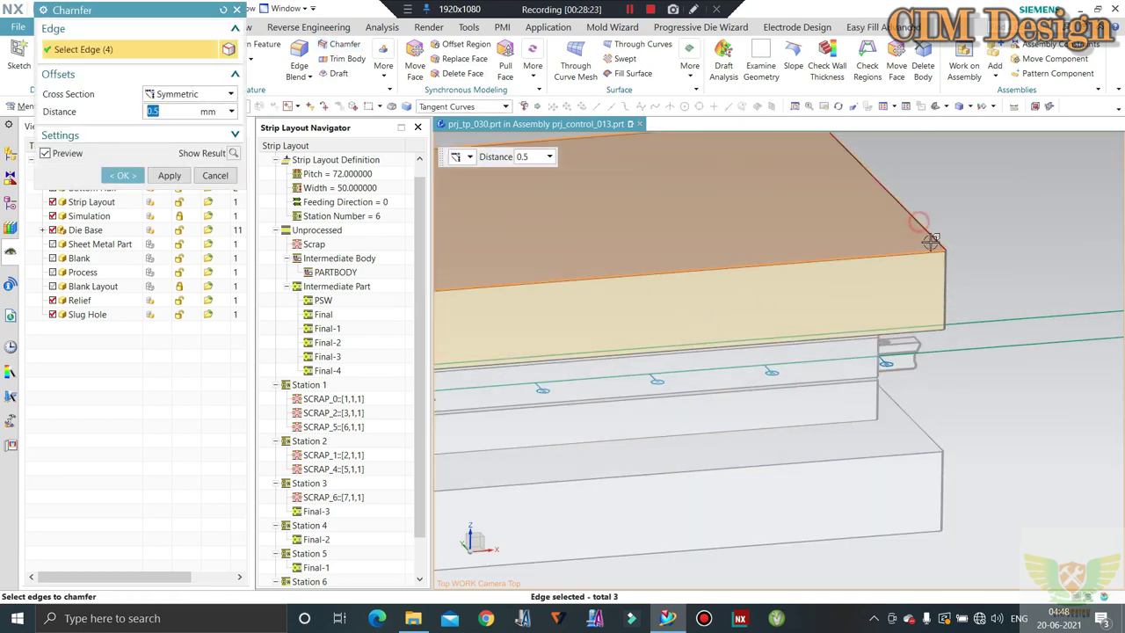
pyautogui.click(947, 246)
pyautogui.middleClick(920, 230)
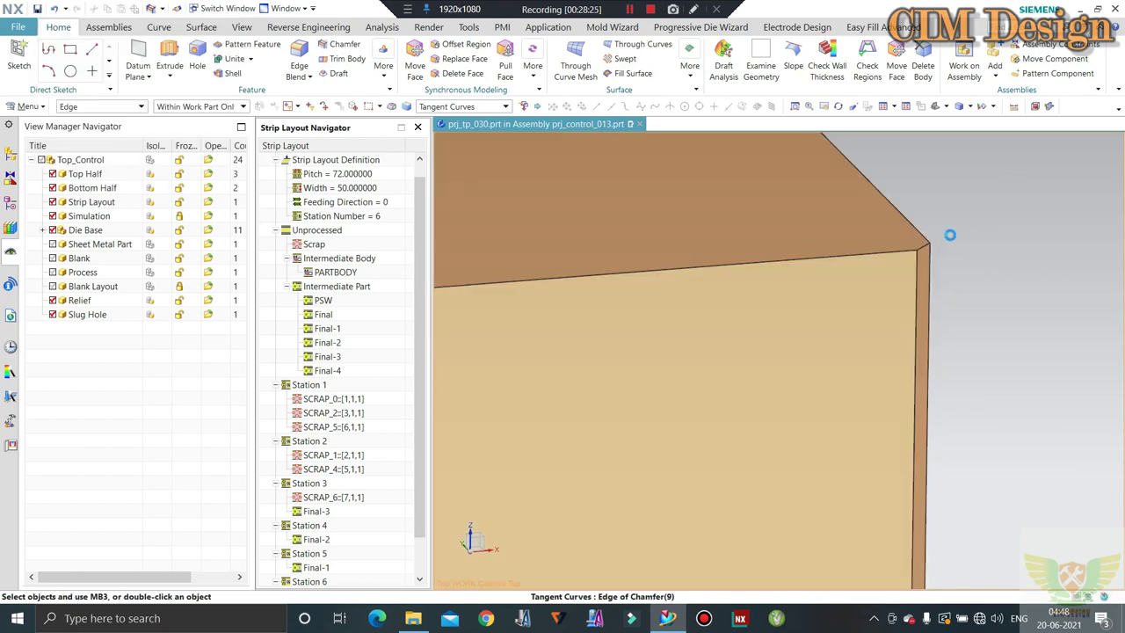
# Start a new 2 mm chamfer and pick the top plate's four upper edges
pyautogui.click(352, 42)
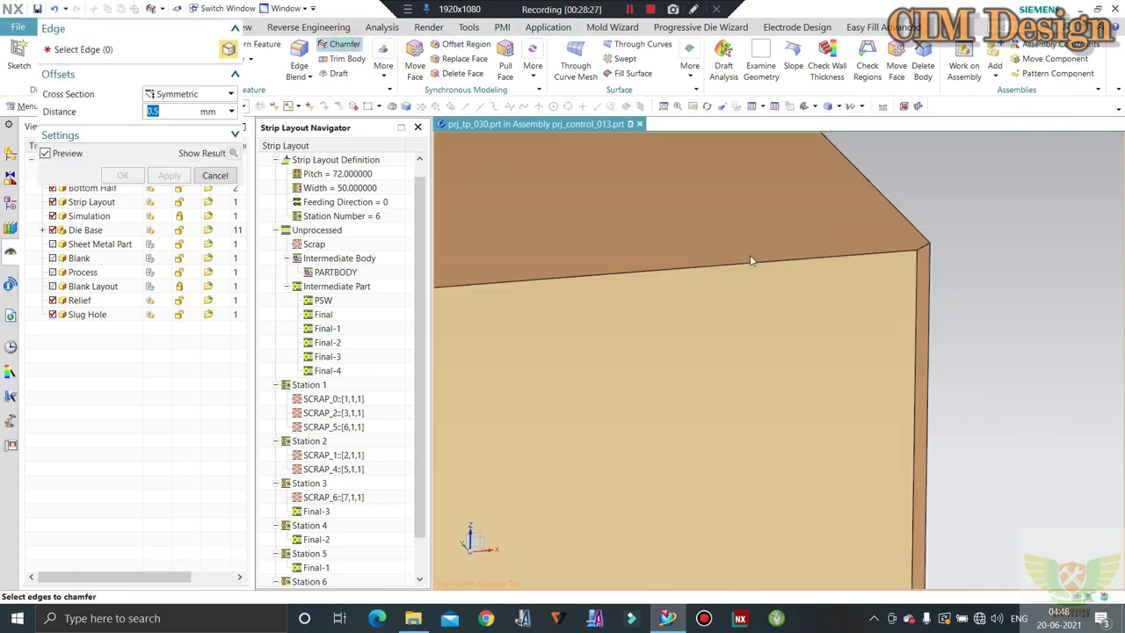
pyautogui.click(770, 262)
pyautogui.click(897, 205)
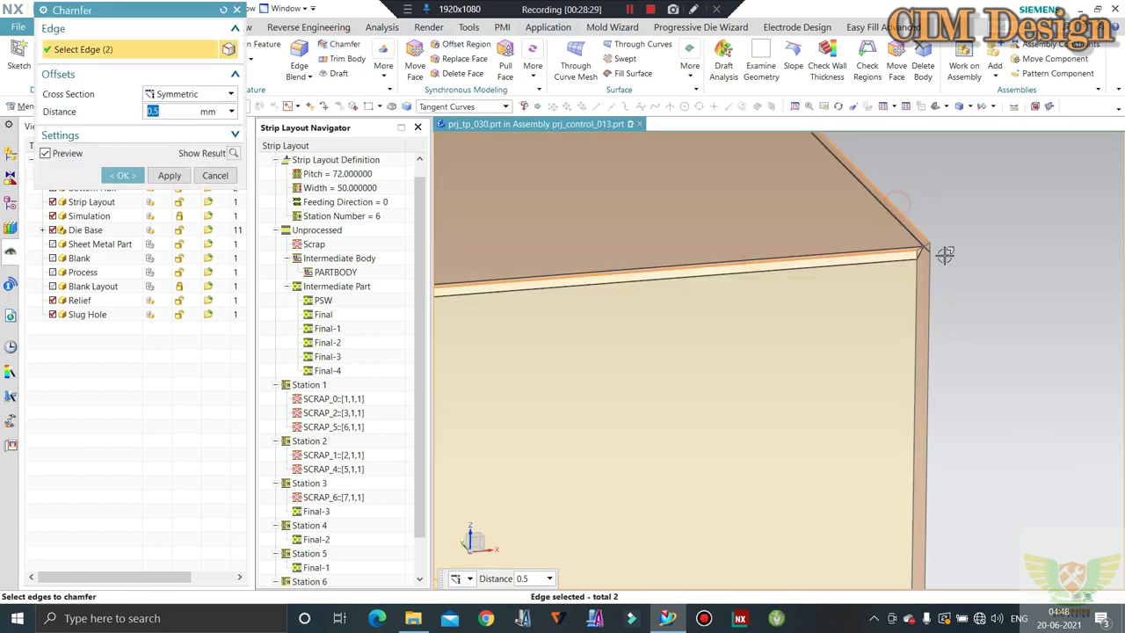
pyautogui.scroll(-2, 943, 254)
pyautogui.scroll(-2, 1045, 283)
pyautogui.scroll(-2, 876, 205)
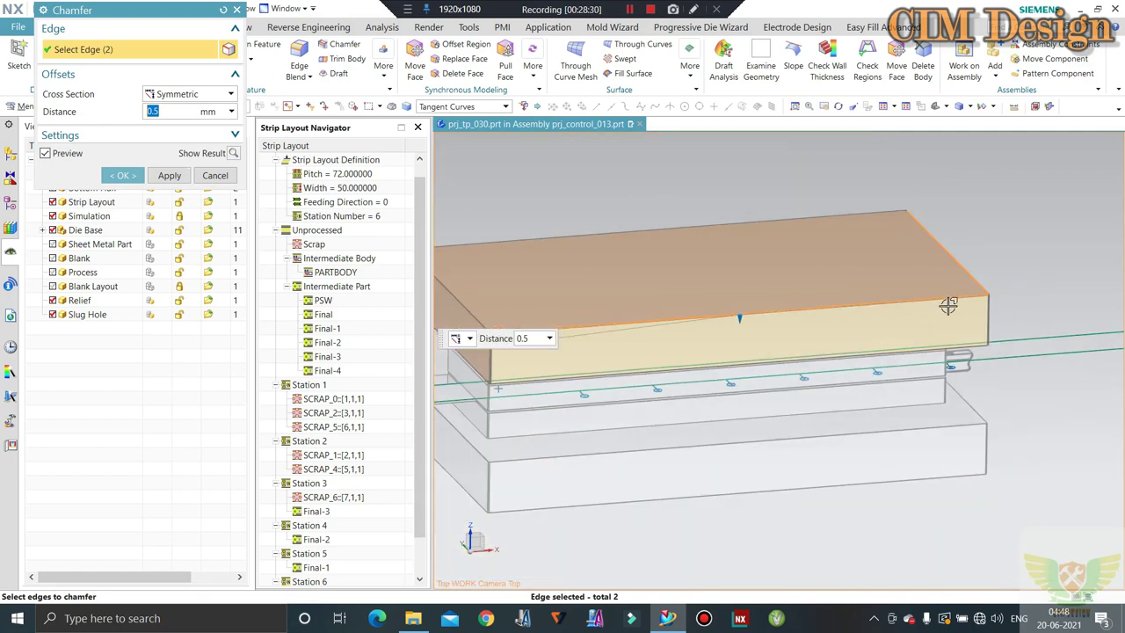
pyautogui.click(755, 224)
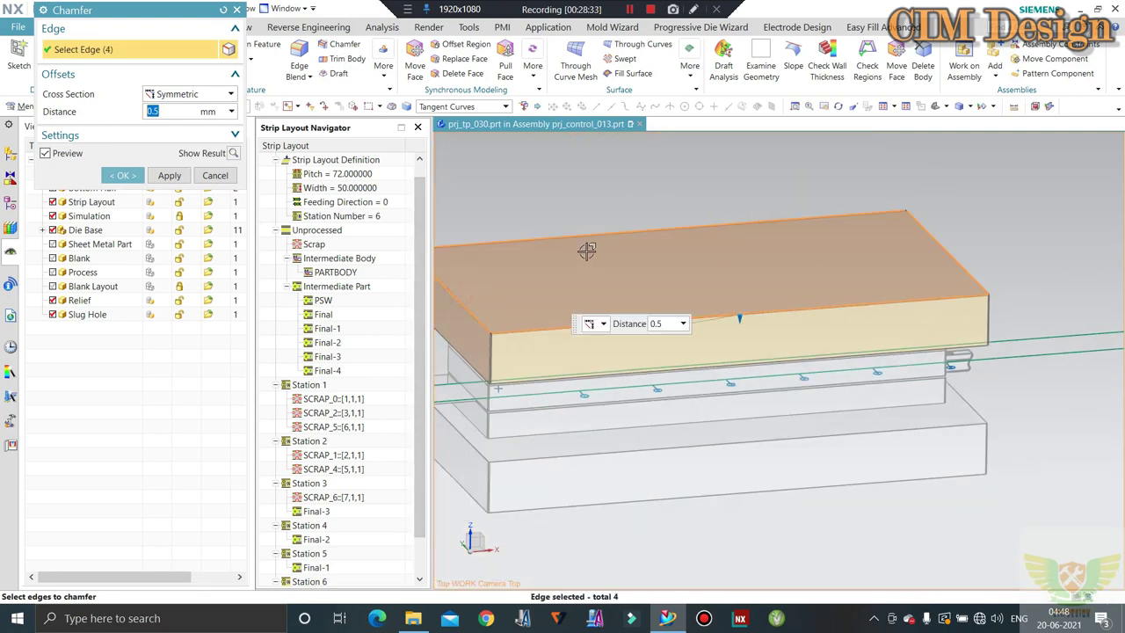
pyautogui.write('2')
pyautogui.press('Return')
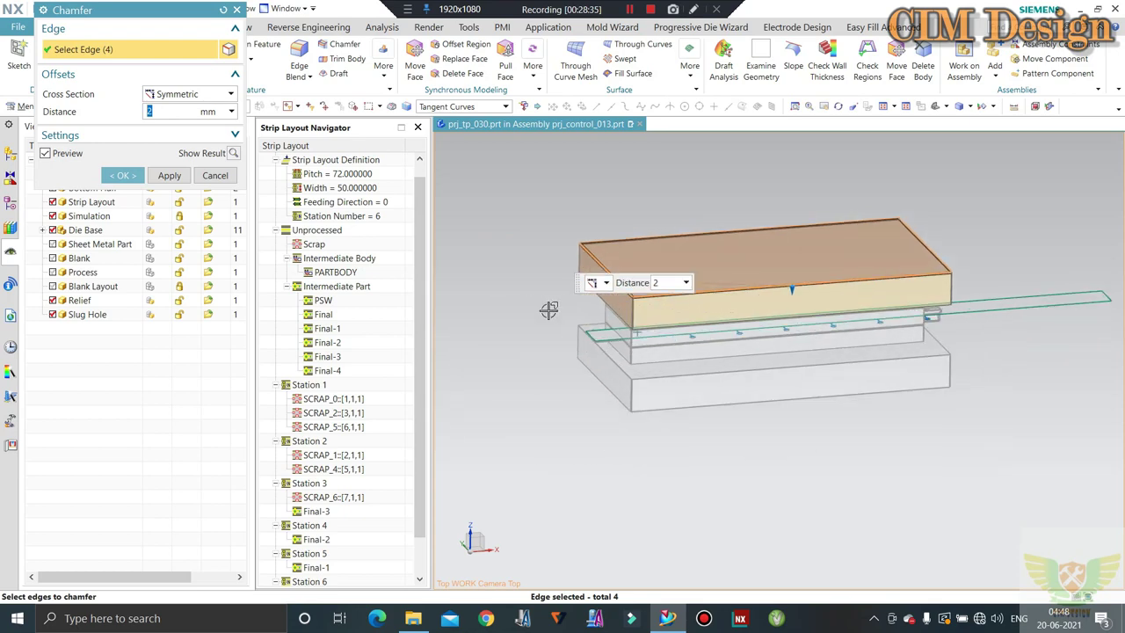
pyautogui.scroll(4, 547, 309)
pyautogui.click(608, 241)
# Add the four bottom edges and apply the 2 mm chamfer to all eight
pyautogui.moveTo(663, 264)
pyautogui.mouseDown(button='middle')
pyautogui.moveTo(828, 339)
pyautogui.moveTo(760, 326)
pyautogui.mouseUp(button='middle')
pyautogui.click(542, 342)
pyautogui.moveTo(542, 343)
pyautogui.mouseDown(button='middle')
pyautogui.moveTo(495, 323)
pyautogui.moveTo(884, 282)
pyautogui.moveTo(829, 289)
pyautogui.moveTo(792, 247)
pyautogui.moveTo(904, 271)
pyautogui.moveTo(798, 302)
pyautogui.moveTo(728, 281)
pyautogui.moveTo(705, 295)
pyautogui.moveTo(716, 294)
pyautogui.mouseUp(button='middle')
pyautogui.click(792, 247)
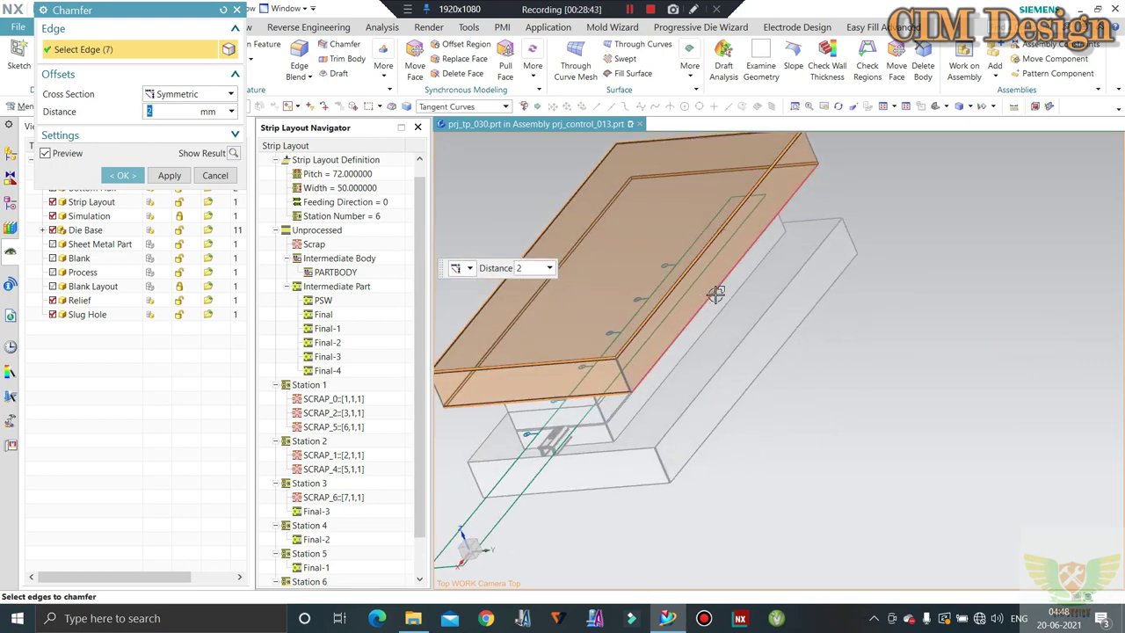
pyautogui.click(893, 221)
pyautogui.moveTo(894, 220)
pyautogui.mouseDown(button='middle')
pyautogui.moveTo(922, 255)
pyautogui.moveTo(976, 224)
pyautogui.moveTo(1016, 224)
pyautogui.mouseUp(button='middle')
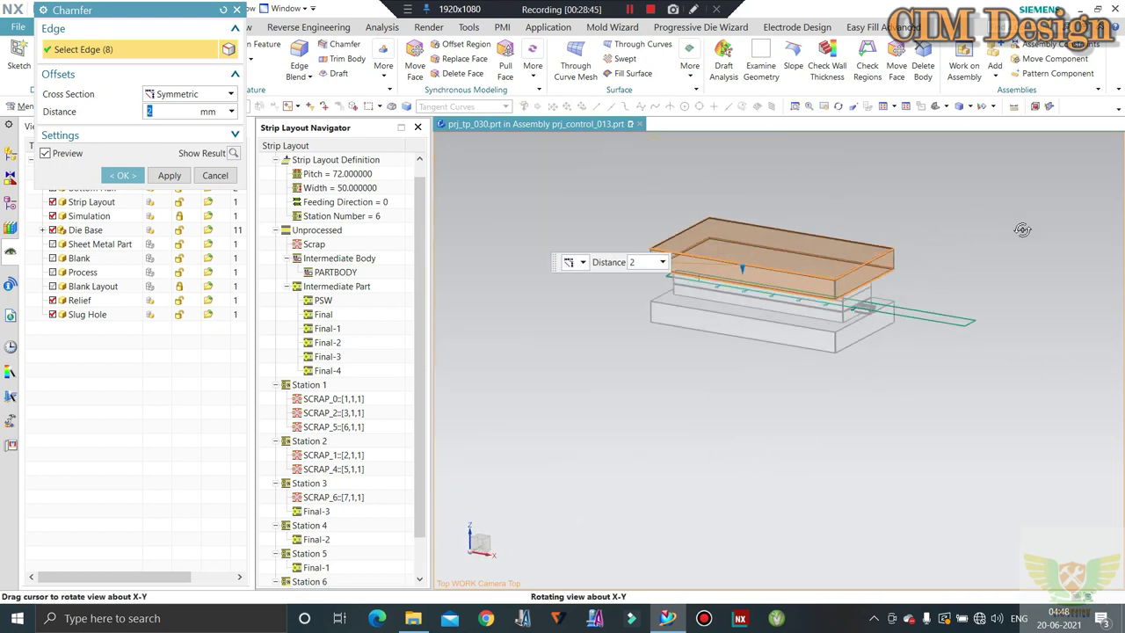
pyautogui.click(158, 175)
pyautogui.scroll(3, 738, 255)
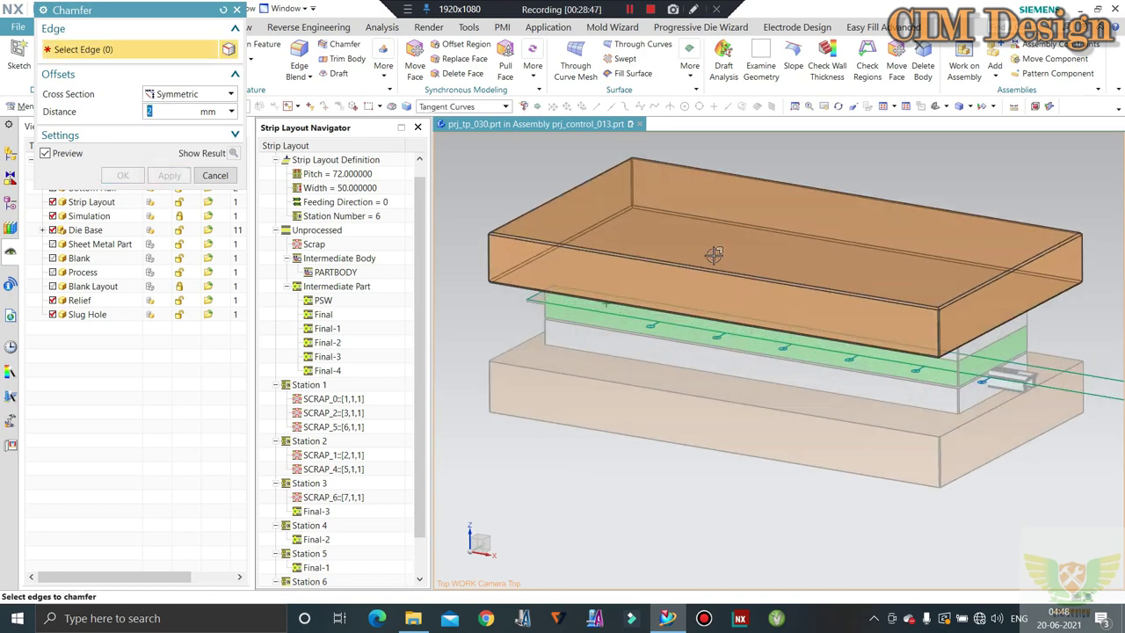
pyautogui.moveTo(730, 254); pyautogui.dragTo(573, 236, button='middle')
# Close the chamfer command and make the lower die shoe the work part
pyautogui.click(224, 181)
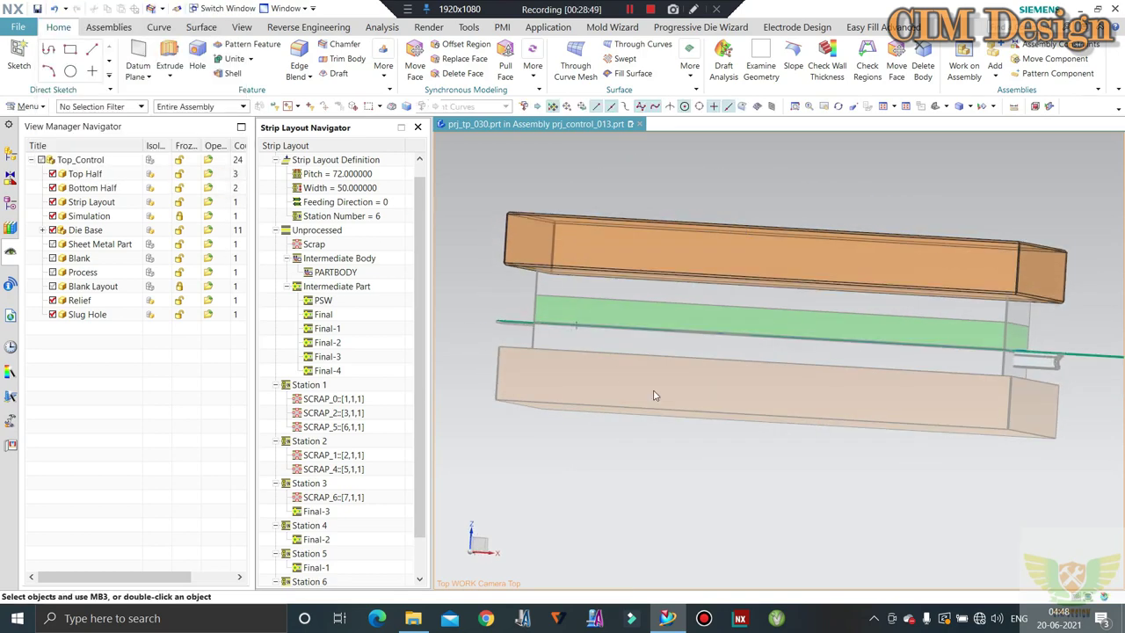
pyautogui.doubleClick(628, 369)
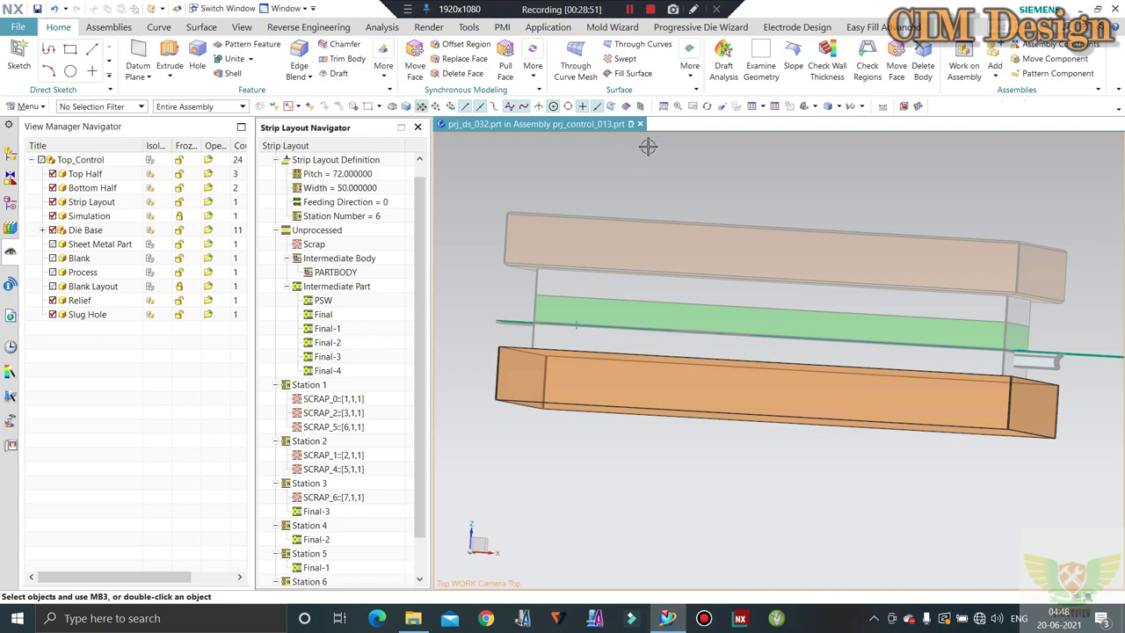
pyautogui.press('F8')
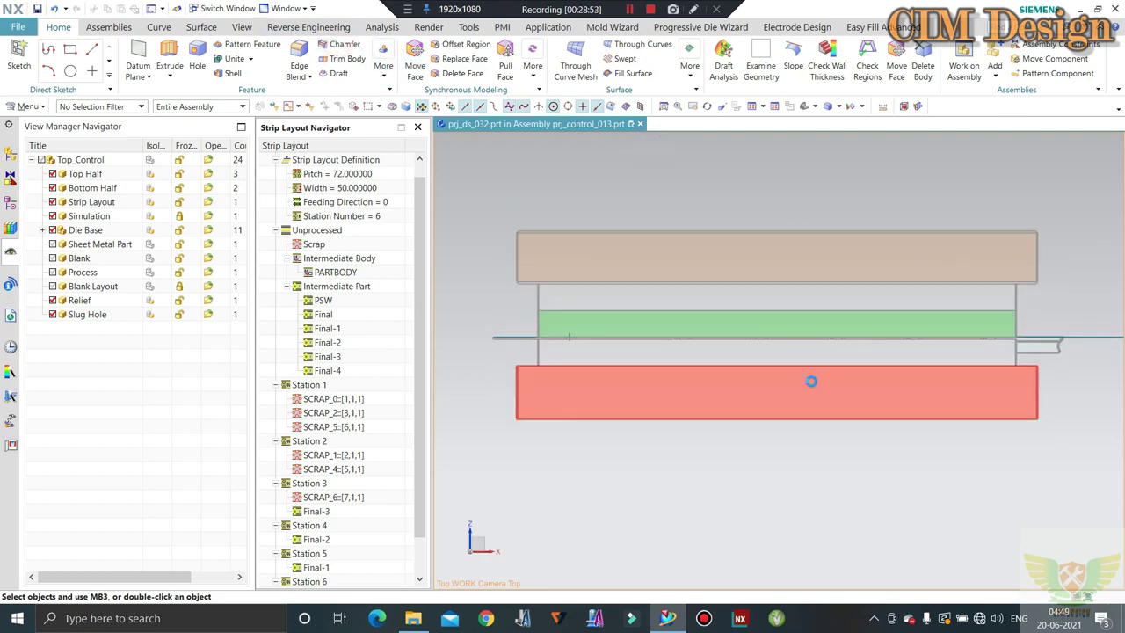
pyautogui.moveTo(811, 381); pyautogui.dragTo(783, 395, button='middle')
pyautogui.click(747, 382)
pyautogui.click(590, 195)
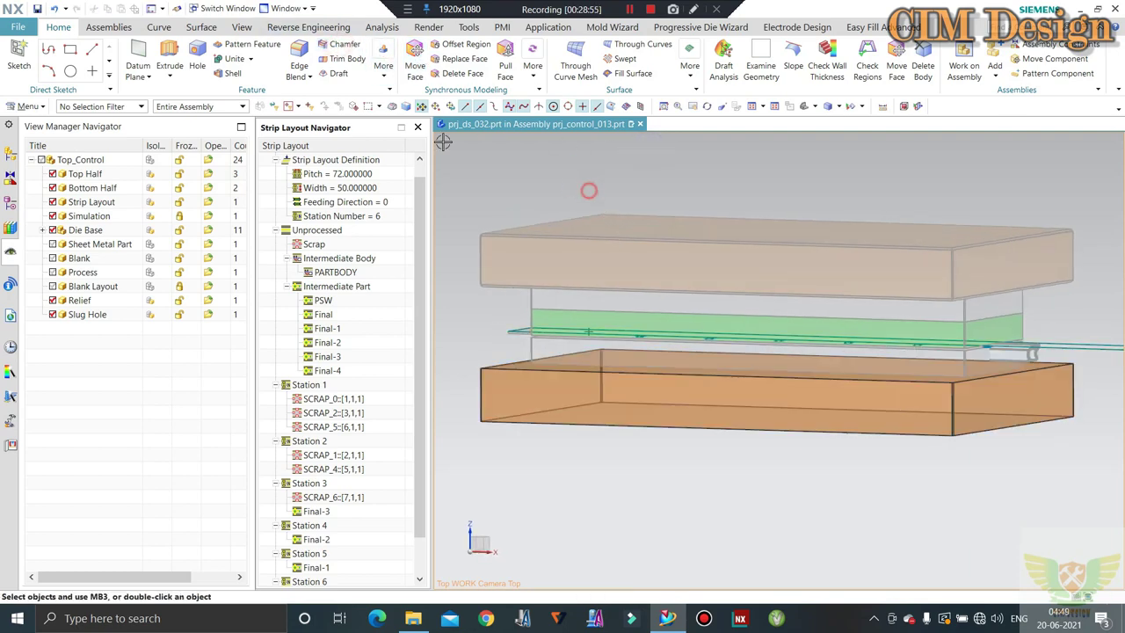
# Apply a 2 mm symmetric chamfer to the die shoe prj_ds_032's picked edges
pyautogui.click(344, 44)
pyautogui.click(689, 355)
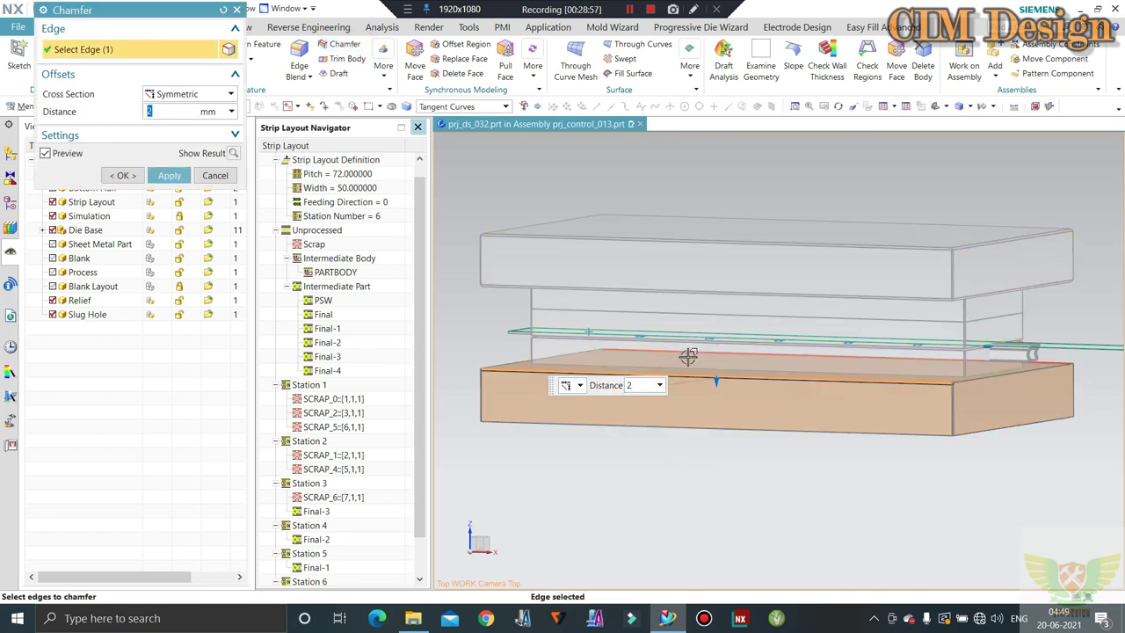
pyautogui.click(982, 378)
pyautogui.click(902, 433)
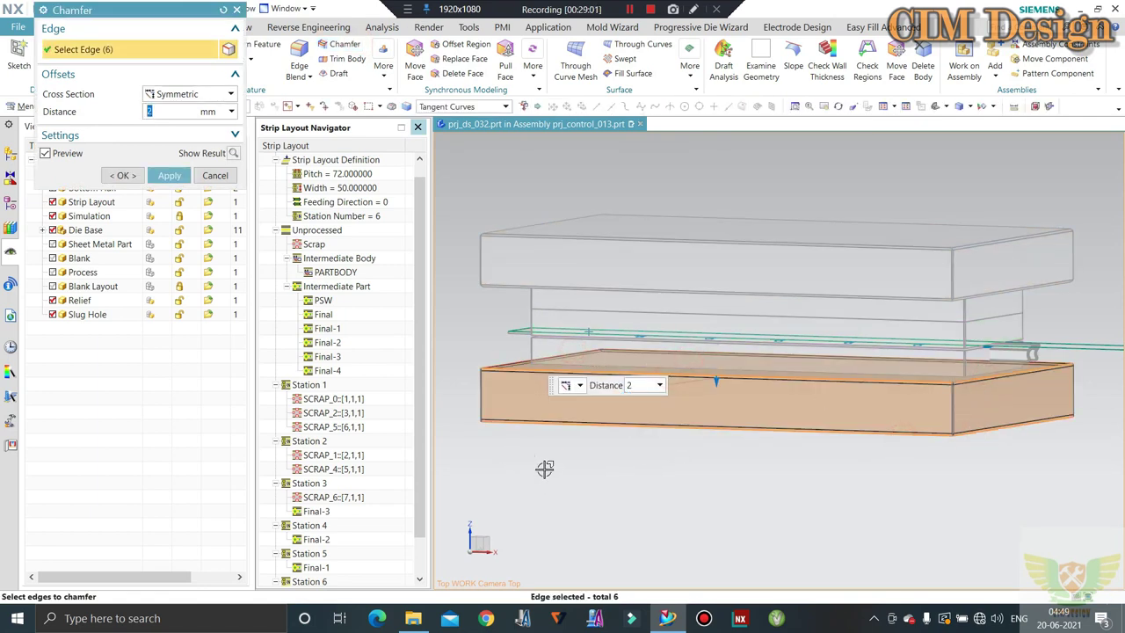
pyautogui.moveTo(544, 468)
pyautogui.mouseDown(button='middle')
pyautogui.moveTo(635, 492)
pyautogui.moveTo(667, 430)
pyautogui.mouseUp(button='middle')
pyautogui.click(591, 436)
pyautogui.click(647, 442)
pyautogui.middleClick(560, 334)
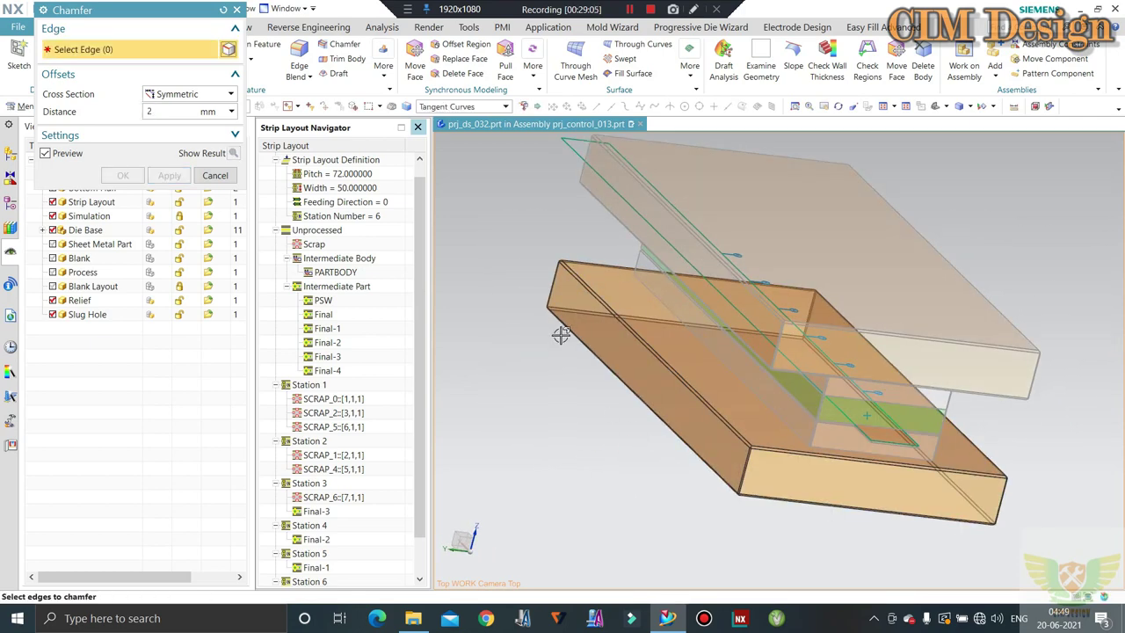
pyautogui.hotkey('ctrl', 'alt', 'f')
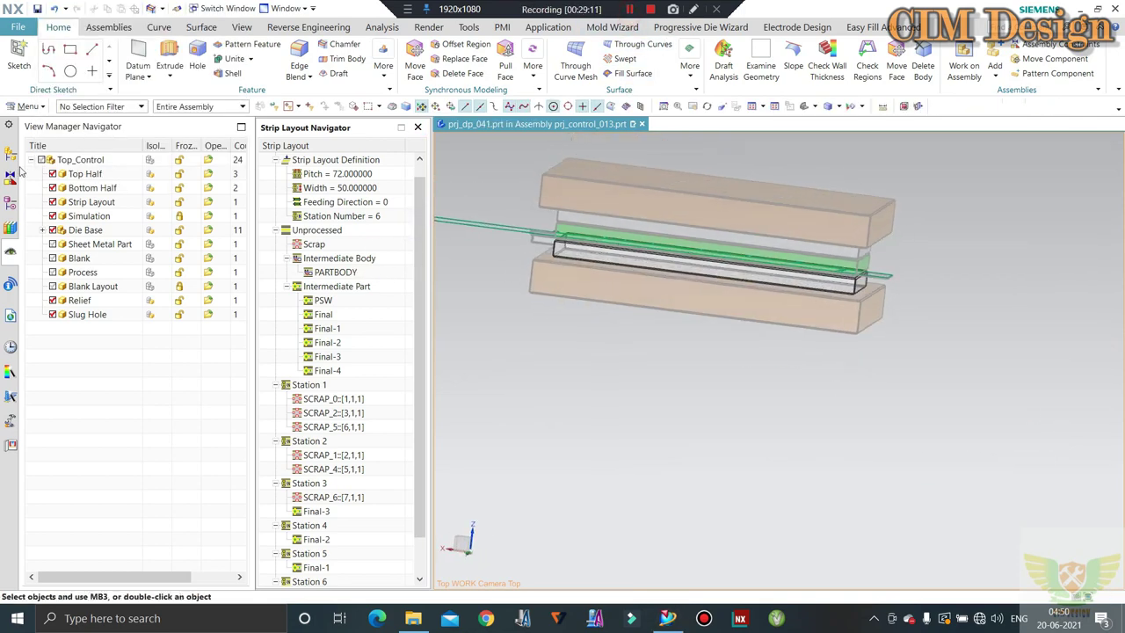
# Make prj_control_013 the displayed assembly from the Assembly Navigator and orbit around the chamfered plates
pyautogui.click(10, 173)
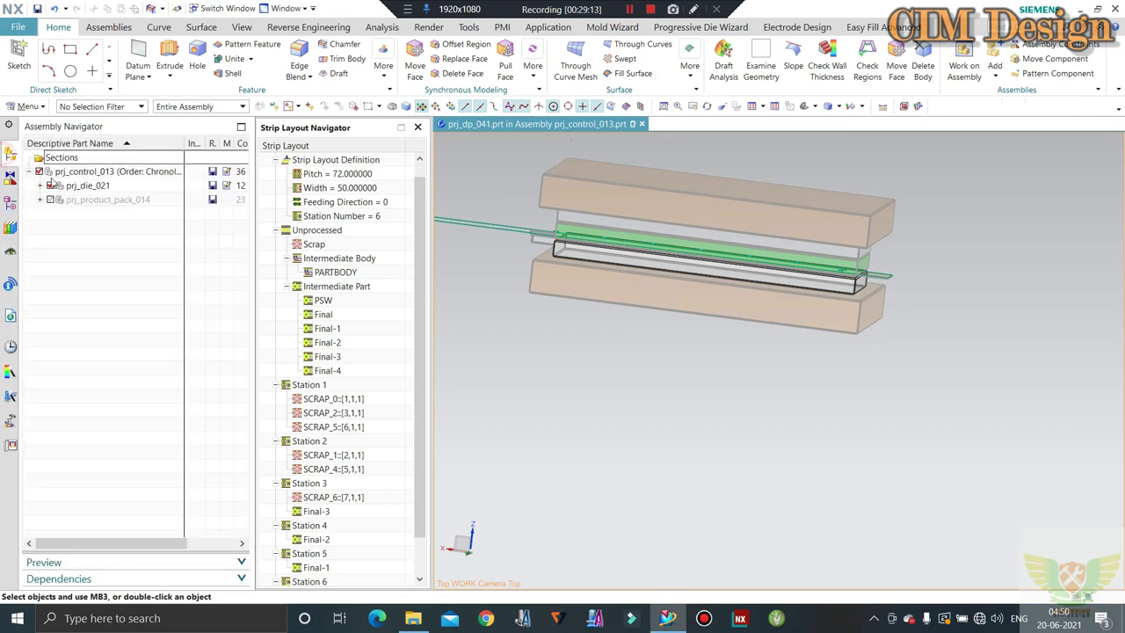
pyautogui.doubleClick(97, 171)
pyautogui.moveTo(487, 284)
pyautogui.mouseDown(button='middle')
pyautogui.moveTo(518, 327)
pyautogui.moveTo(976, 343)
pyautogui.mouseUp(button='middle')
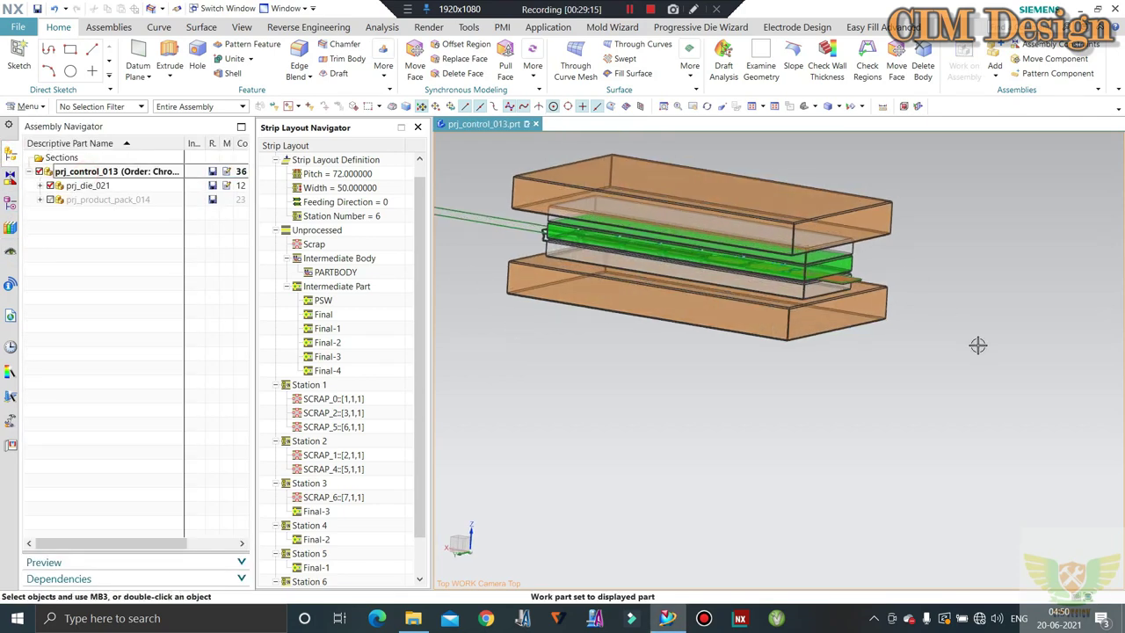
pyautogui.scroll(-3, 976, 343)
pyautogui.scroll(5, 843, 269)
pyautogui.scroll(-1, 791, 271)
pyautogui.moveTo(791, 270); pyautogui.dragTo(833, 194, button='middle')
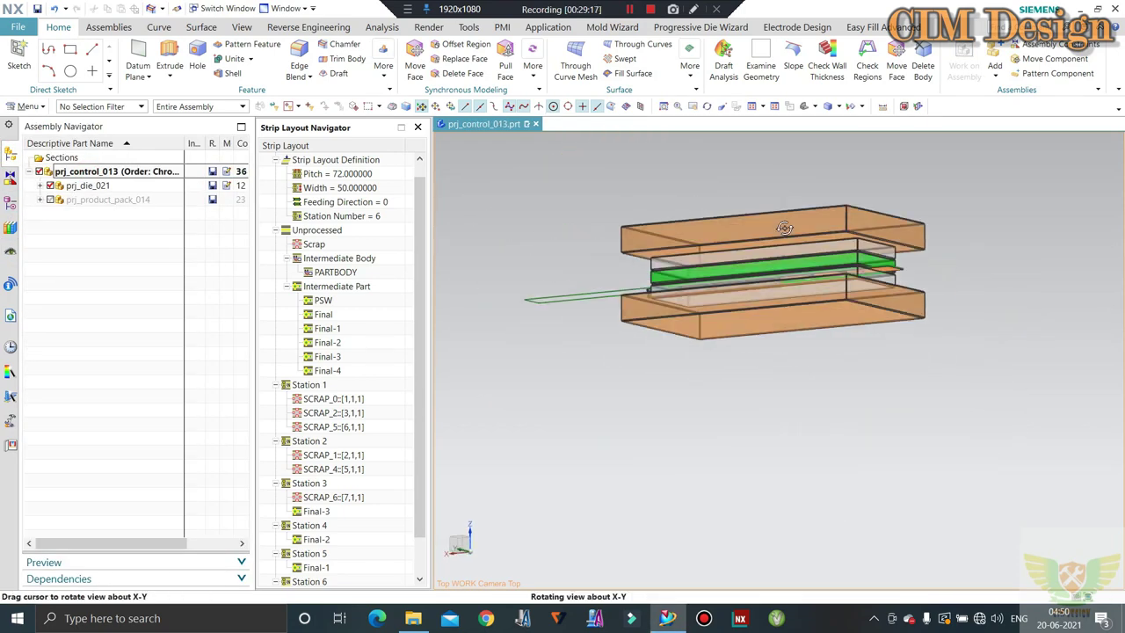
pyautogui.scroll(5, 745, 295)
pyautogui.moveTo(745, 294)
pyautogui.mouseDown(button='middle')
pyautogui.moveTo(758, 299)
pyautogui.moveTo(738, 284)
pyautogui.moveTo(759, 222)
pyautogui.mouseUp(button='middle')
pyautogui.scroll(-3, 751, 297)
pyautogui.scroll(-1, 743, 299)
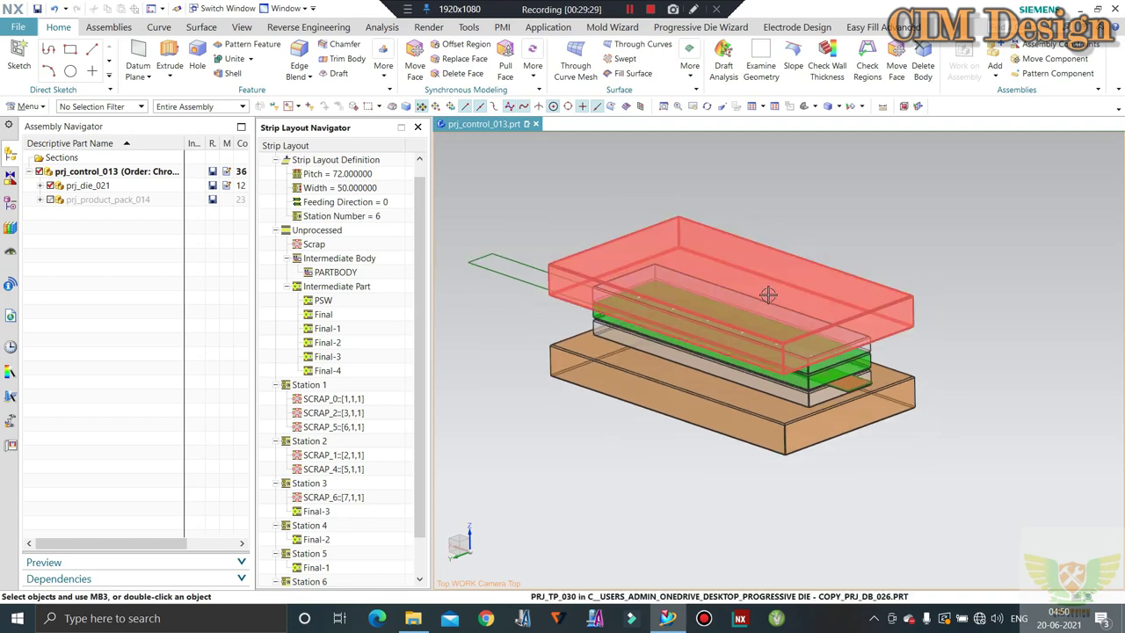
# Hide the top plate and green plate with Ctrl+B and view the strip from the top
pyautogui.click(737, 311)
pyautogui.hotkey('ctrl', 'b')
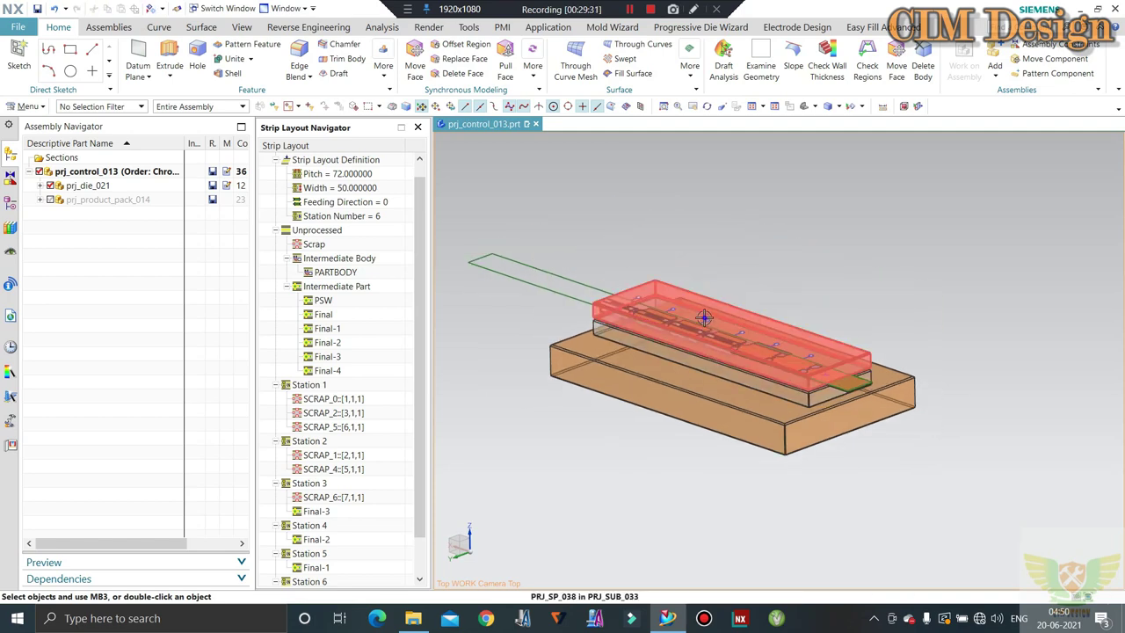
pyautogui.moveTo(704, 318)
pyautogui.mouseDown(button='middle')
pyautogui.moveTo(735, 456)
pyautogui.moveTo(1010, 234)
pyautogui.mouseUp(button='middle')
pyautogui.press('F8')
pyautogui.moveTo(910, 347)
pyautogui.mouseDown(button='middle')
pyautogui.moveTo(915, 295)
pyautogui.moveTo(961, 357)
pyautogui.moveTo(874, 396)
pyautogui.mouseUp(button='middle')
pyautogui.press('F8')
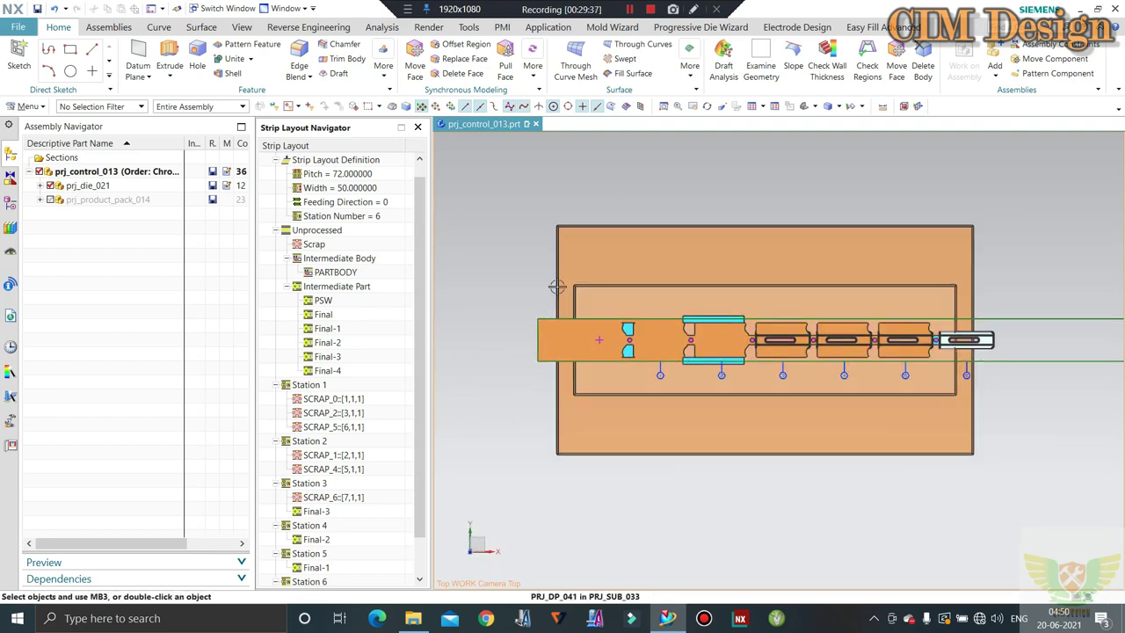
# Switch to the Progressive Die Wizard tools and orbit the strip over die plate prj_dp_041
pyautogui.click(700, 27)
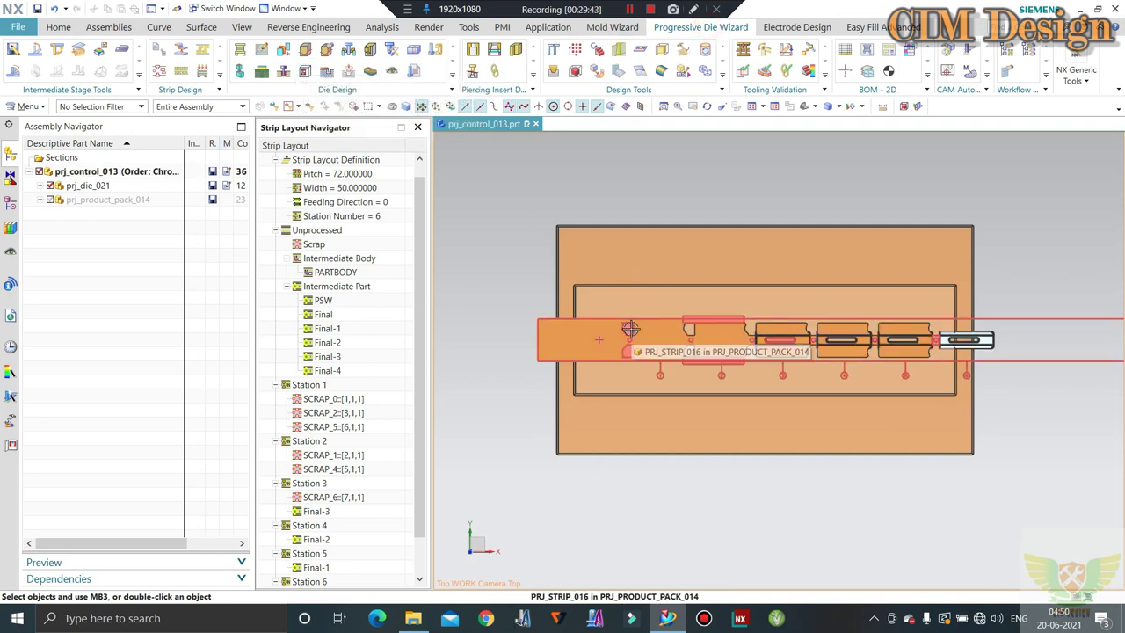
pyautogui.moveTo(779, 327)
pyautogui.mouseDown(button='middle')
pyautogui.moveTo(783, 277)
pyautogui.moveTo(660, 268)
pyautogui.mouseUp(button='middle')
pyautogui.moveTo(702, 194)
pyautogui.mouseDown(button='middle')
pyautogui.moveTo(686, 173)
pyautogui.moveTo(636, 268)
pyautogui.mouseUp(button='middle')
pyautogui.scroll(2, 636, 268)
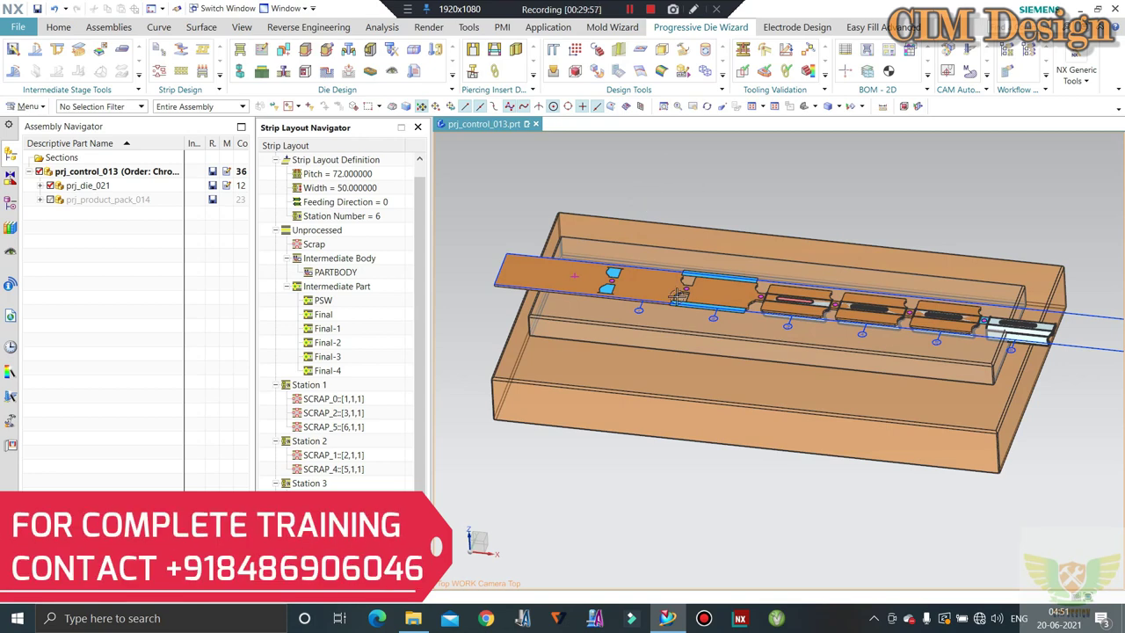
pyautogui.moveTo(677, 297); pyautogui.dragTo(657, 329, button='middle')
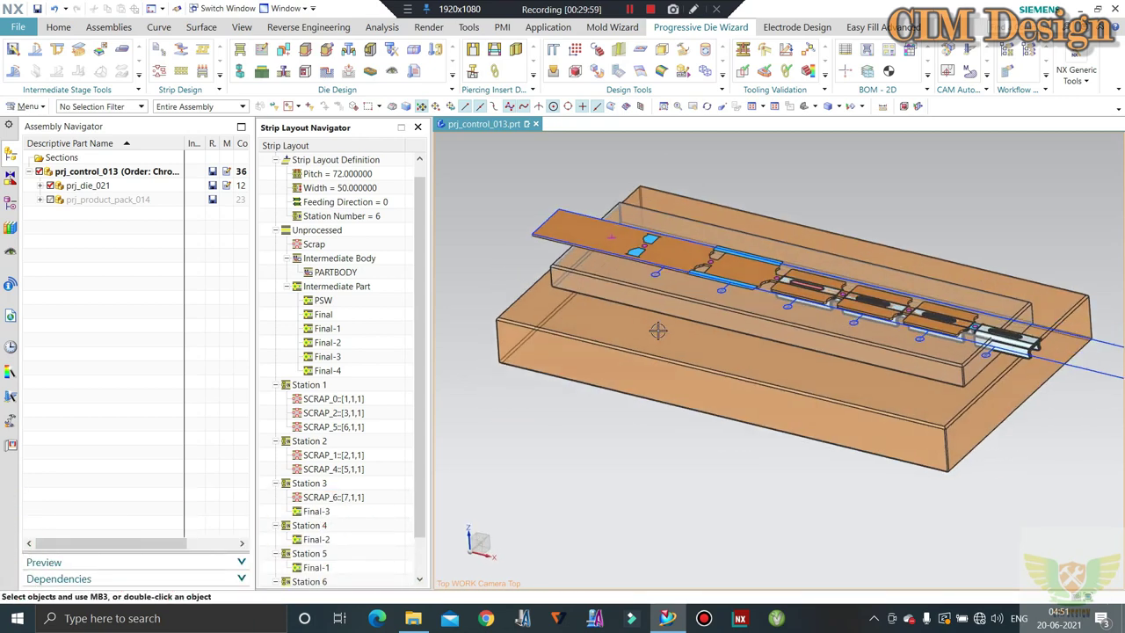
pyautogui.scroll(-4, 985, 390)
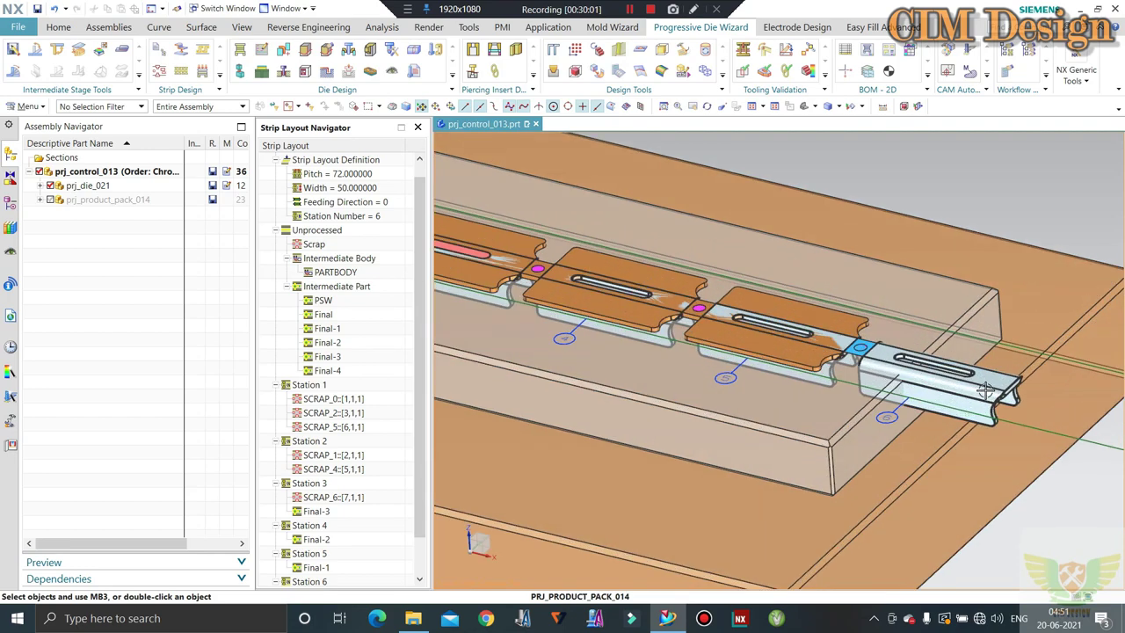
pyautogui.scroll(-4, 801, 317)
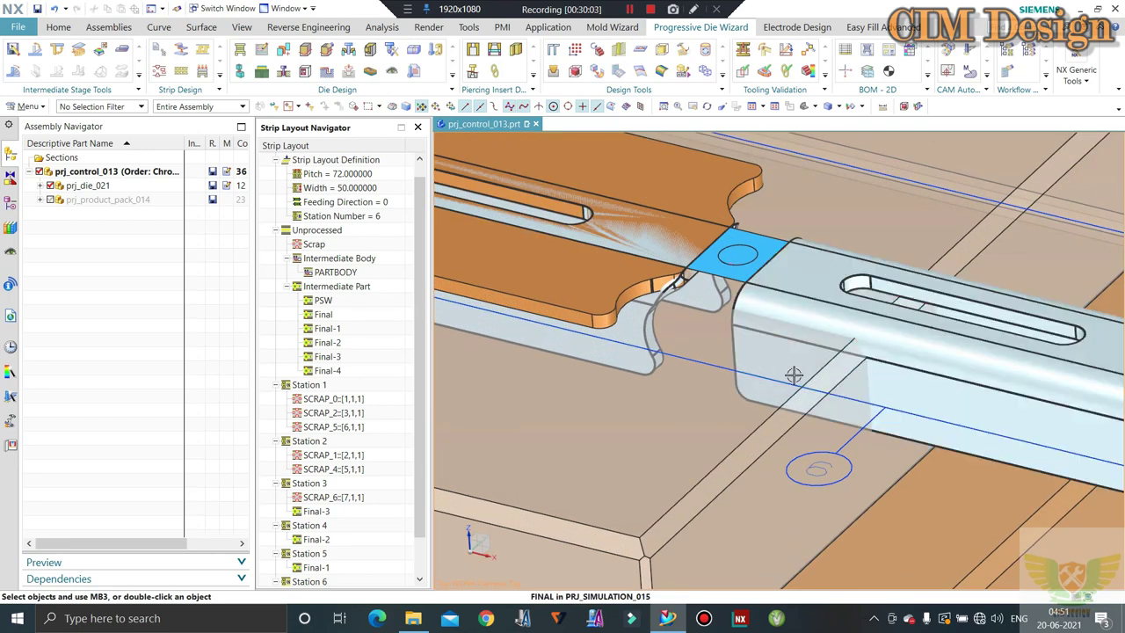
pyautogui.scroll(2, 933, 314)
pyautogui.moveTo(933, 315)
pyautogui.mouseDown(button='middle')
pyautogui.moveTo(880, 345)
pyautogui.moveTo(940, 188)
pyautogui.moveTo(695, 237)
pyautogui.moveTo(769, 240)
pyautogui.mouseUp(button='middle')
pyautogui.scroll(5, 880, 345)
pyautogui.hotkey('ctrl', 'alt', 't')
pyautogui.scroll(-3, 761, 232)
pyautogui.scroll(3, 761, 231)
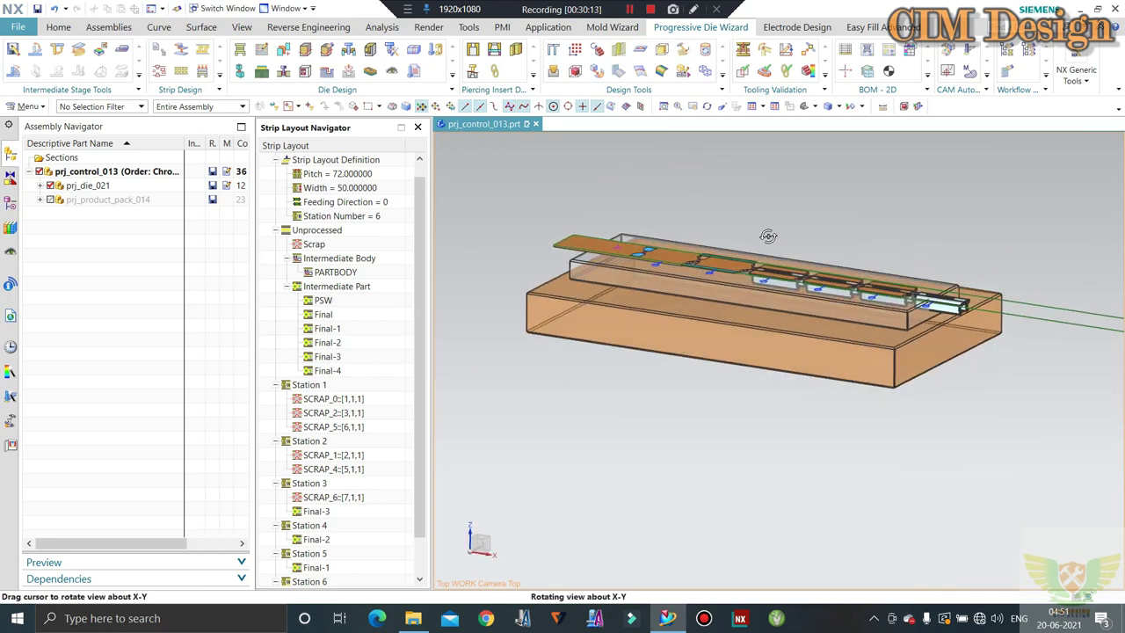